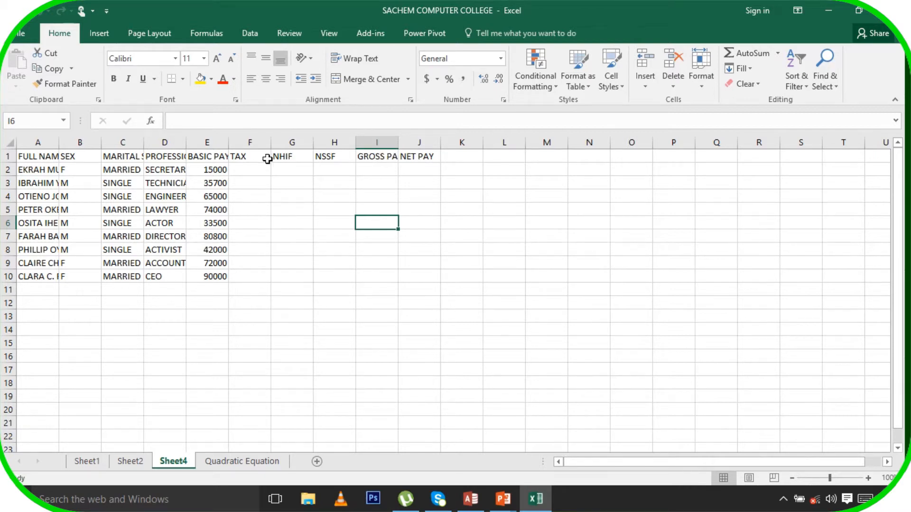
Widen columns D, C and A so professions, marital statuses and full names display fully
{"action": "left_click_drag", "start_coordinate": [185, 144], "coordinate": [201, 144]}
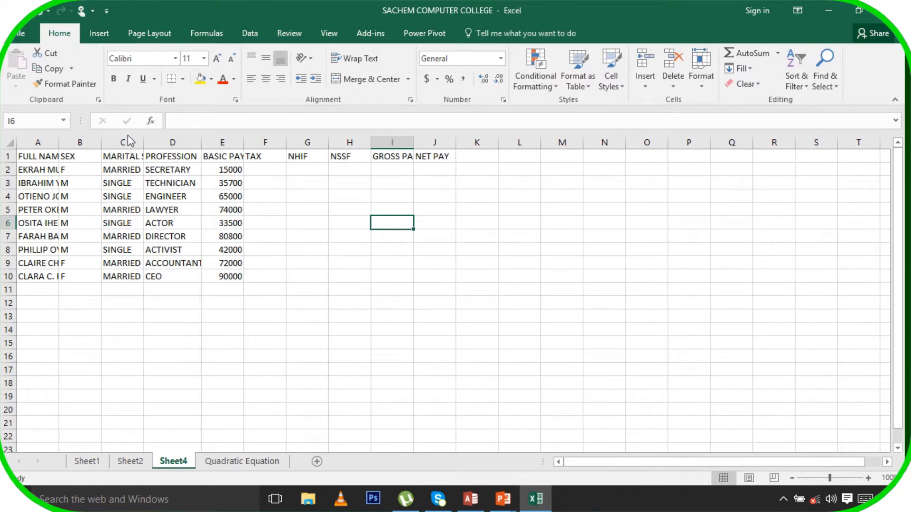
{"action": "left_click_drag", "start_coordinate": [144, 142], "coordinate": [169, 141]}
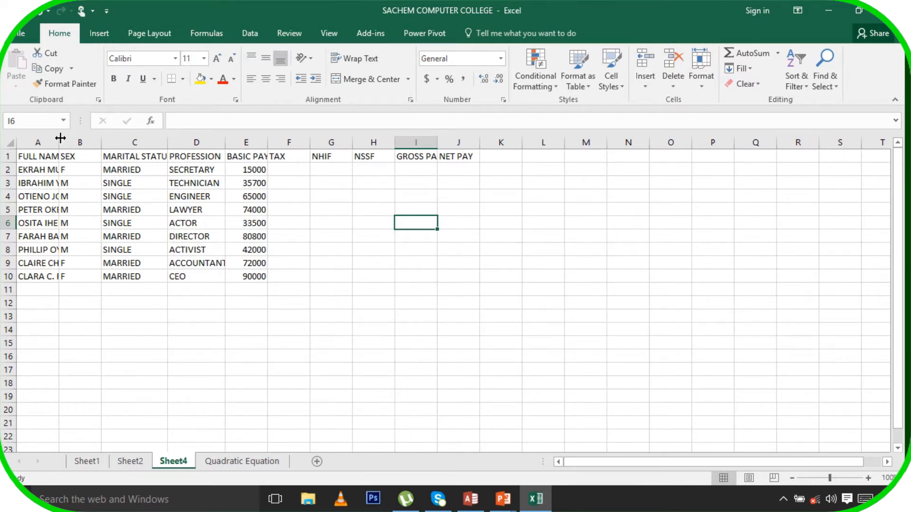
{"action": "left_click_drag", "start_coordinate": [59, 142], "coordinate": [101, 137]}
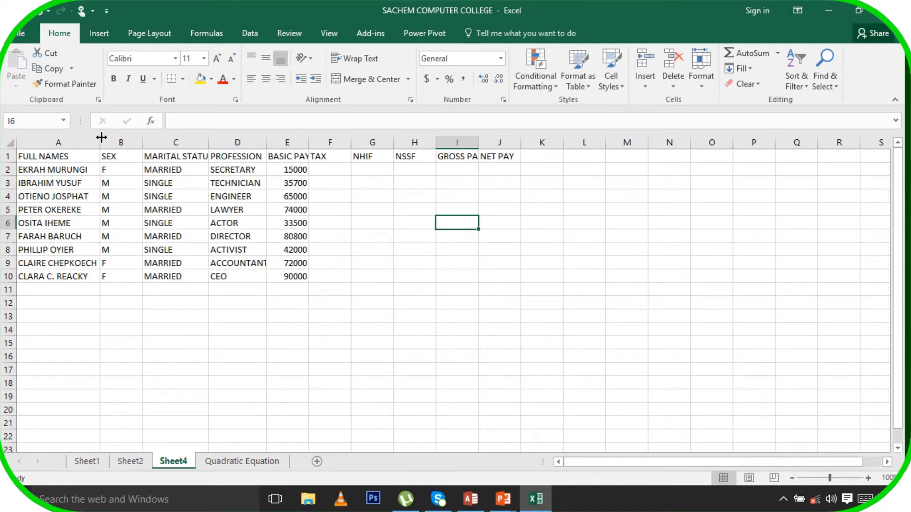
Give header row 1 wrapped text, centred both horizontally and vertically, via Format Cells
{"action": "left_click", "coordinate": [12, 157]}
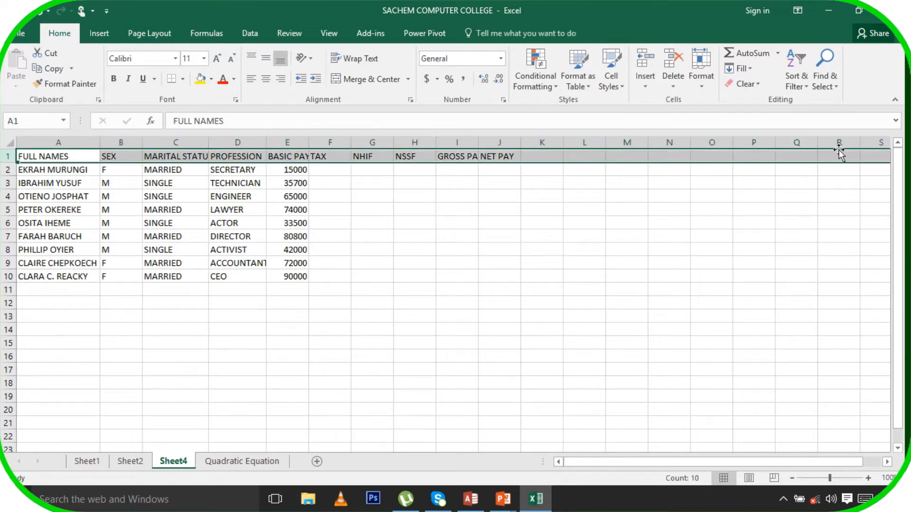
{"action": "left_click", "coordinate": [704, 86]}
{"action": "left_click", "coordinate": [756, 338]}
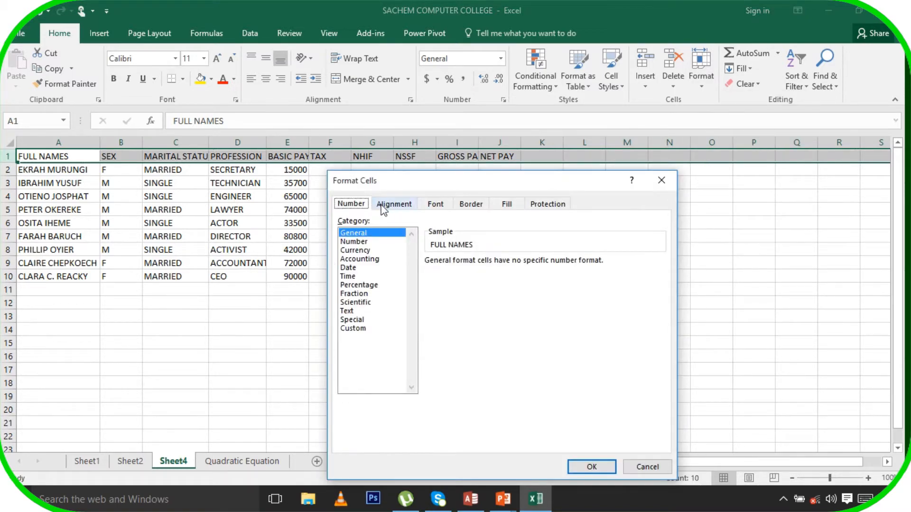
{"action": "left_click", "coordinate": [388, 205]}
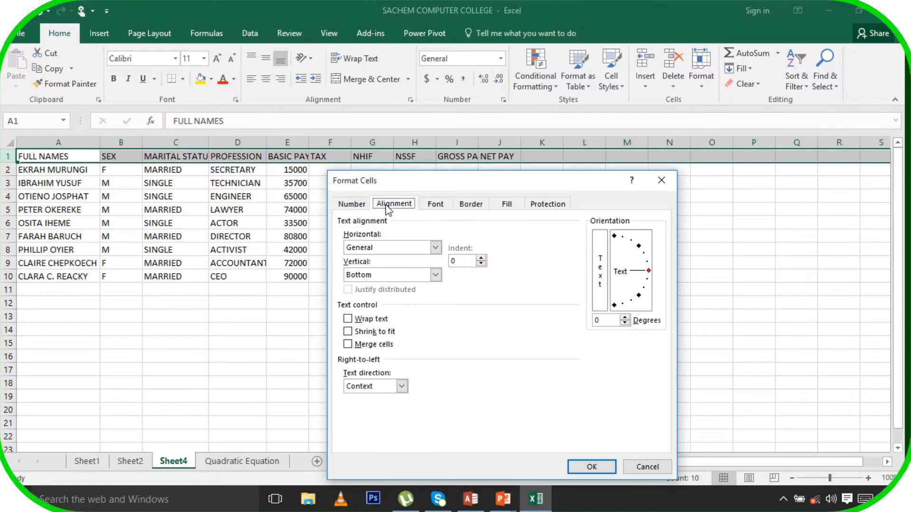
{"action": "left_click", "coordinate": [349, 319]}
{"action": "left_click", "coordinate": [403, 247]}
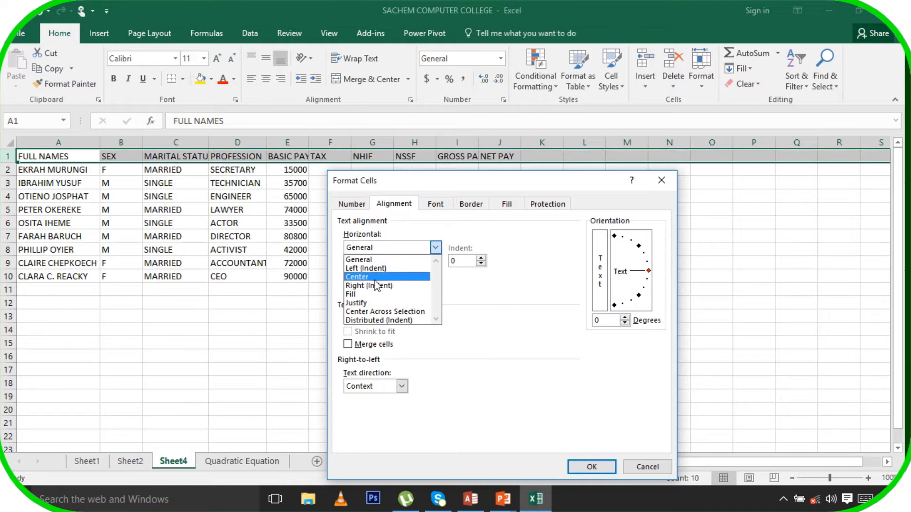
{"action": "left_click", "coordinate": [372, 274]}
{"action": "left_click", "coordinate": [372, 279]}
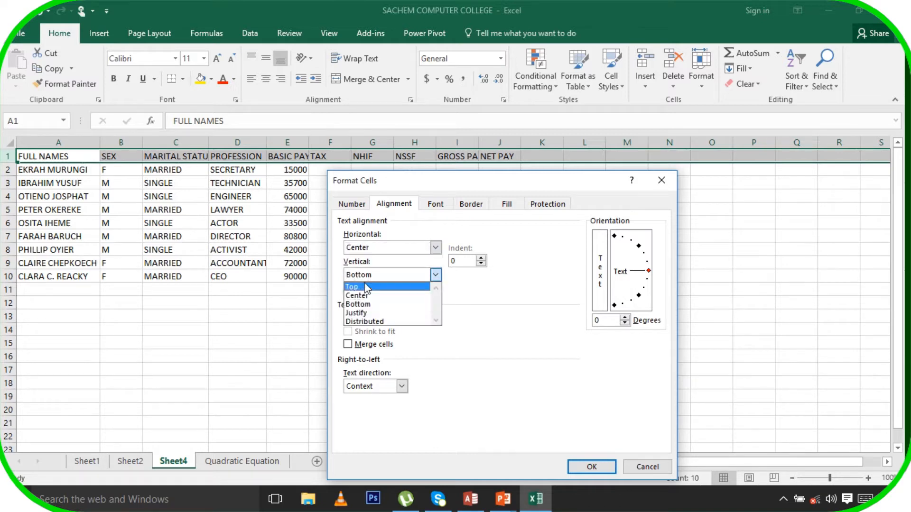
{"action": "left_click", "coordinate": [371, 296]}
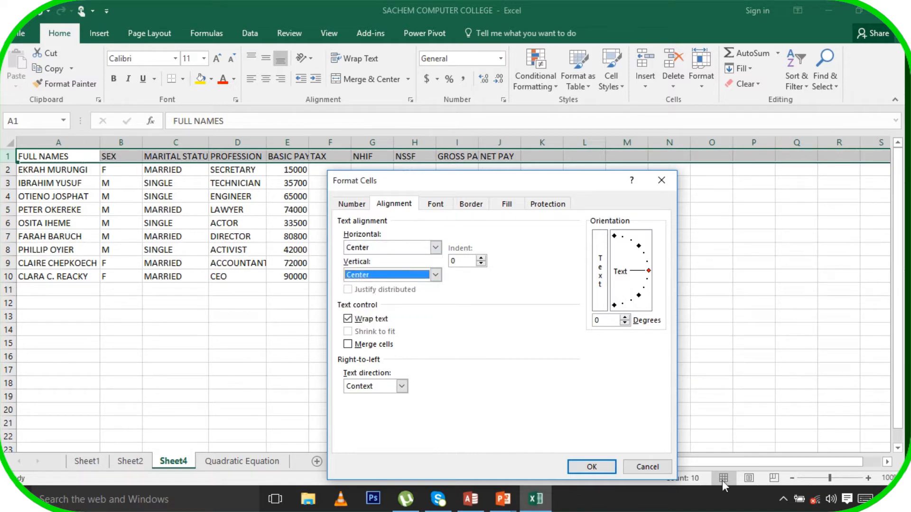
{"action": "left_click", "coordinate": [610, 468]}
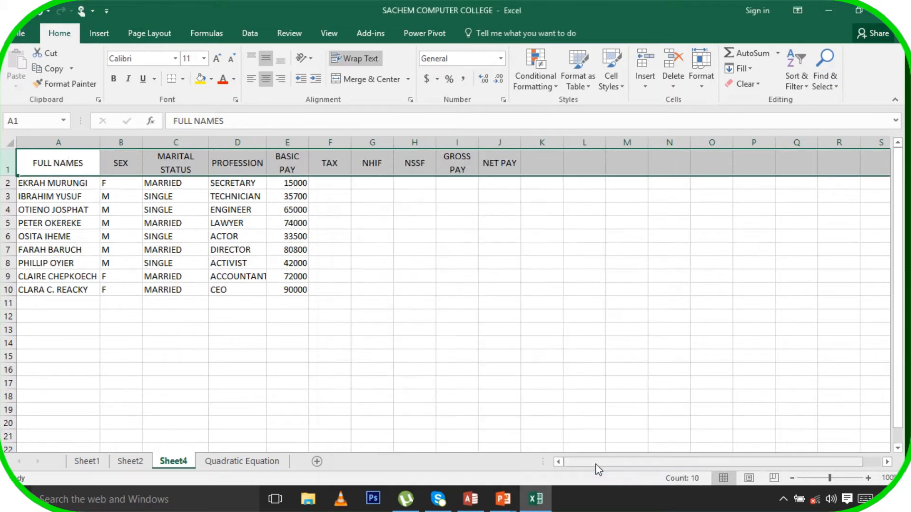
{"action": "left_click", "coordinate": [198, 236]}
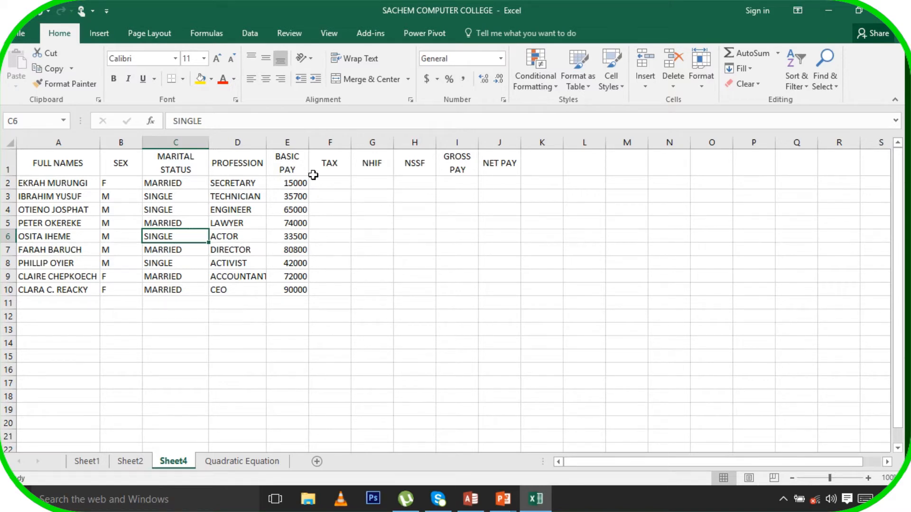
{"action": "left_click", "coordinate": [339, 183]}
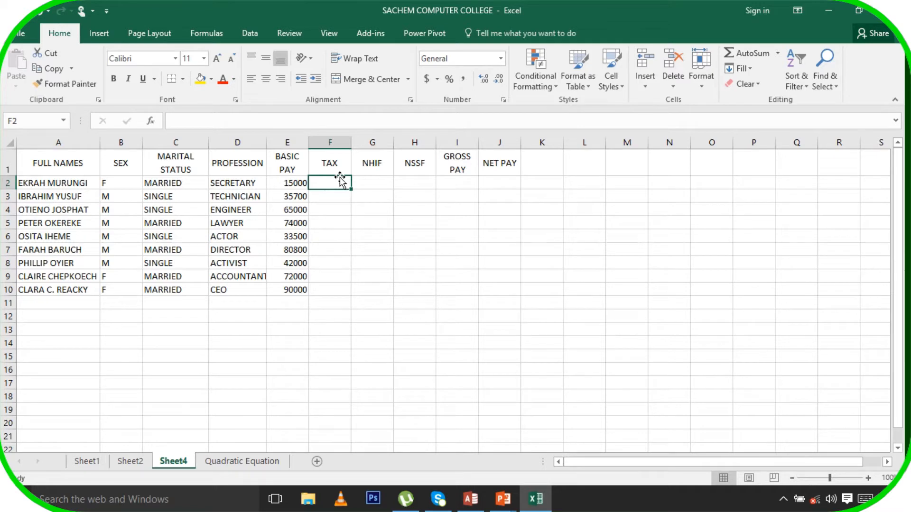
Enter =IF(E2>=45000,12%*E2,IF(E2<45000,8%*E2)) in F2, giving a tax of 1200
{"action": "type", "text": "="}
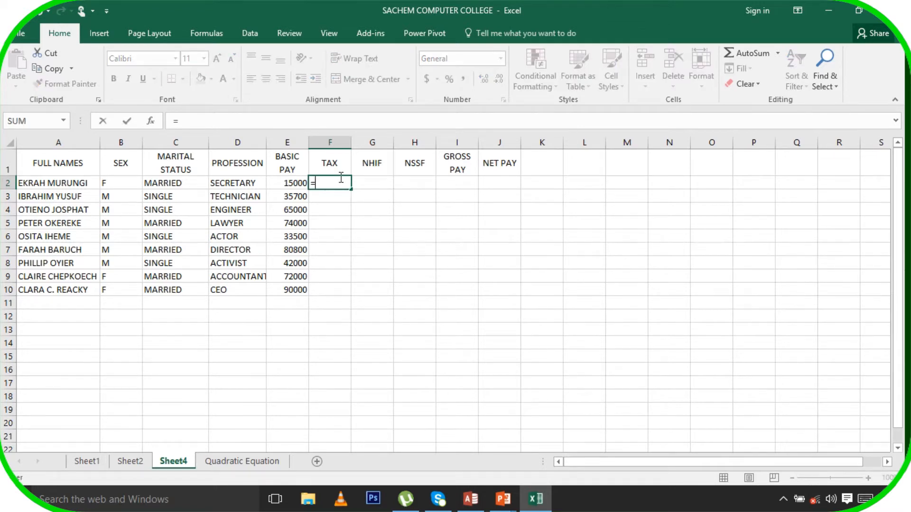
{"action": "type", "text": "IF"}
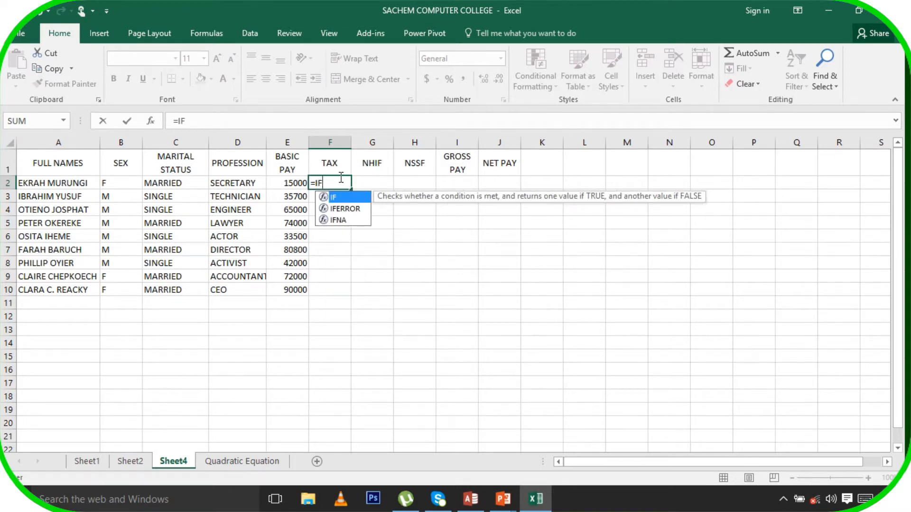
{"action": "type", "text": "("}
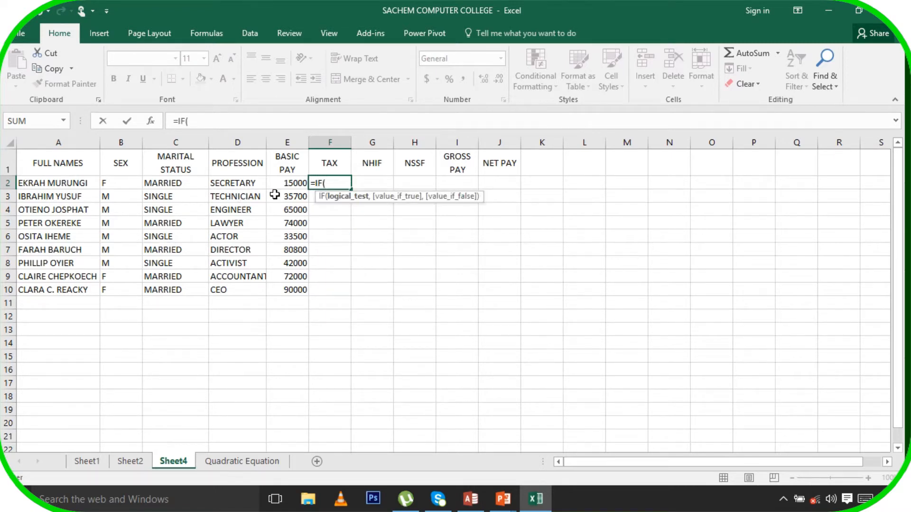
{"action": "left_click", "coordinate": [295, 183]}
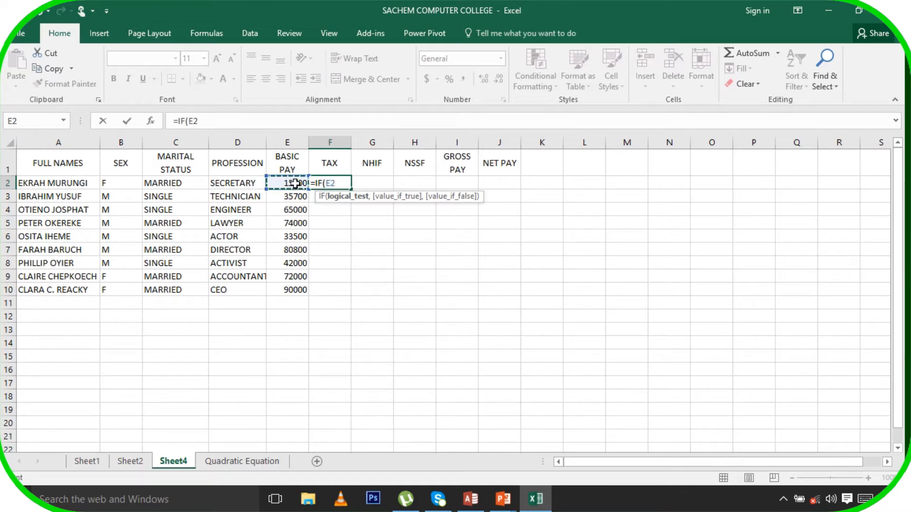
{"action": "type", "text": ">=45000"}
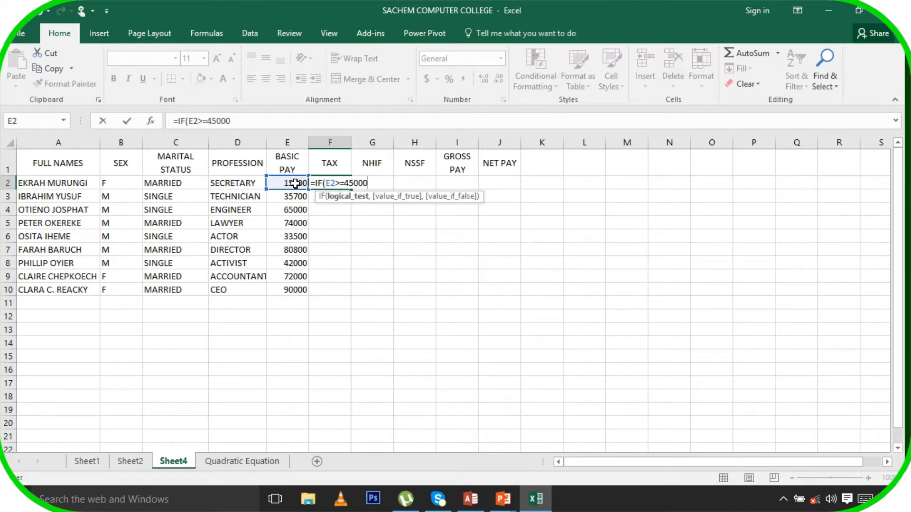
{"action": "type", "text": ","}
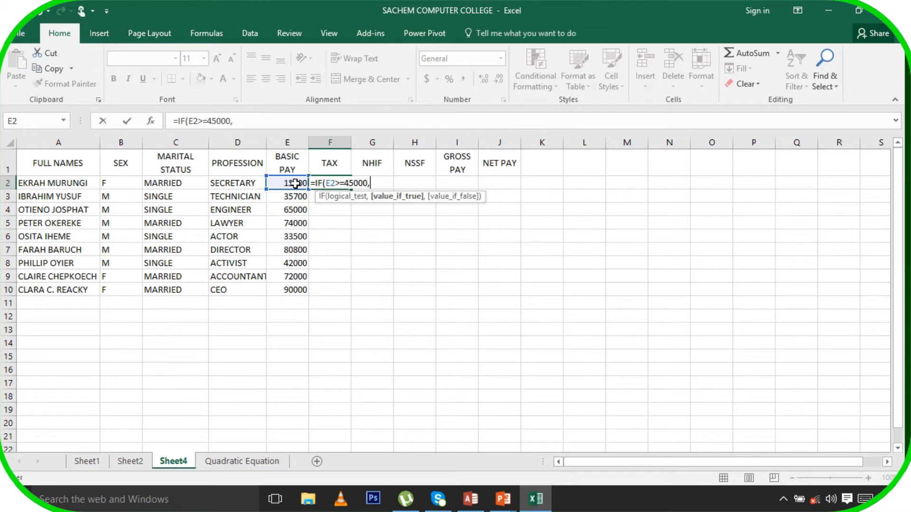
{"action": "type", "text": "12%*"}
{"action": "left_click", "coordinate": [293, 183]}
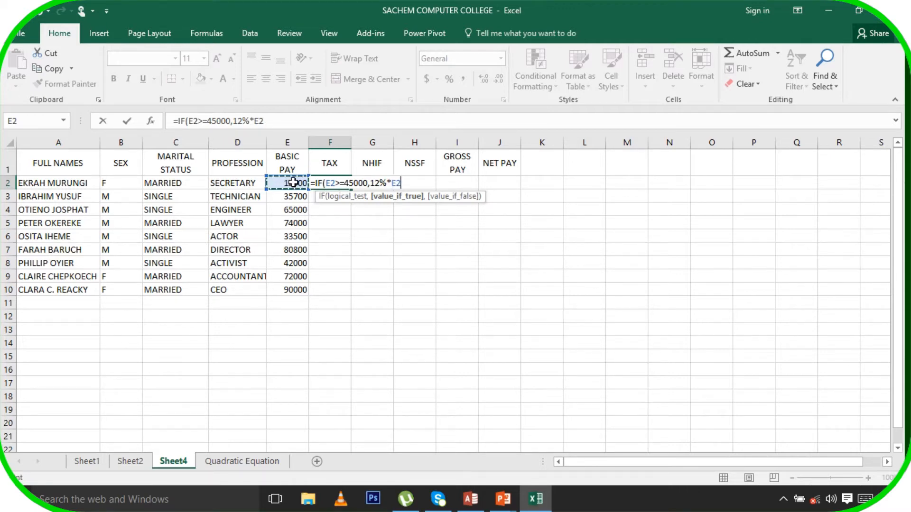
{"action": "type", "text": ",IF"}
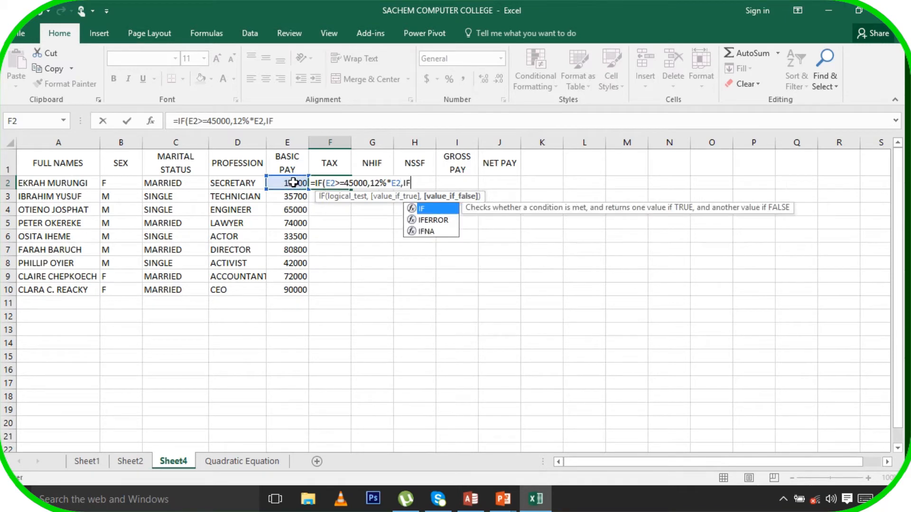
{"action": "type", "text": "("}
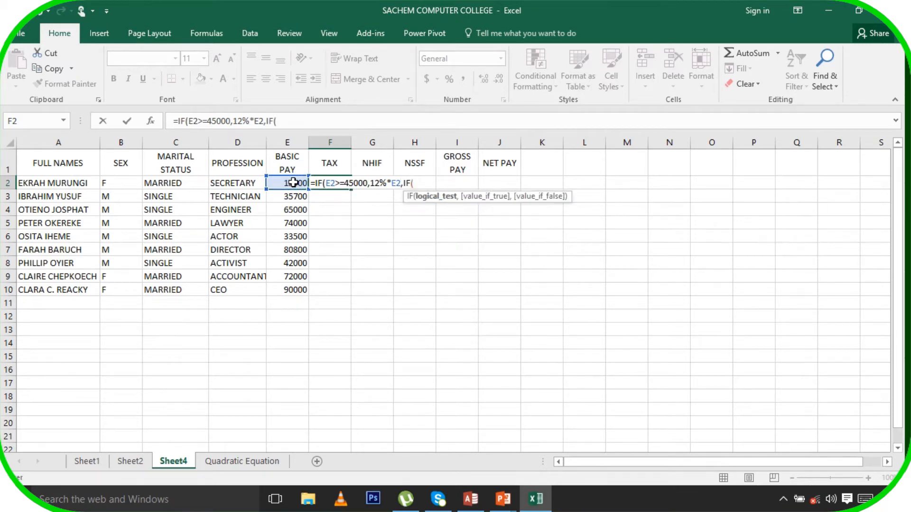
{"action": "left_click", "coordinate": [293, 183]}
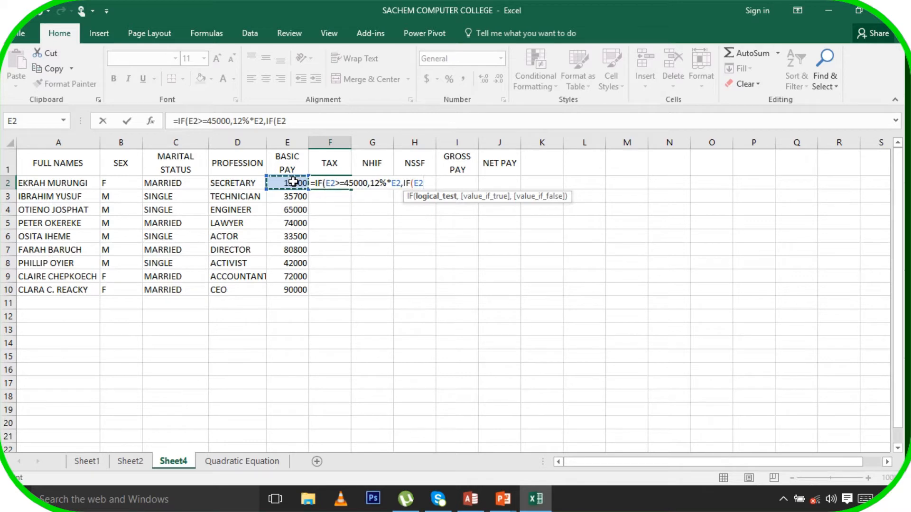
{"action": "type", "text": "<45000"}
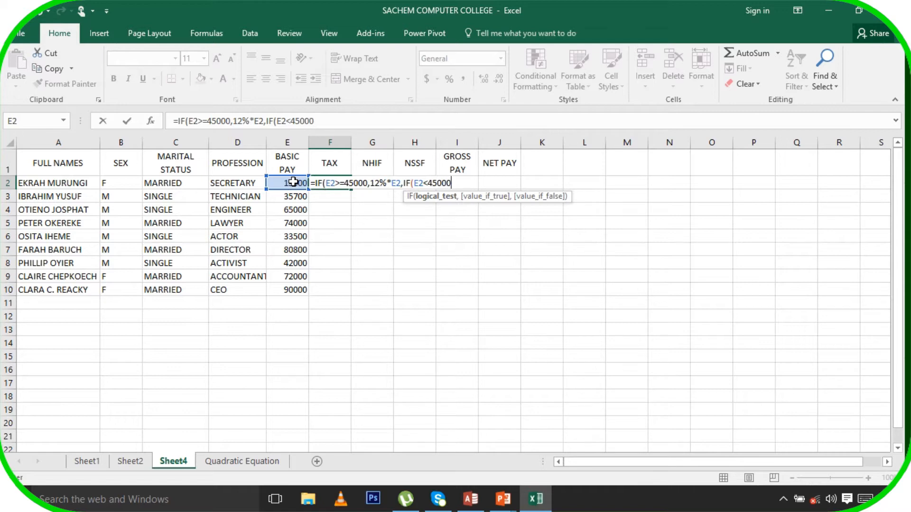
{"action": "type", "text": ","}
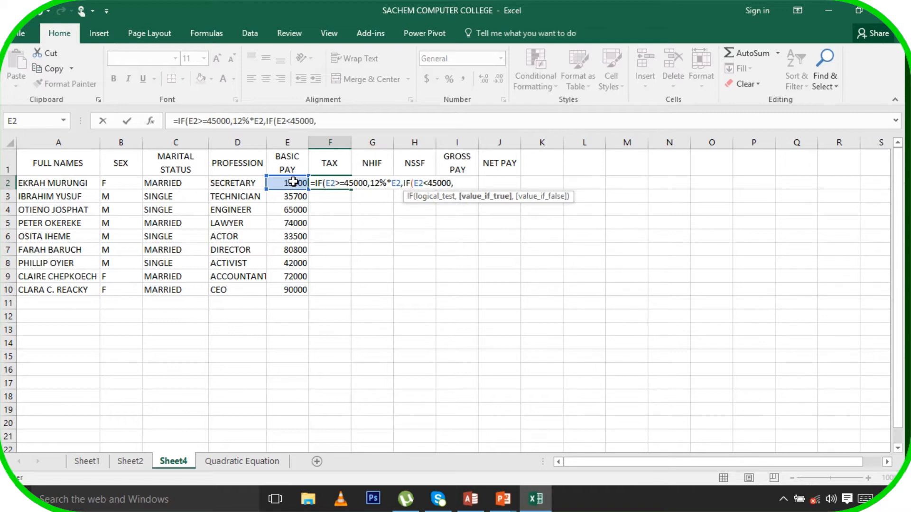
{"action": "type", "text": "8%*"}
{"action": "left_click", "coordinate": [293, 182]}
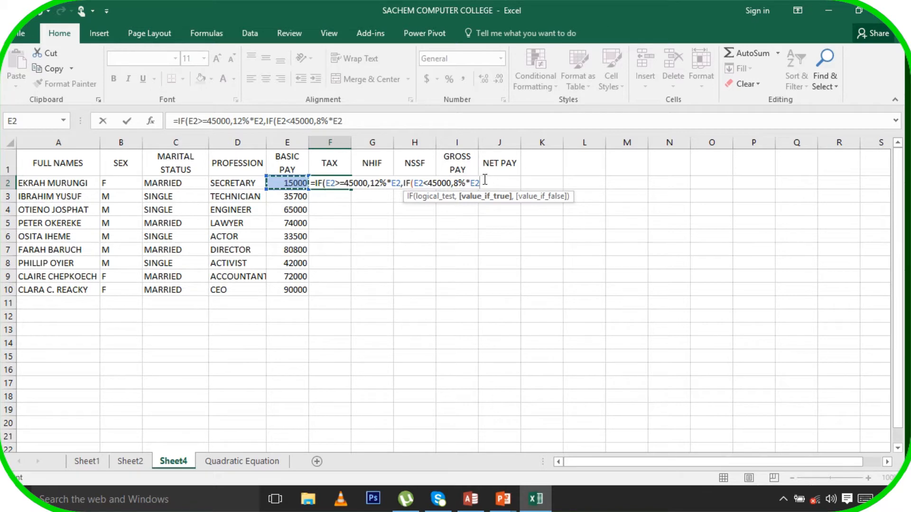
{"action": "type", "text": "))"}
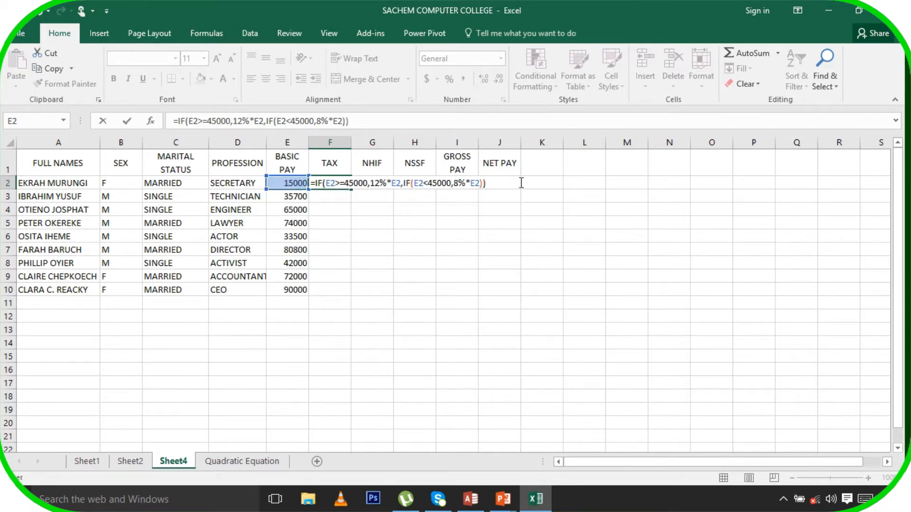
{"action": "key", "text": "Return"}
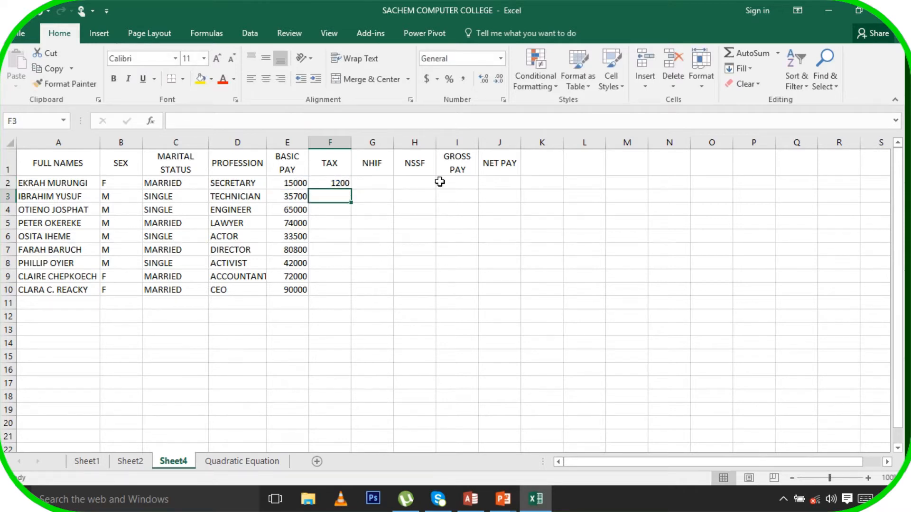
Fill the F2 tax formula down through F10 for all nine employees
{"action": "left_click", "coordinate": [337, 182]}
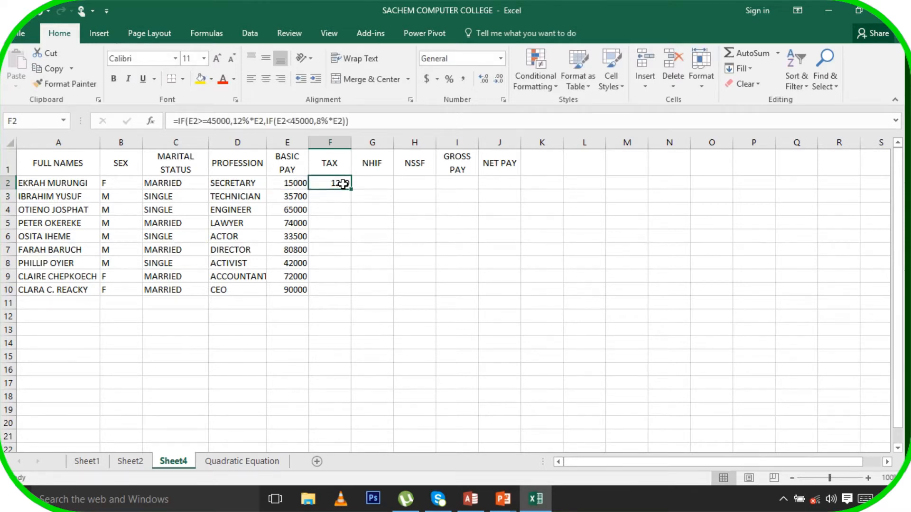
{"action": "left_click_drag", "start_coordinate": [351, 189], "coordinate": [346, 288]}
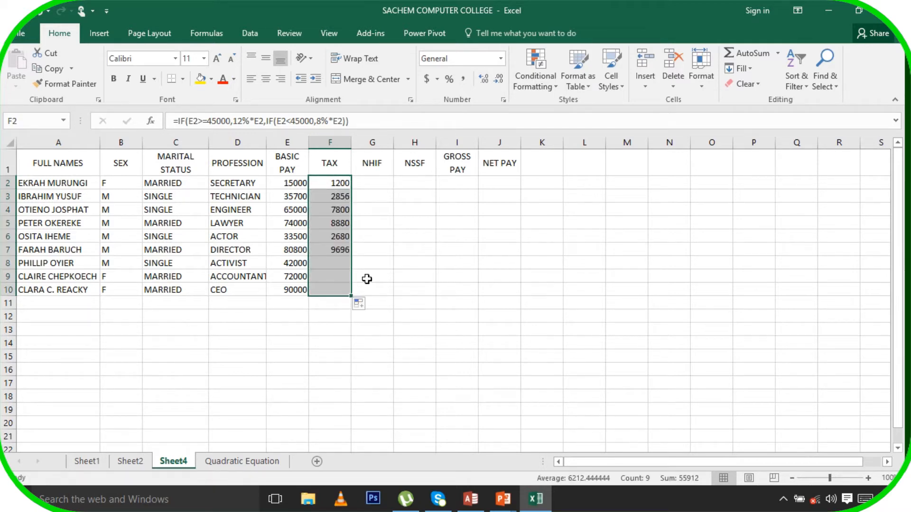
{"action": "left_click", "coordinate": [374, 180]}
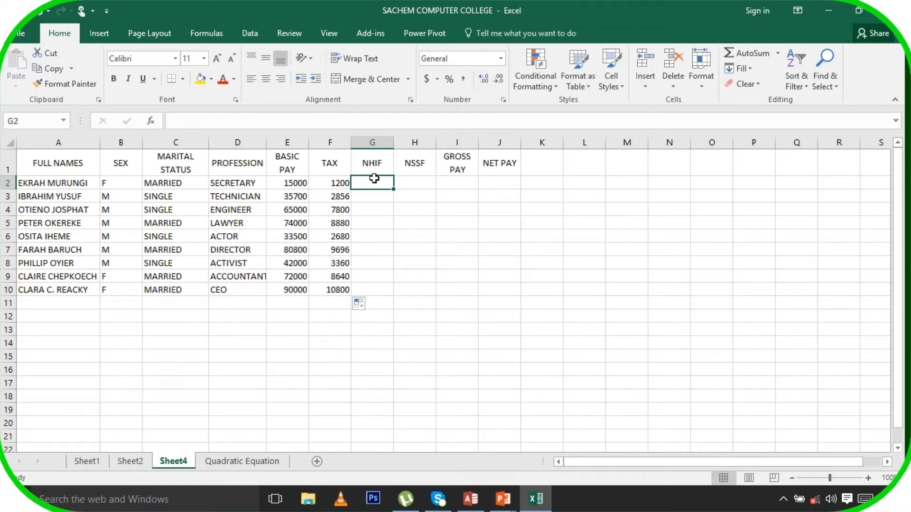
Enter 650 in E14 and 300 in D15 below the payroll table
{"action": "left_click", "coordinate": [294, 320]}
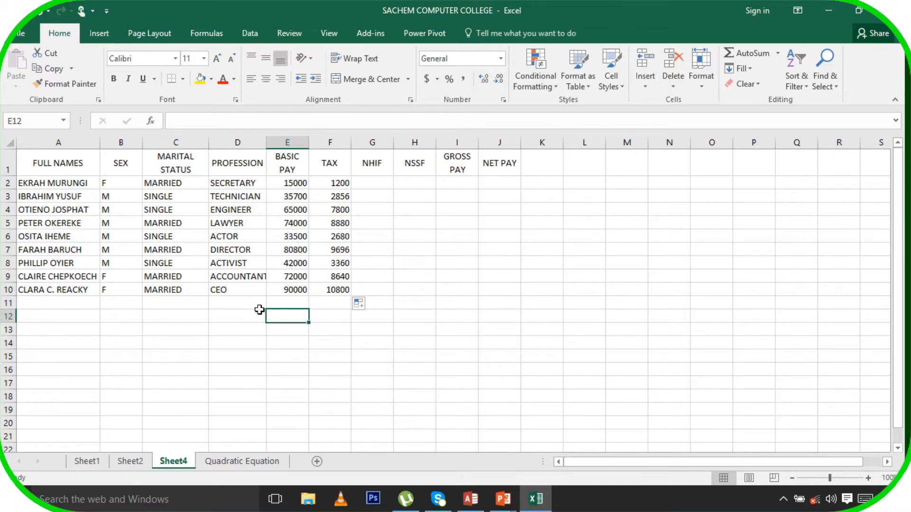
{"action": "left_click", "coordinate": [295, 345]}
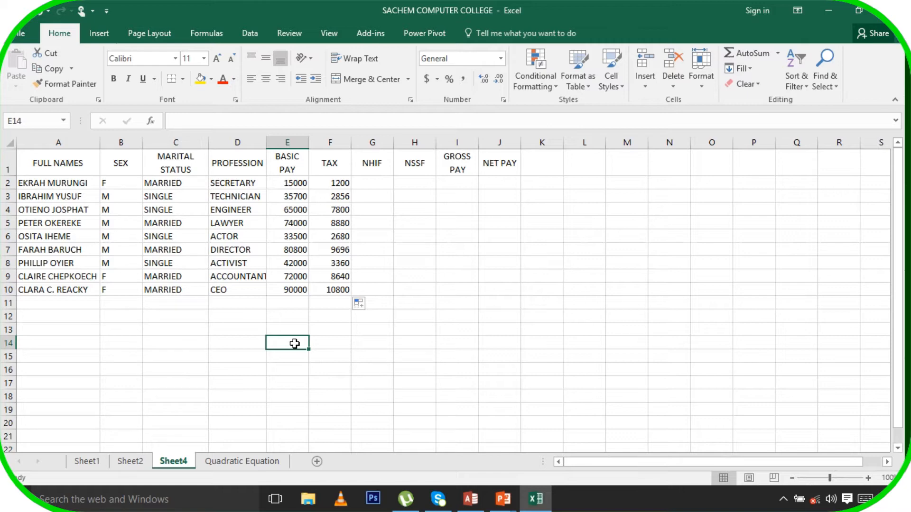
{"action": "type", "text": "650"}
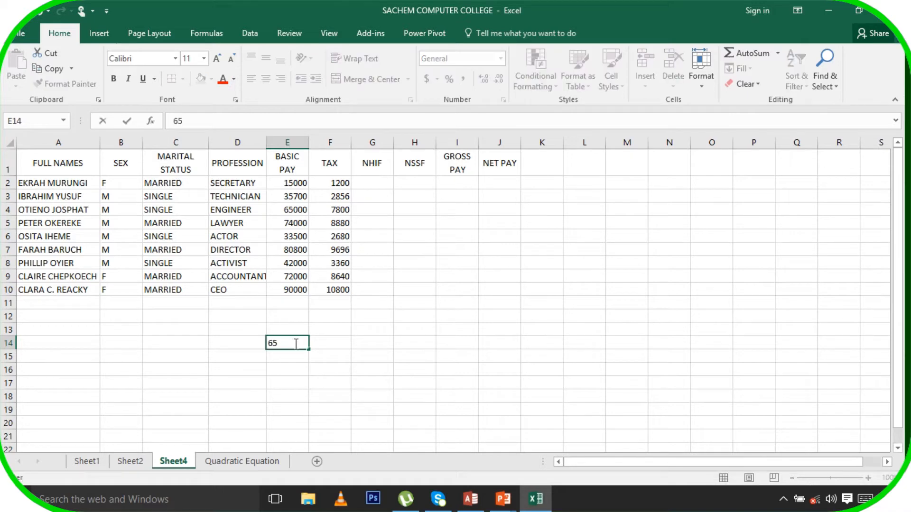
{"action": "left_click", "coordinate": [244, 359]}
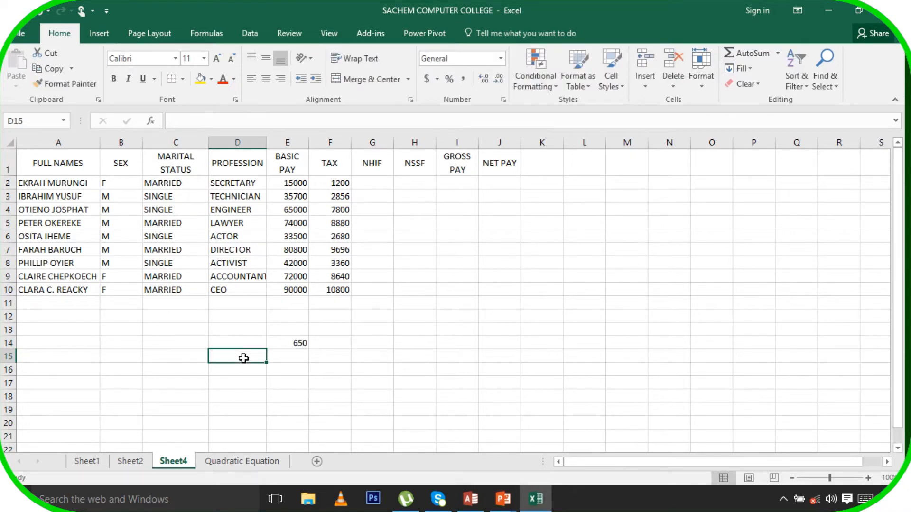
{"action": "type", "text": "300"}
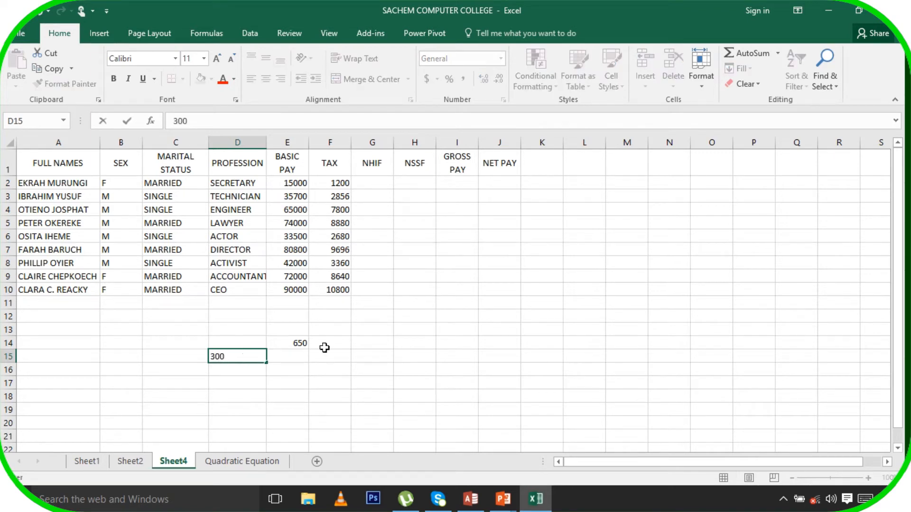
{"action": "left_click", "coordinate": [378, 179]}
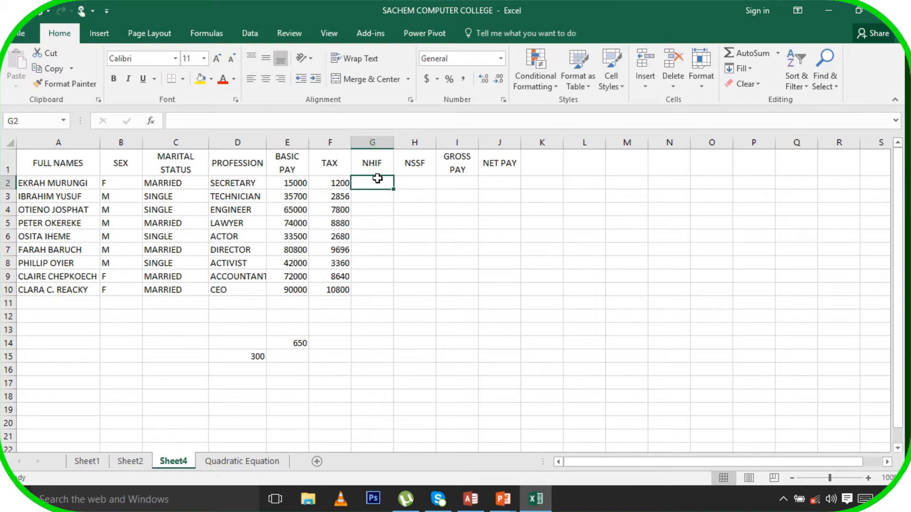
{"action": "left_click", "coordinate": [301, 344]}
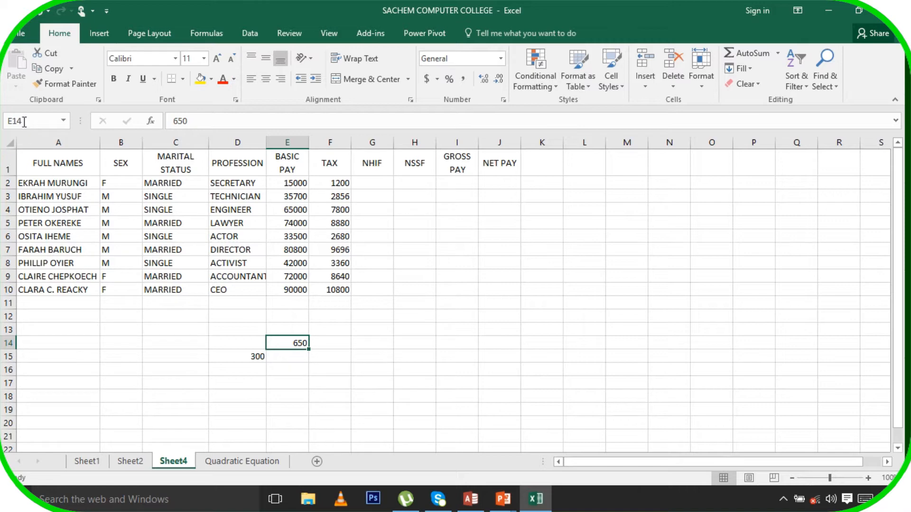
{"action": "left_click", "coordinate": [256, 357]}
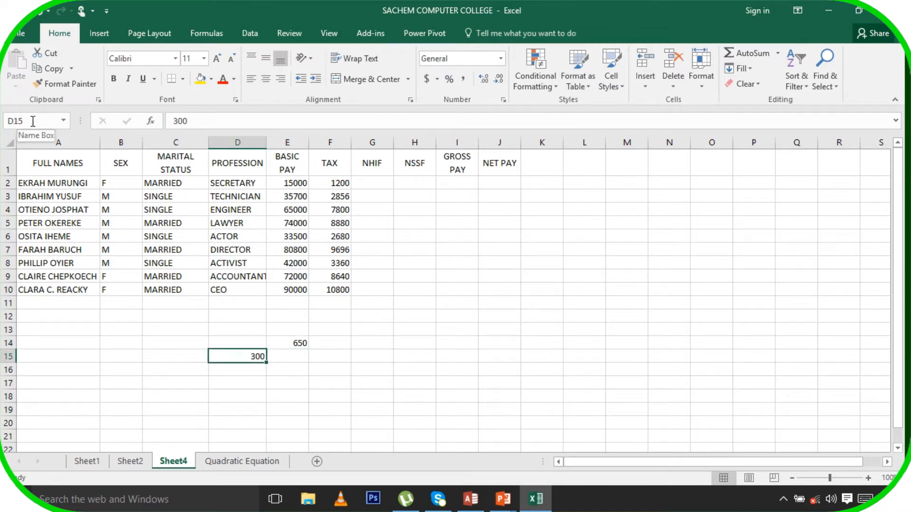
{"action": "left_click", "coordinate": [375, 181]}
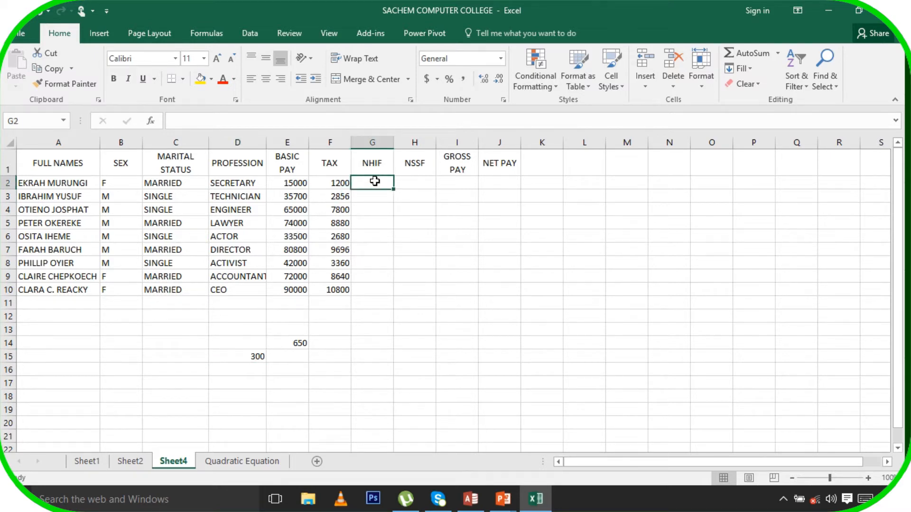
Enter =IF(C2="MARRIED",$E$14,$D$15) in NHIF cell G2, showing 650
{"action": "type", "text": "=IF"}
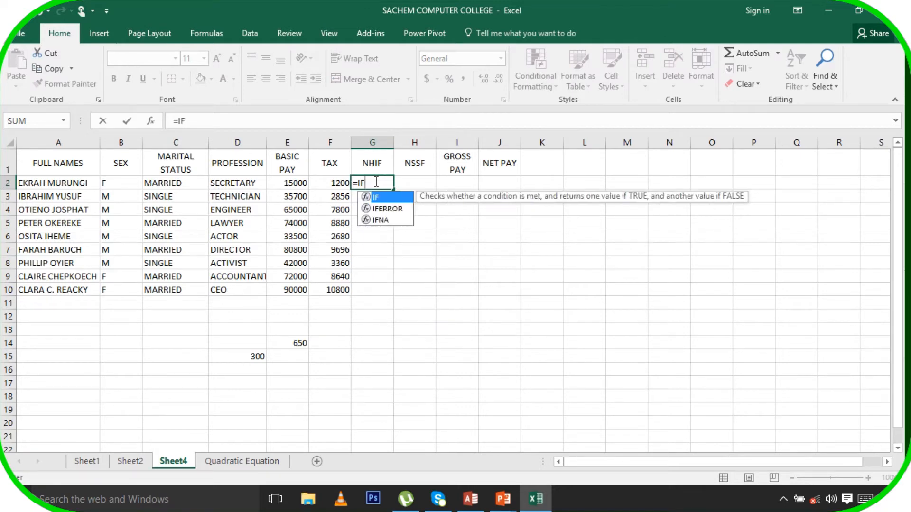
{"action": "type", "text": "("}
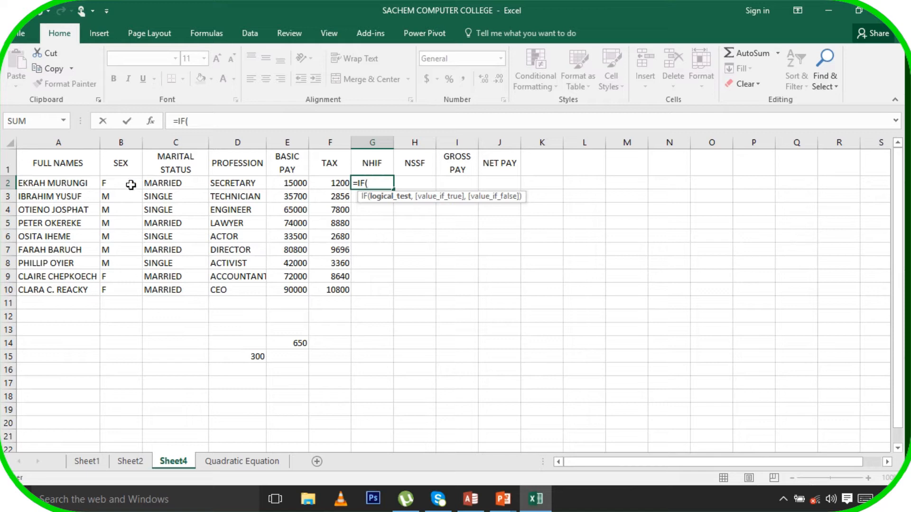
{"action": "left_click", "coordinate": [160, 184]}
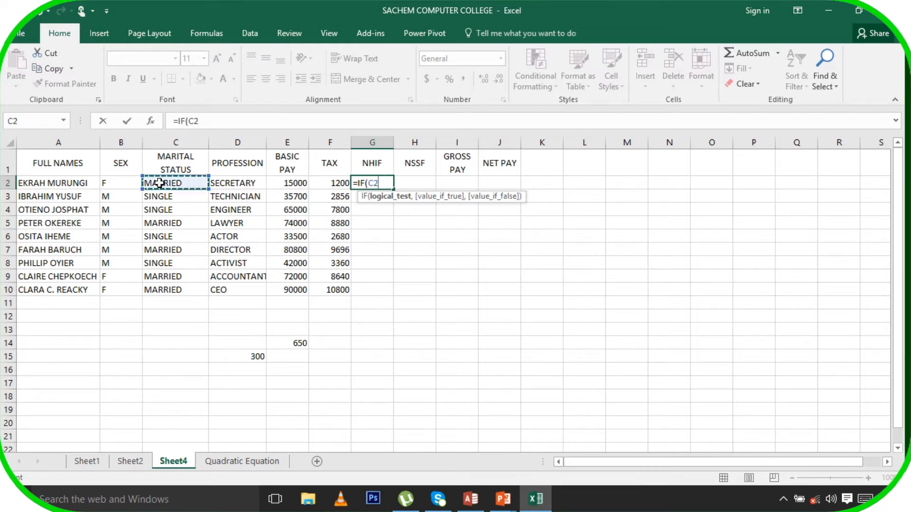
{"action": "type", "text": "=\"MAARIED"}
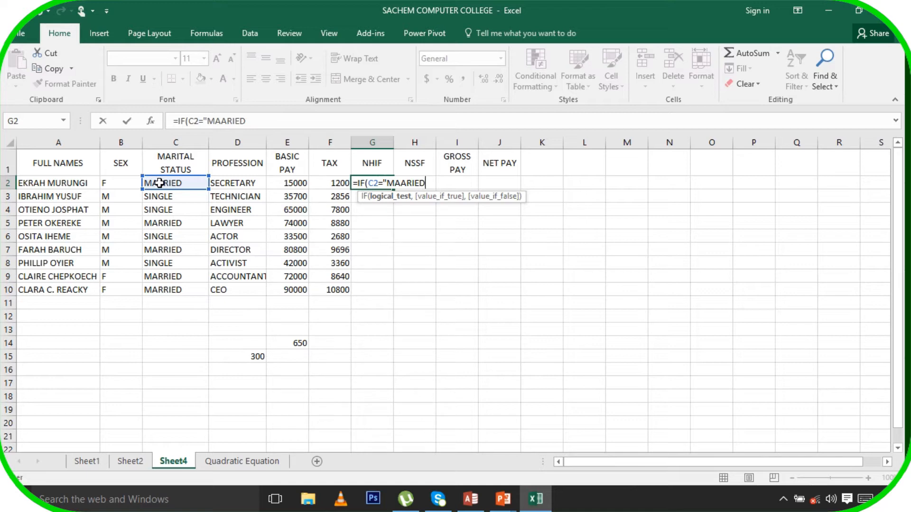
{"action": "key", "text": "BackSpace"}
{"action": "key", "text": "BackSpace"}
{"action": "key", "text": "BackSpace"}
{"action": "key", "text": "BackSpace"}
{"action": "key", "text": "BackSpace"}
{"action": "type", "text": "RRIED\","}
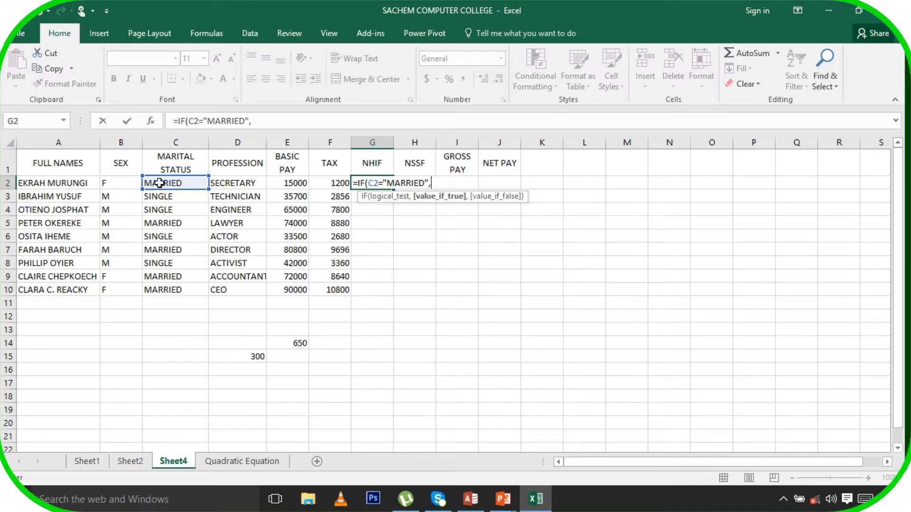
{"action": "type", "text": "$E$14"}
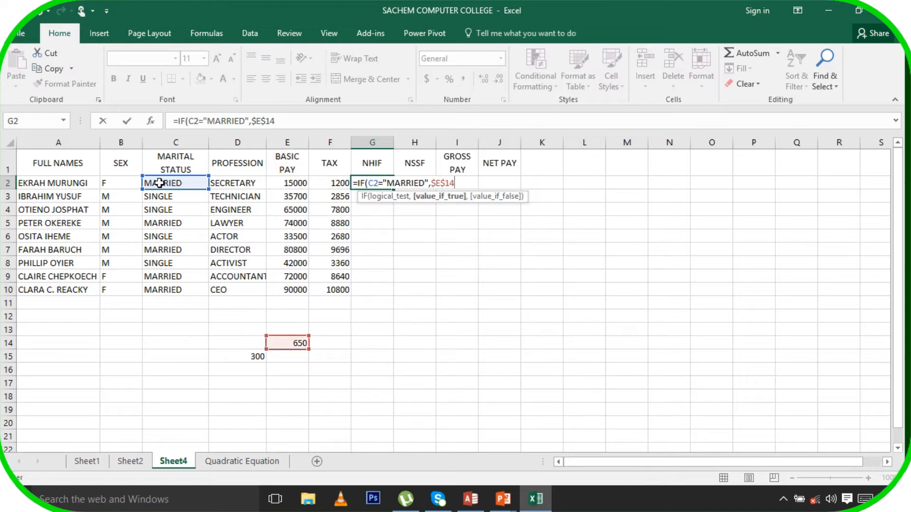
{"action": "type", "text": ","}
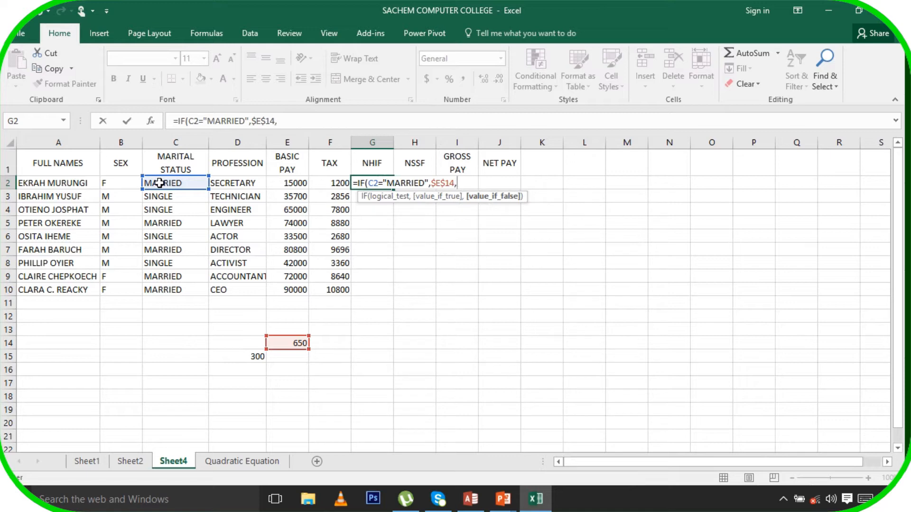
{"action": "type", "text": "$D$15"}
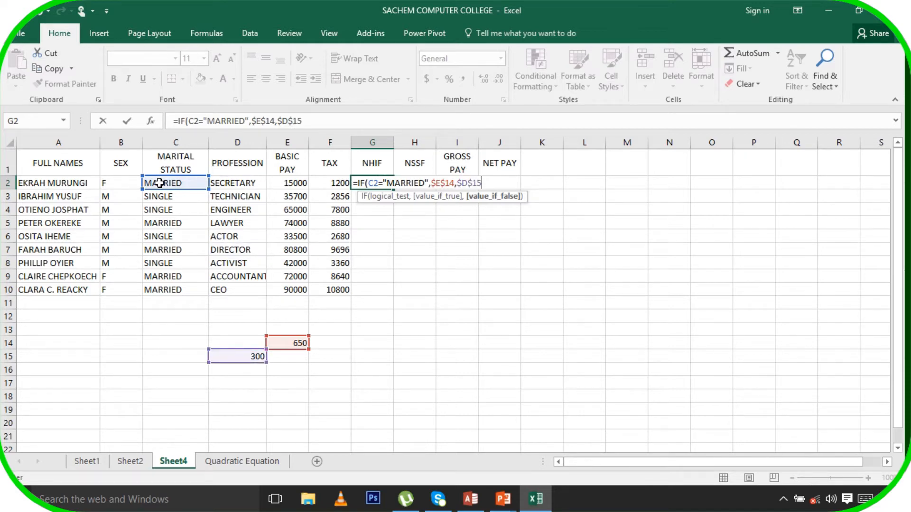
{"action": "type", "text": ")"}
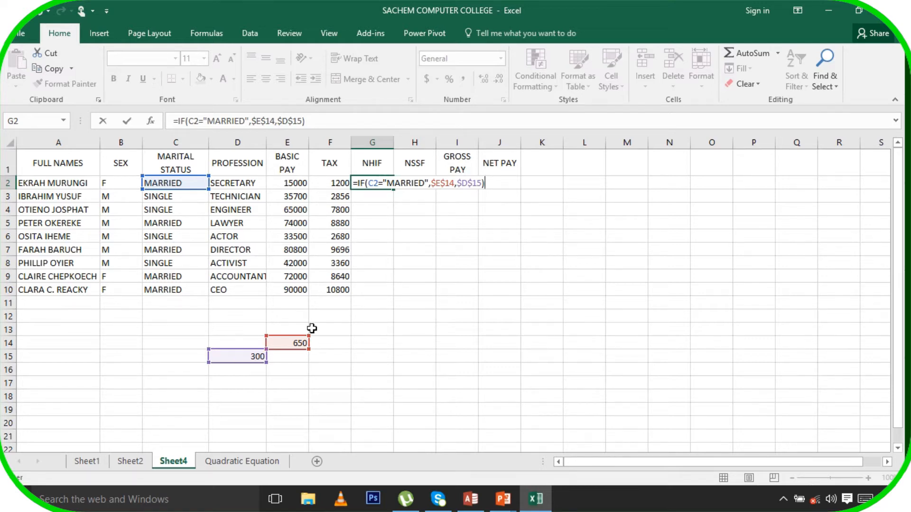
{"action": "key", "text": "Return"}
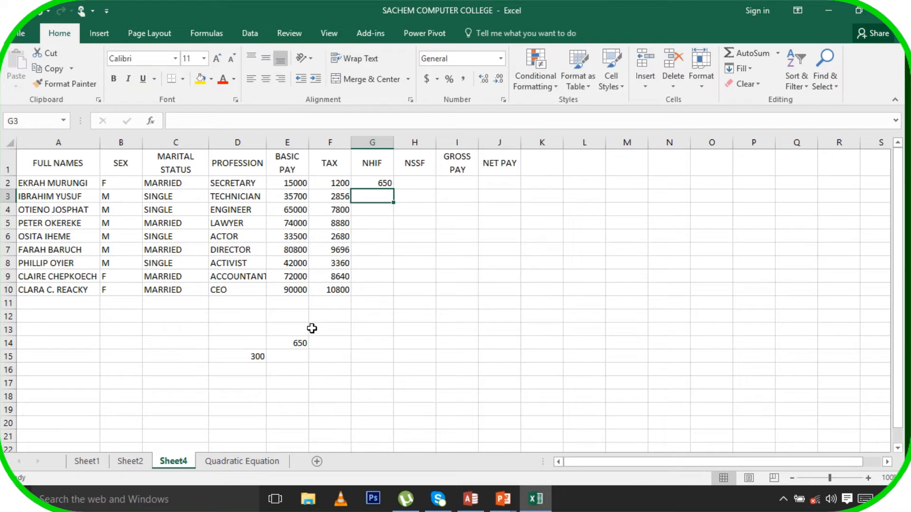
Copy the G2 NHIF formula down to G10 and check the copies in G3 and G4
{"action": "left_click", "coordinate": [384, 183]}
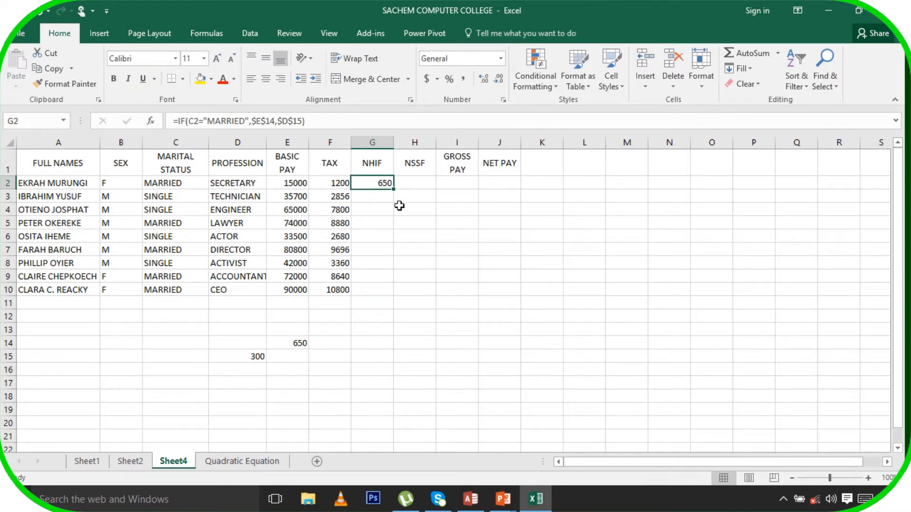
{"action": "left_click_drag", "start_coordinate": [396, 190], "coordinate": [396, 292]}
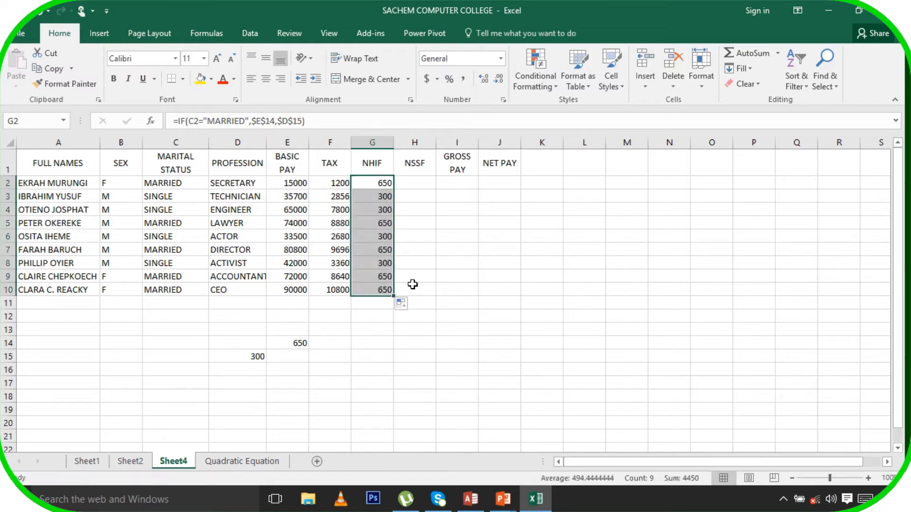
{"action": "left_click", "coordinate": [409, 264]}
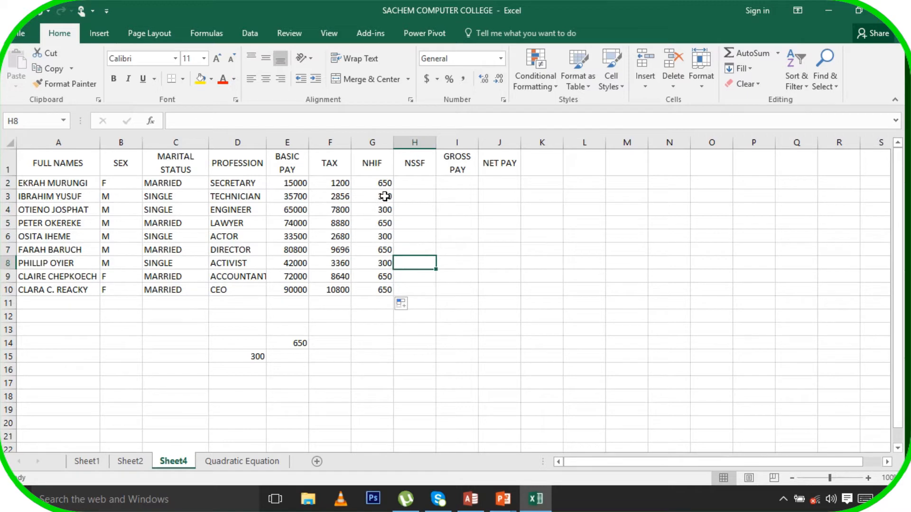
{"action": "left_click", "coordinate": [384, 196]}
{"action": "left_click", "coordinate": [388, 210]}
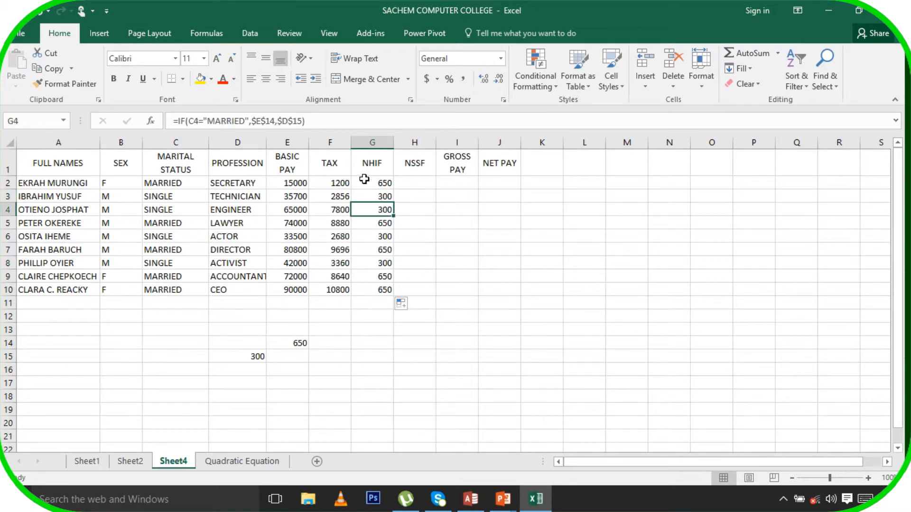
{"action": "left_click", "coordinate": [417, 184]}
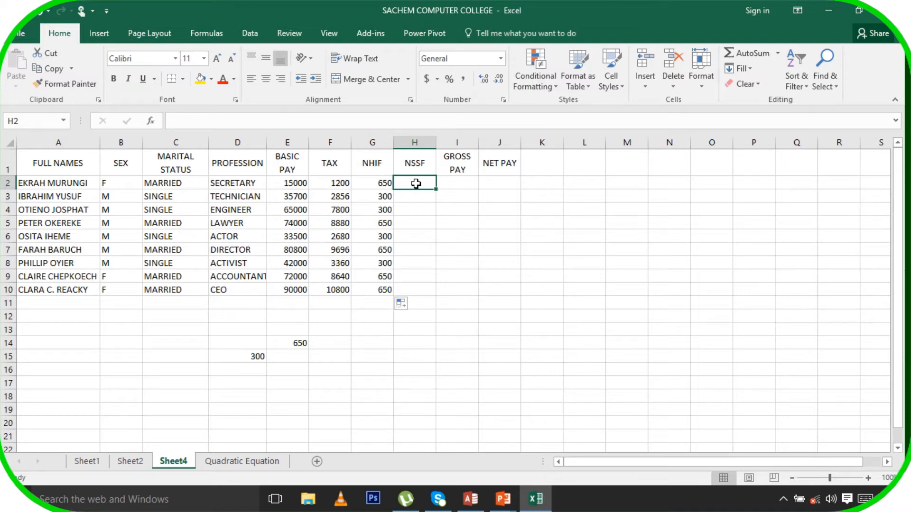
Enter =2.3%*E2 in NSSF cell H2 and fill it down through H10
{"action": "type", "text": "=2"}
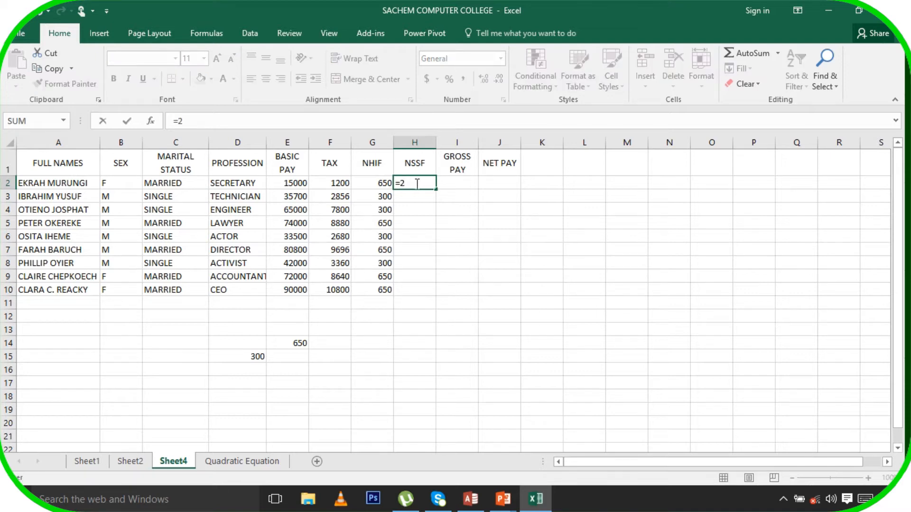
{"action": "type", "text": ".3%*"}
{"action": "left_click", "coordinate": [294, 187]}
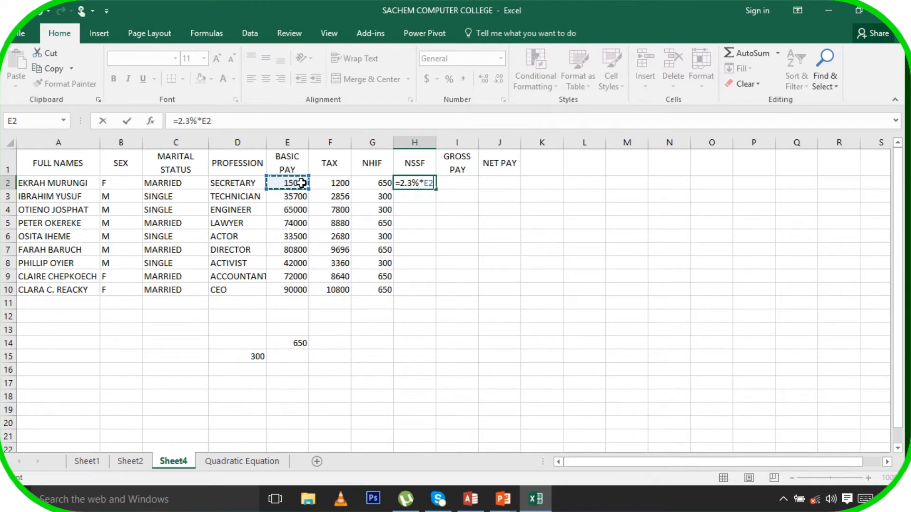
{"action": "key", "text": "Return"}
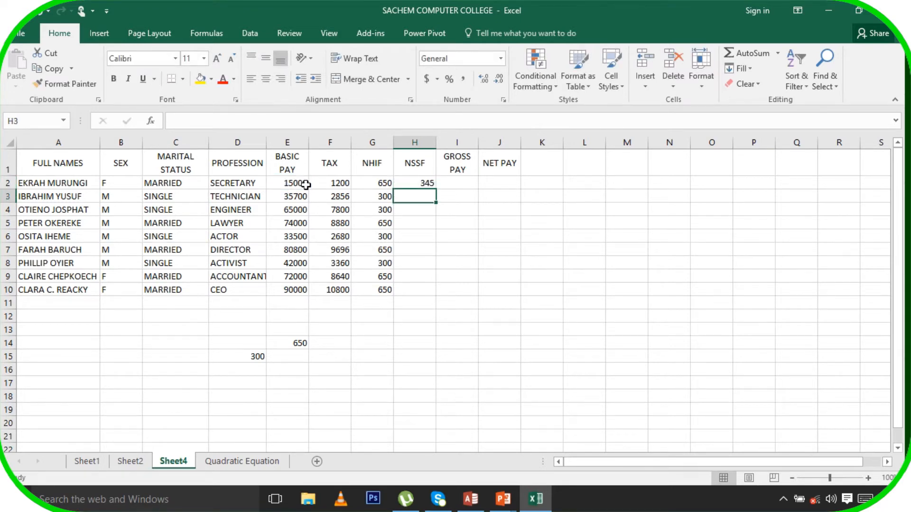
{"action": "left_click", "coordinate": [416, 183]}
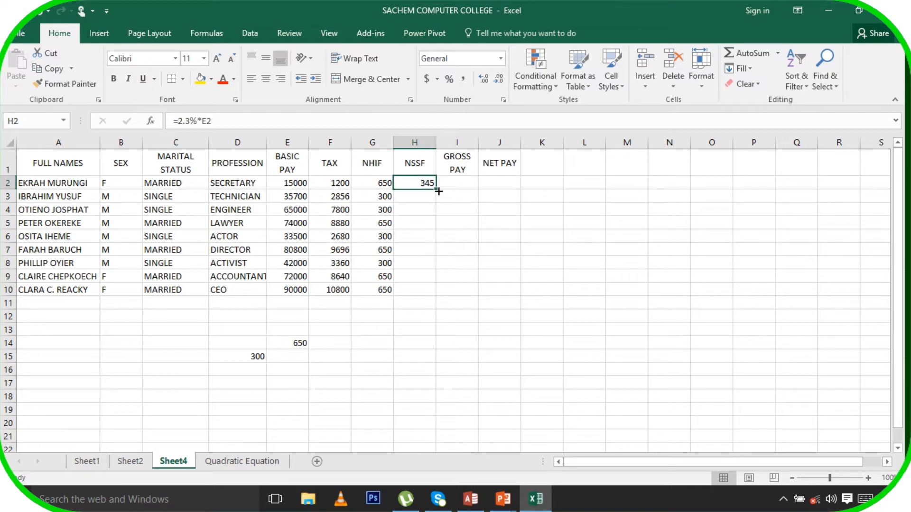
{"action": "left_click_drag", "start_coordinate": [437, 190], "coordinate": [440, 300]}
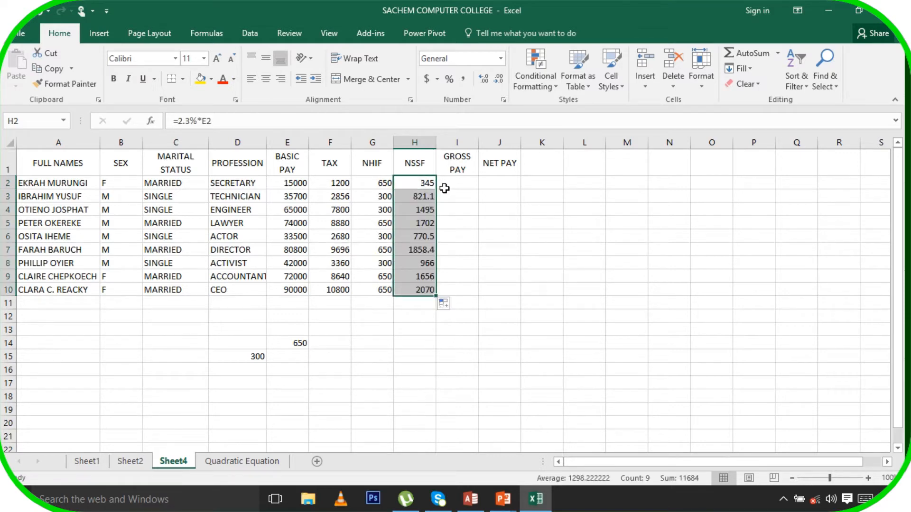
{"action": "left_click", "coordinate": [459, 182]}
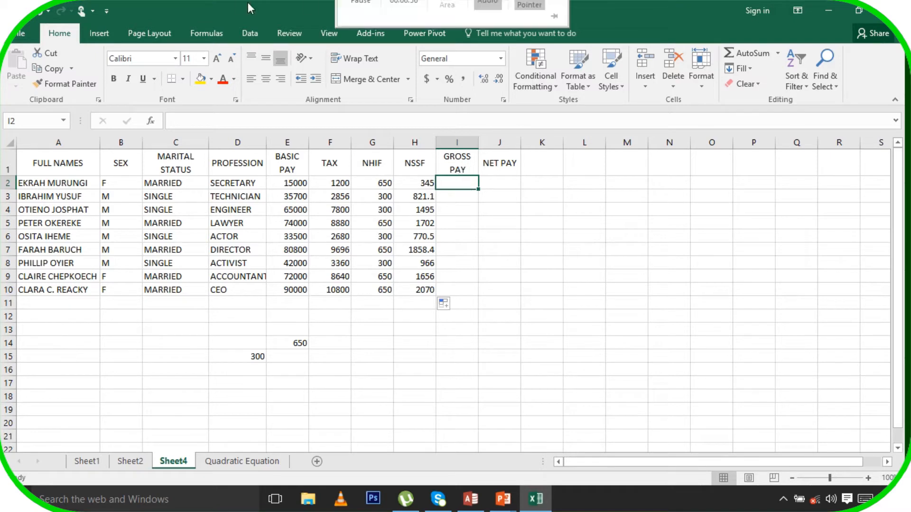
Insert a column before TAX headed ALLOWANCE and widen it to fit the heading
{"action": "left_click", "coordinate": [328, 143]}
{"action": "right_click", "coordinate": [329, 144]}
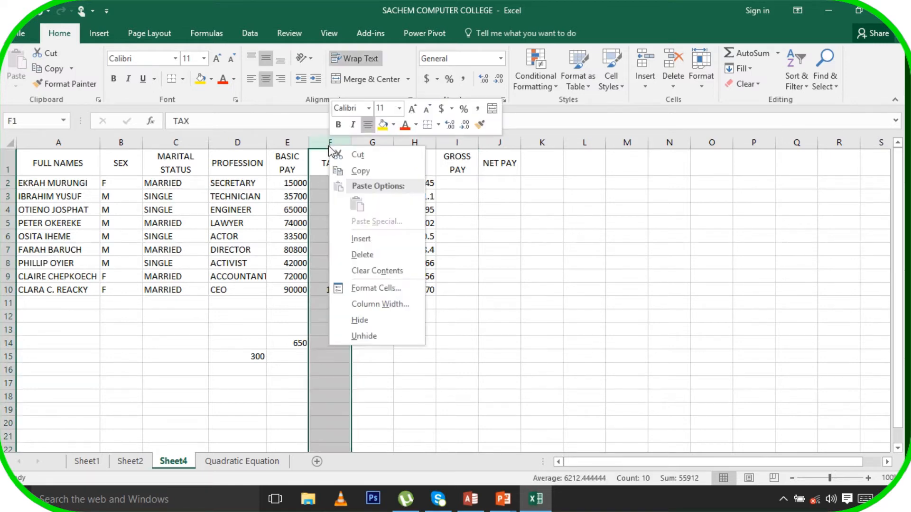
{"action": "left_click", "coordinate": [398, 240]}
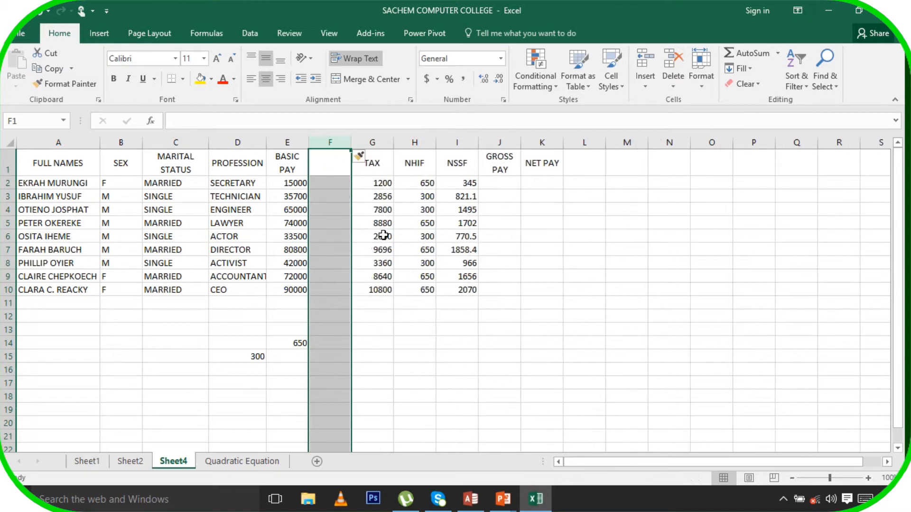
{"action": "left_click", "coordinate": [334, 169]}
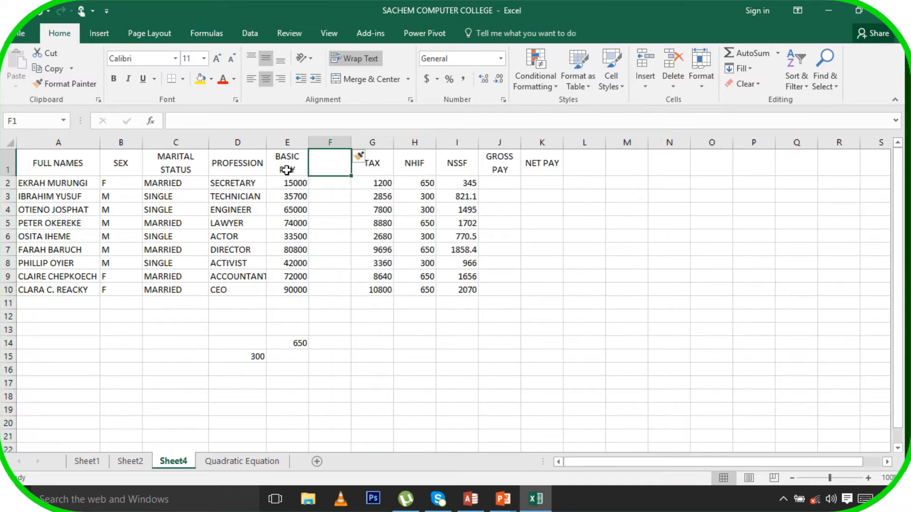
{"action": "type", "text": "A"}
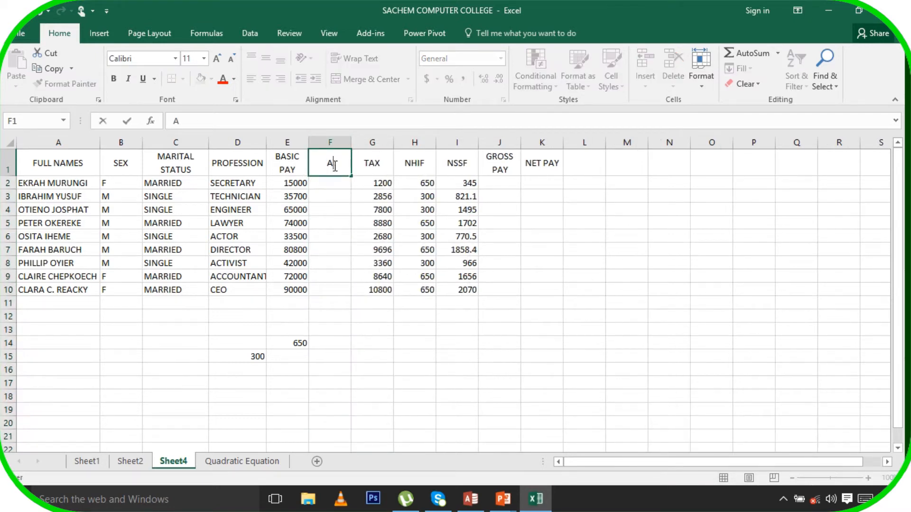
{"action": "type", "text": "LLOWANCE"}
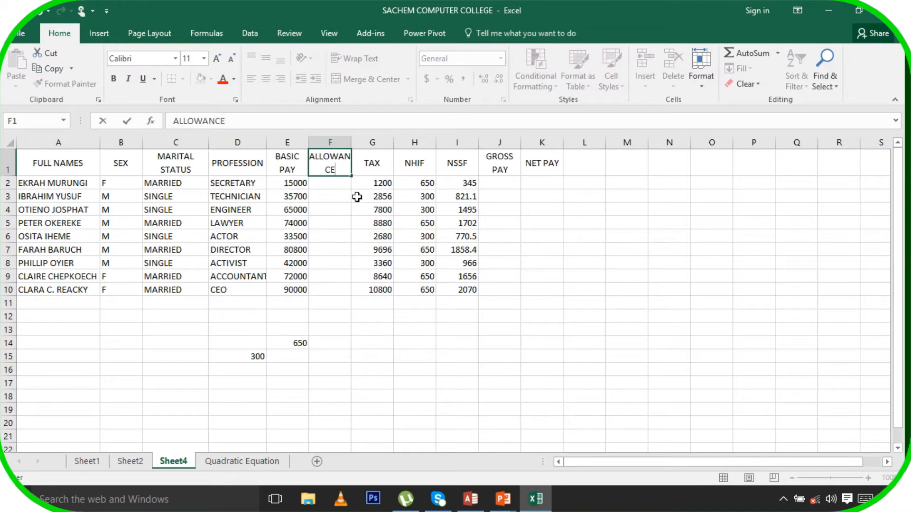
{"action": "left_click", "coordinate": [348, 143]}
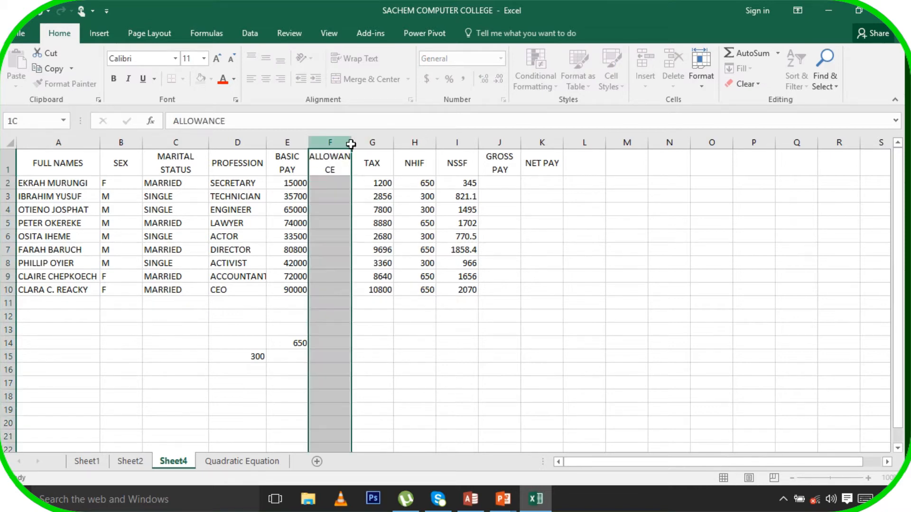
{"action": "left_click_drag", "start_coordinate": [352, 143], "coordinate": [369, 143]}
{"action": "left_click", "coordinate": [339, 188]}
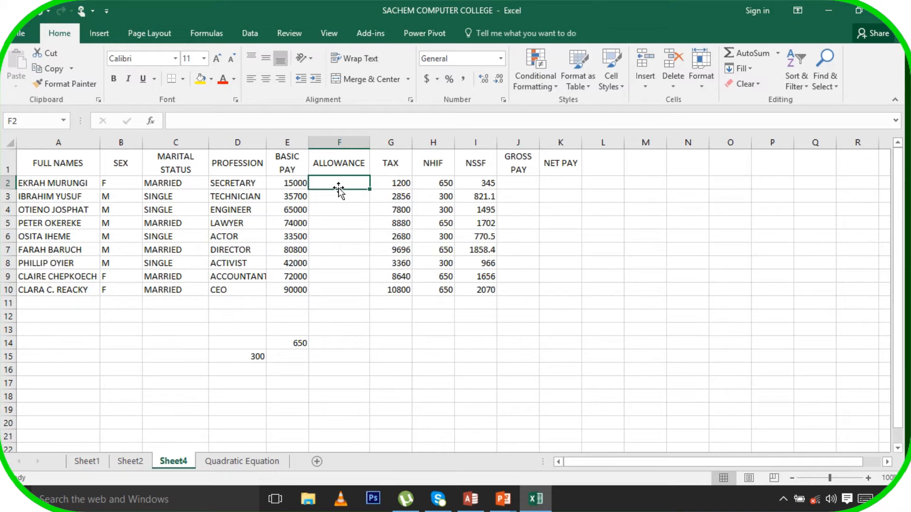
Enter =20%*E2 in F2 and fill it down through F10, giving 3000 to 18000
{"action": "type", "text": "="}
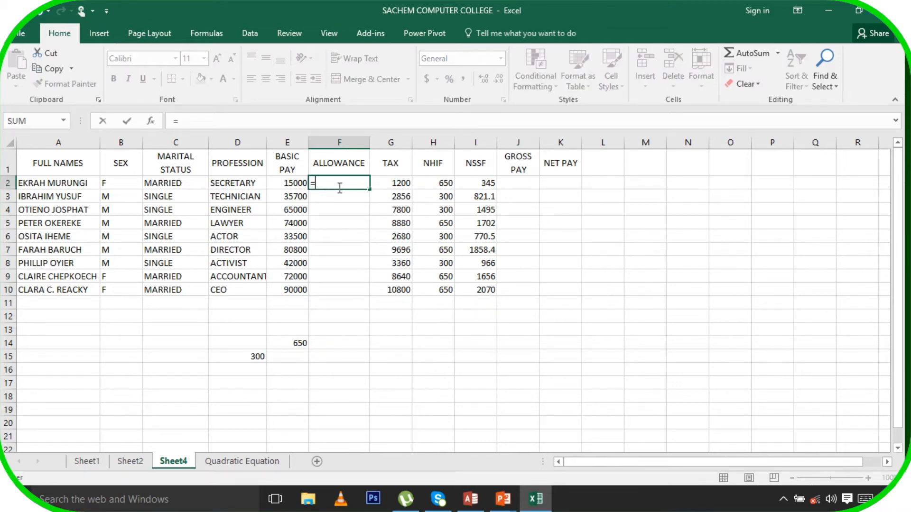
{"action": "type", "text": "20%*"}
{"action": "left_click", "coordinate": [297, 185]}
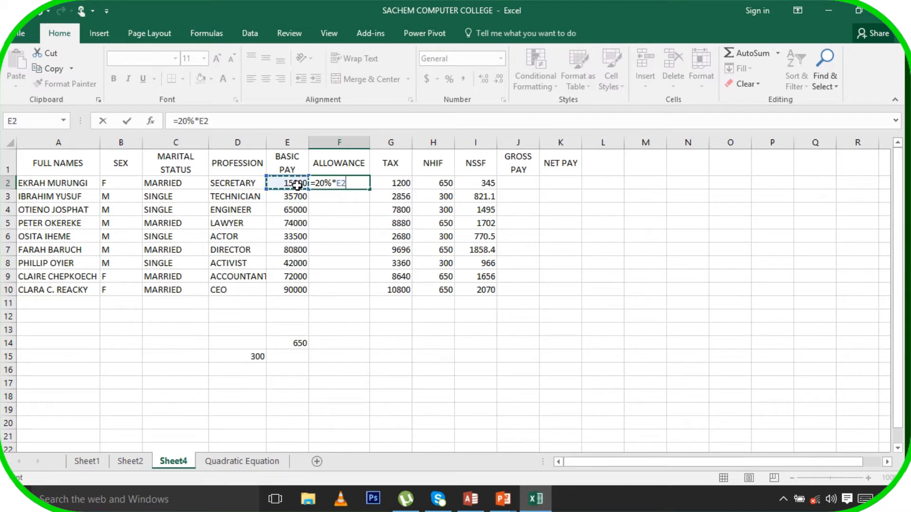
{"action": "key", "text": "Return"}
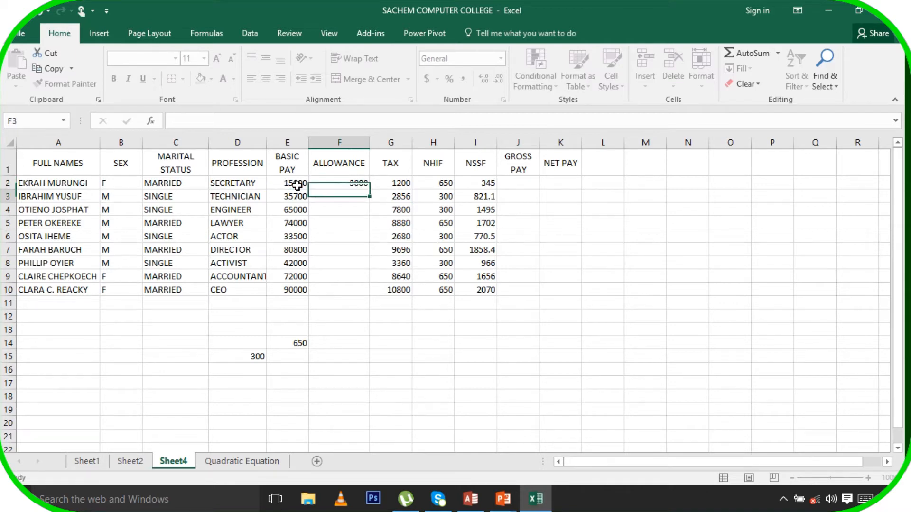
{"action": "left_click", "coordinate": [350, 182]}
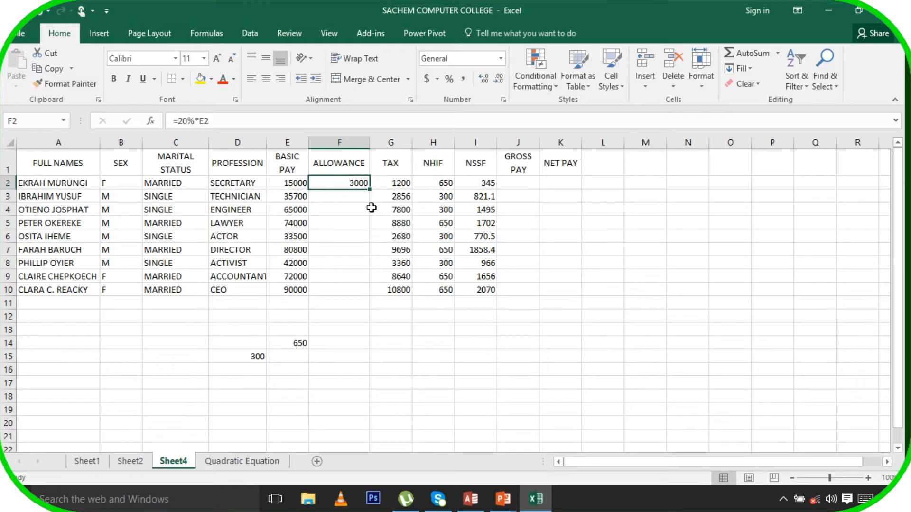
{"action": "left_click_drag", "start_coordinate": [369, 189], "coordinate": [370, 294]}
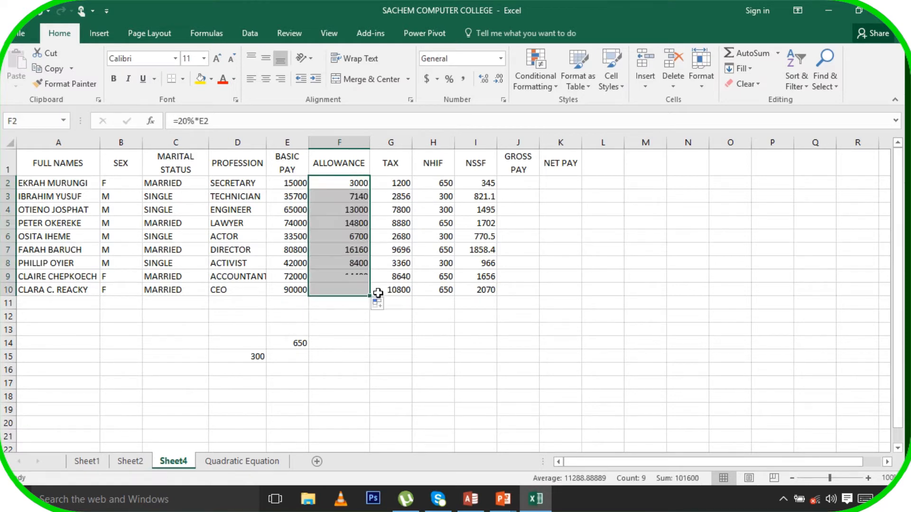
{"action": "left_click", "coordinate": [522, 185]}
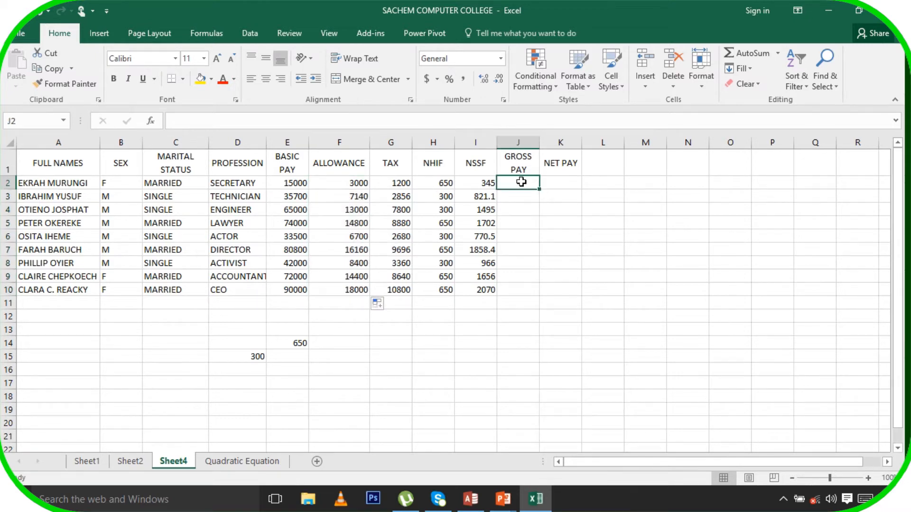
Enter =SUM(E2:F2) in J2 to add basic pay and allowance
{"action": "type", "text": "="}
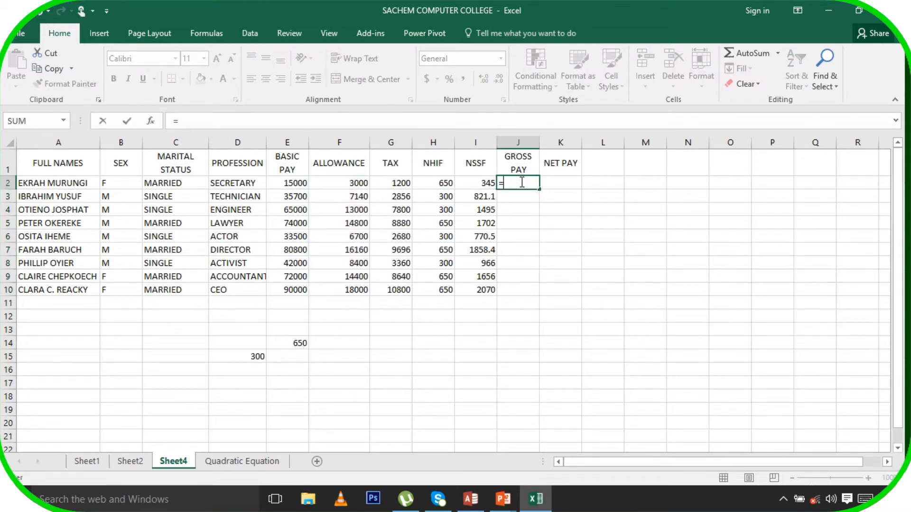
{"action": "type", "text": "SUM"}
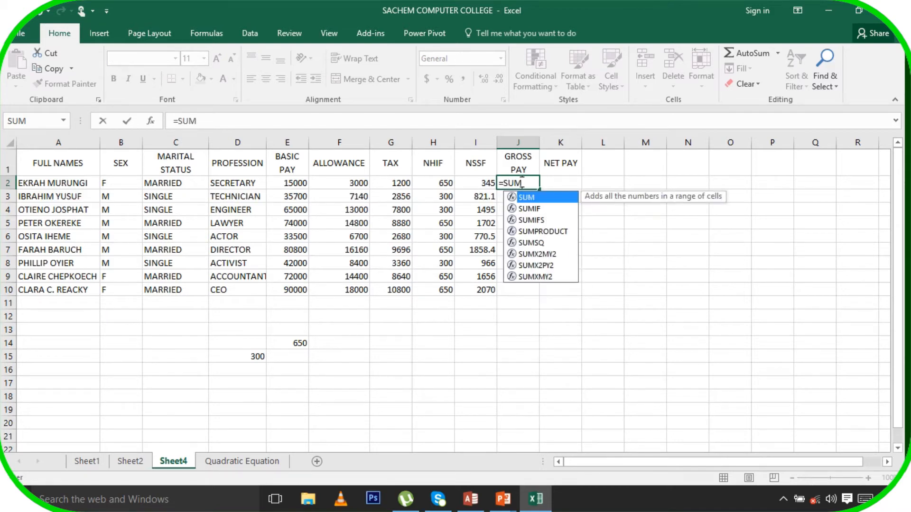
{"action": "type", "text": "("}
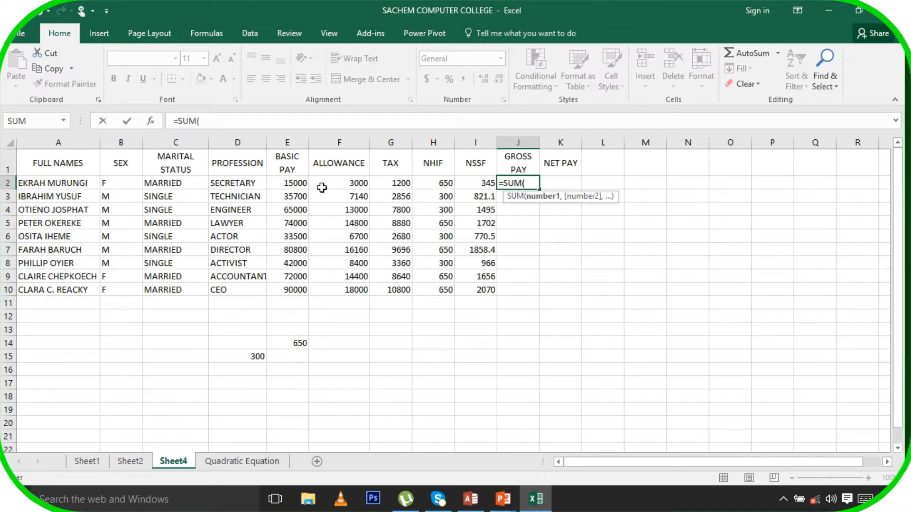
{"action": "left_click_drag", "start_coordinate": [292, 183], "coordinate": [334, 183]}
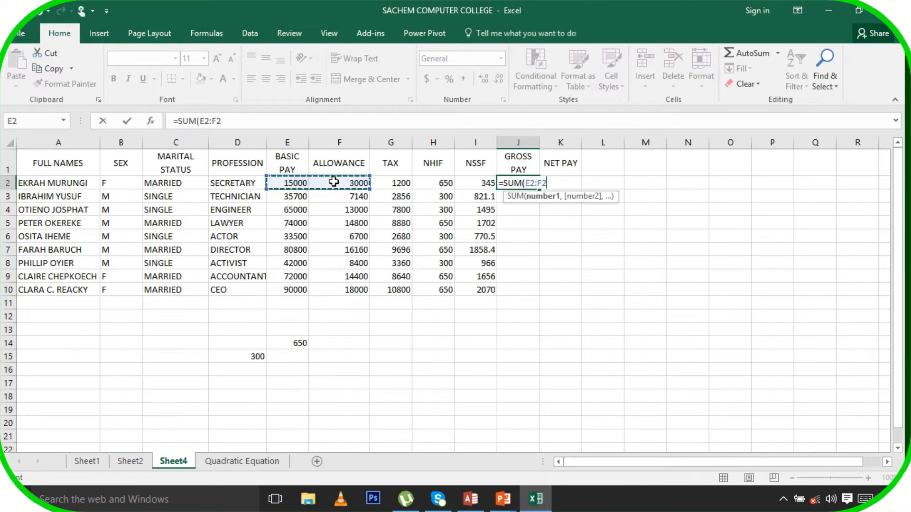
{"action": "type", "text": ")"}
{"action": "key", "text": "Return"}
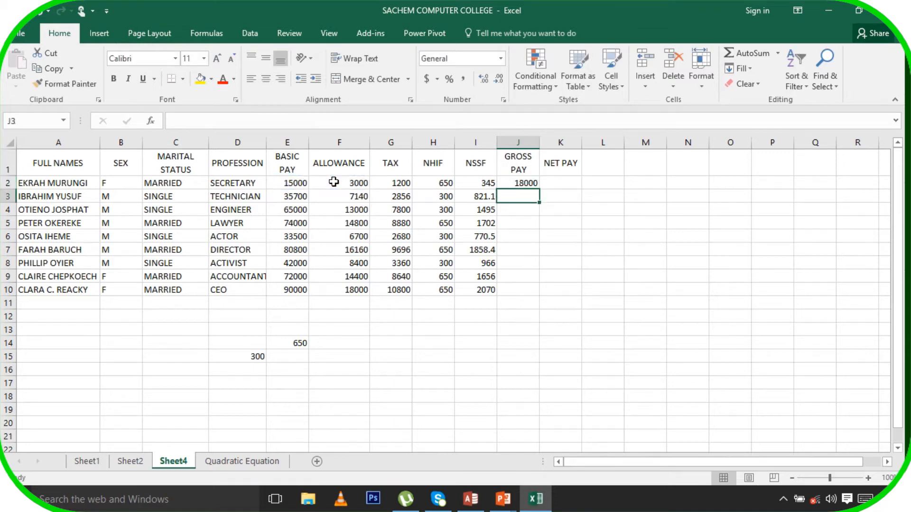
Fill the gross pay formula down to J10, giving 18000 to 108000
{"action": "left_click", "coordinate": [530, 182]}
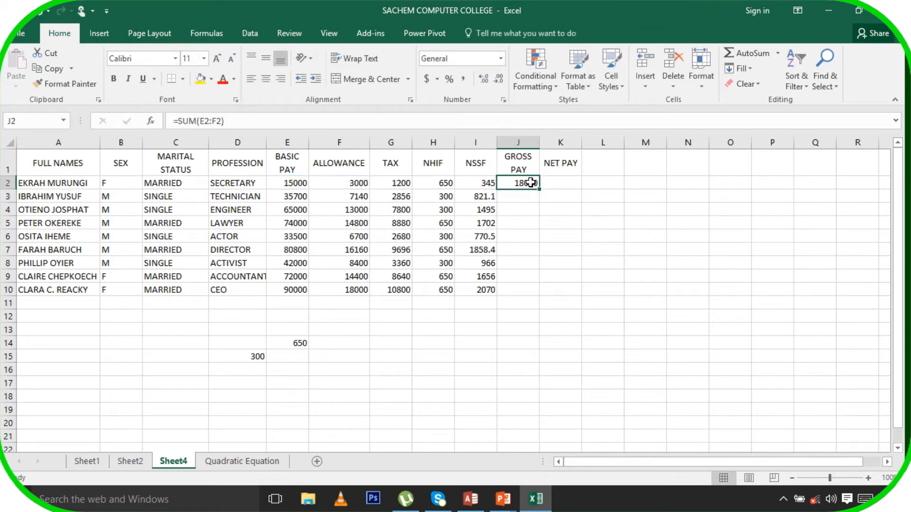
{"action": "left_click_drag", "start_coordinate": [539, 189], "coordinate": [545, 295]}
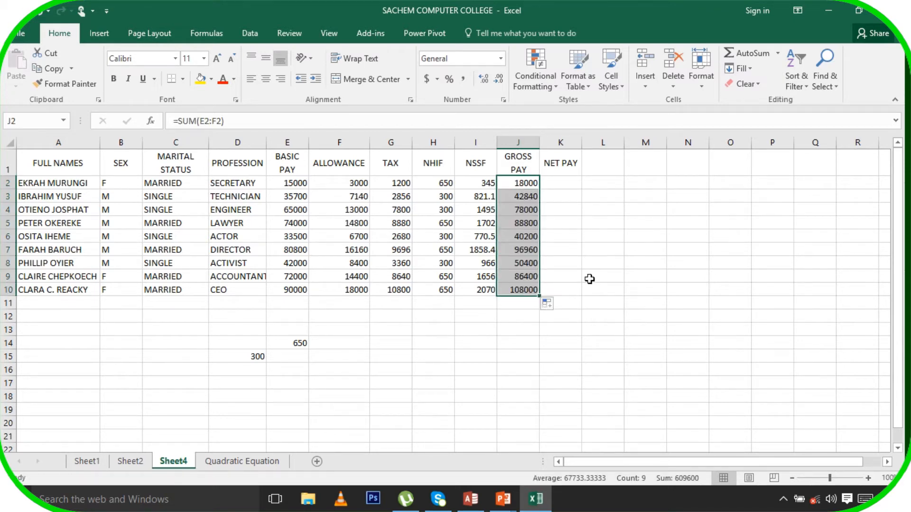
{"action": "left_click", "coordinate": [561, 178]}
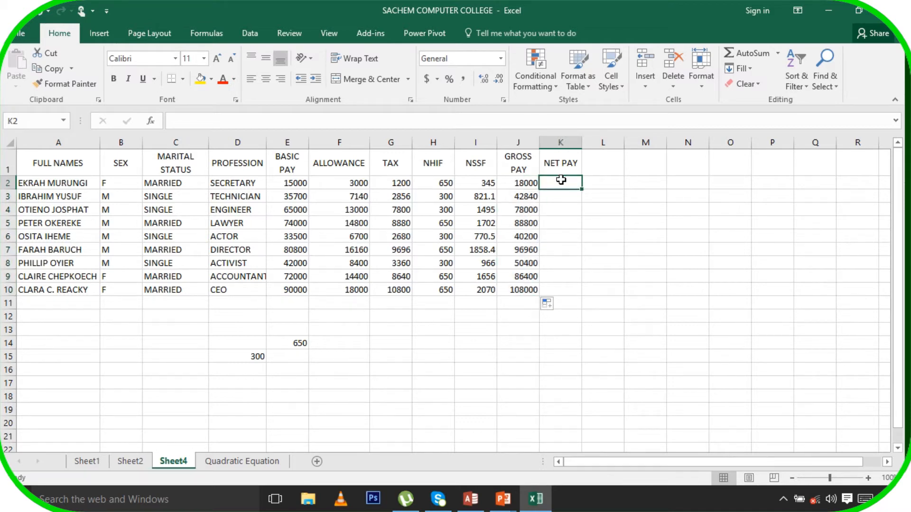
{"action": "type", "text": "="}
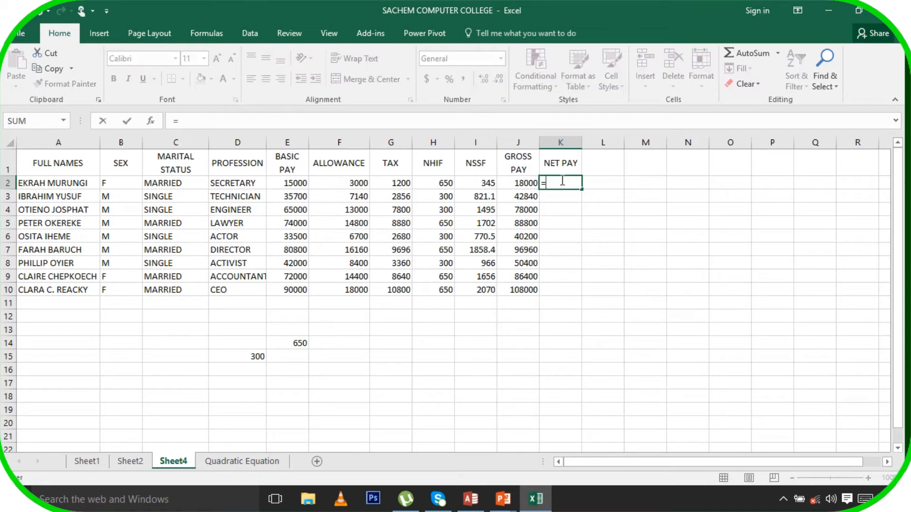
Enter =J2-SUM(G2:I2) in K2 so net pay subtracts TAX, NHIF and NSSF, giving 15805
{"action": "left_click", "coordinate": [521, 183]}
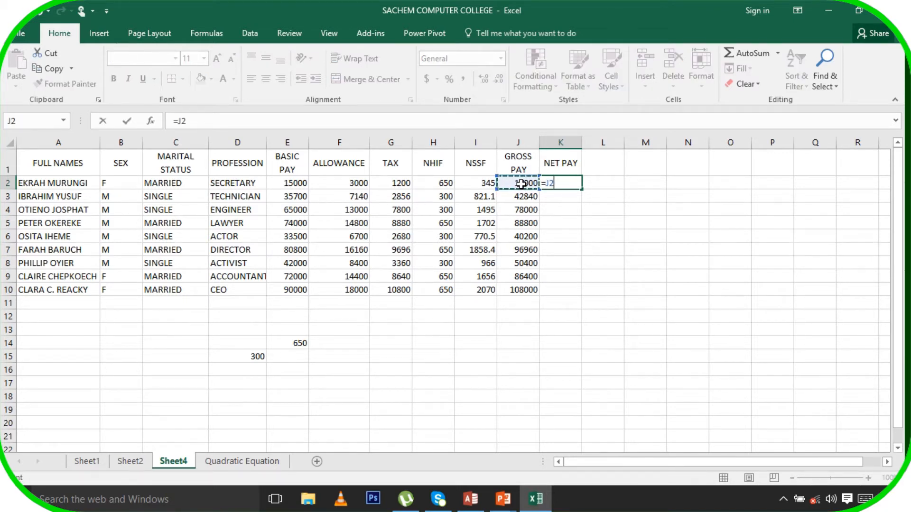
{"action": "type", "text": "-SUM"}
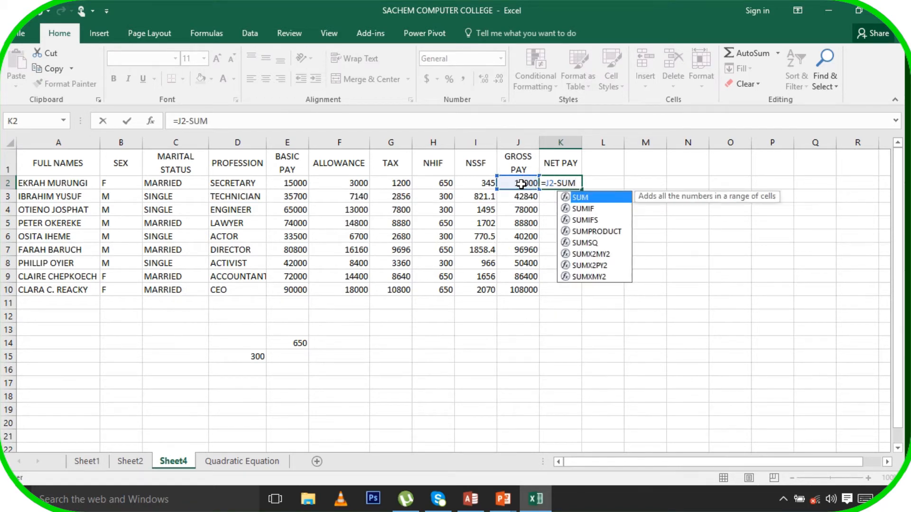
{"action": "type", "text": "("}
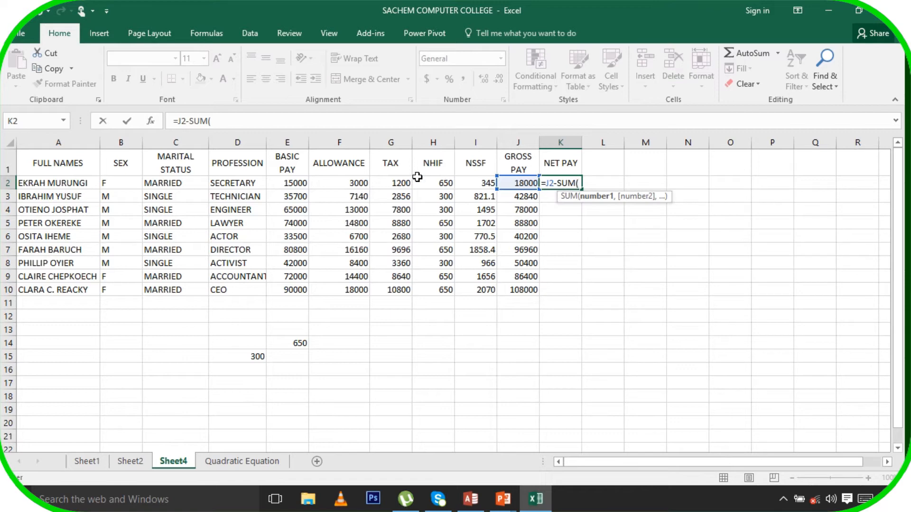
{"action": "left_click_drag", "start_coordinate": [394, 184], "coordinate": [463, 185]}
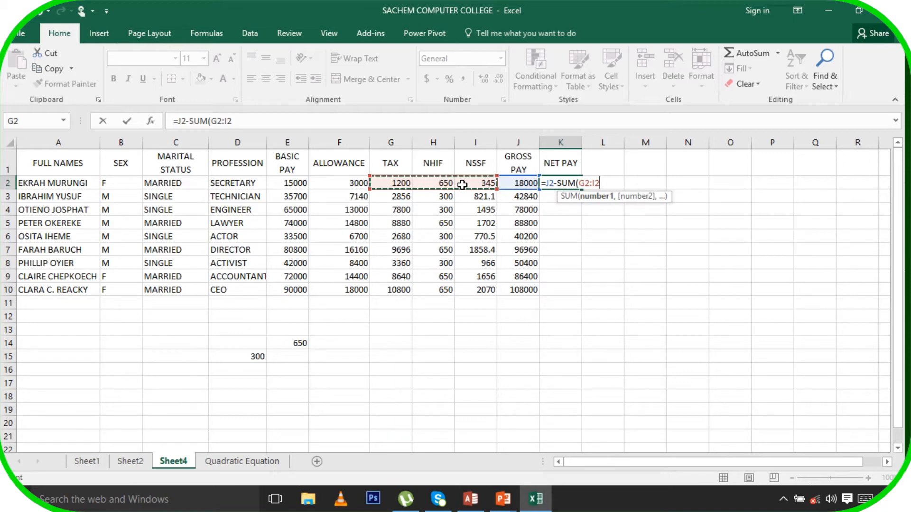
{"action": "type", "text": ")"}
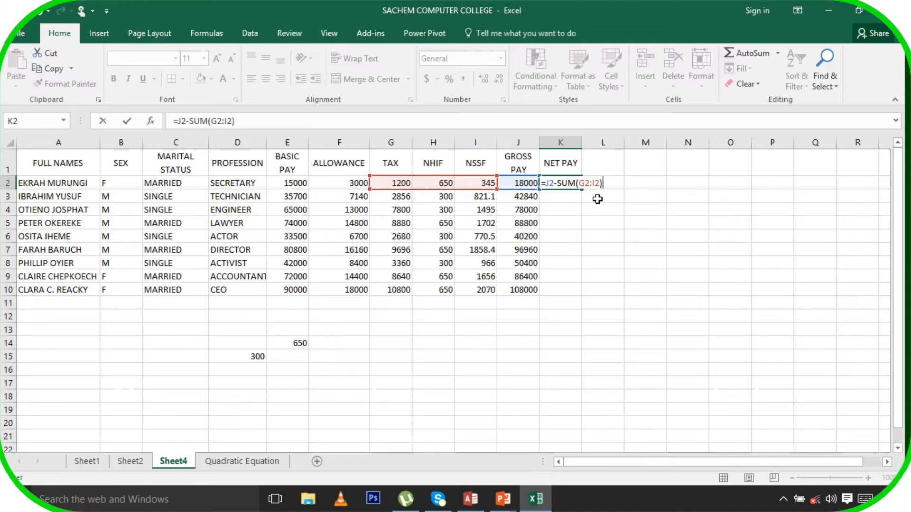
{"action": "key", "text": "Return"}
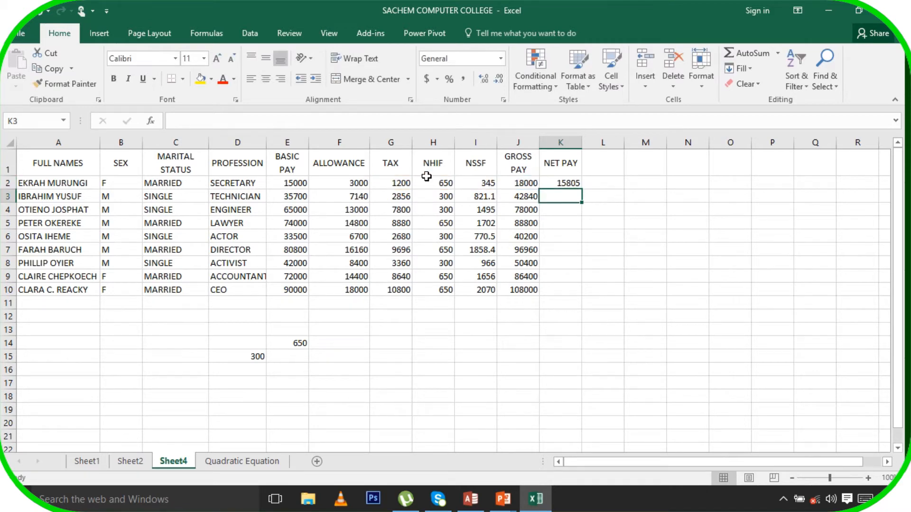
{"action": "left_click", "coordinate": [563, 184]}
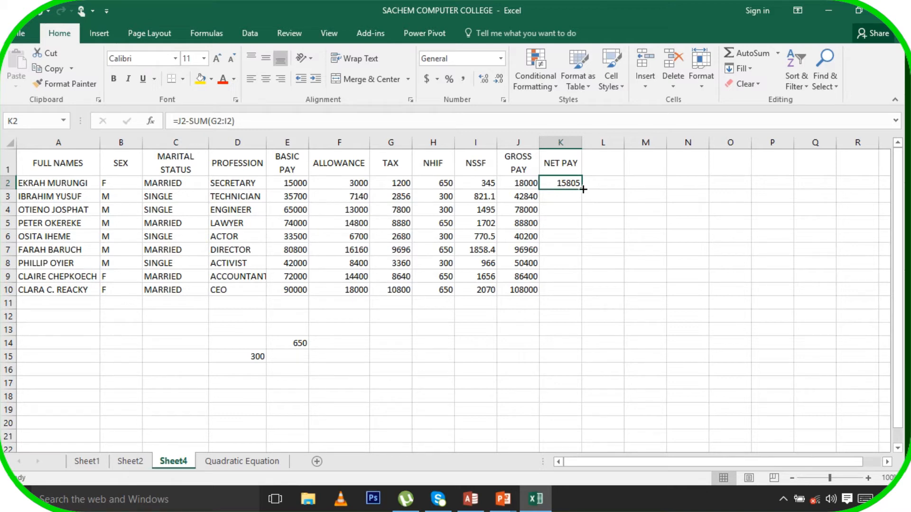
Copy the K2 net pay formula down to K10, ending with 94480
{"action": "left_click_drag", "start_coordinate": [583, 189], "coordinate": [591, 297]}
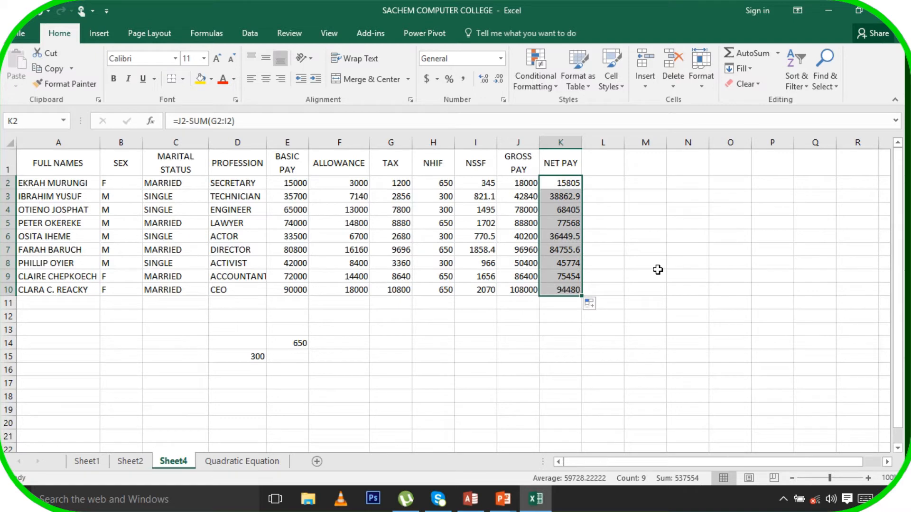
{"action": "left_click", "coordinate": [658, 272]}
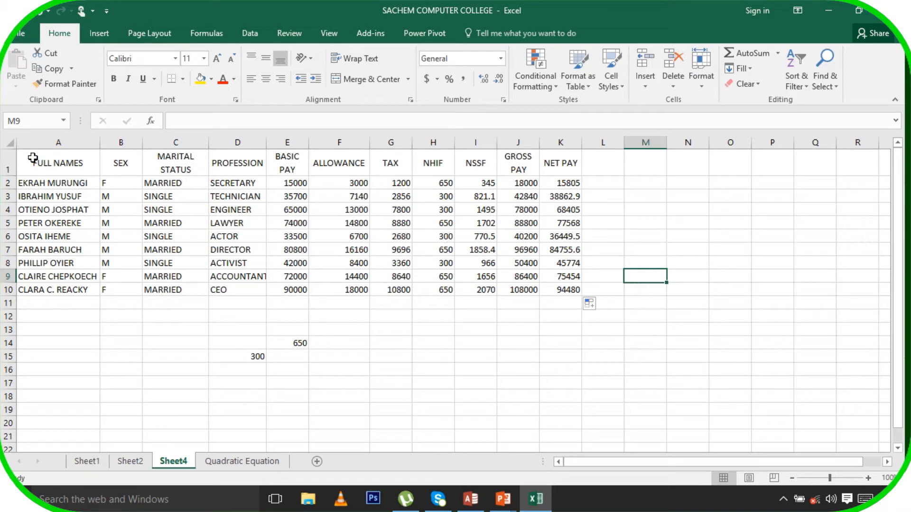
Copy the Sheet4 payroll table into a new Sheet3 and select the pasted data
{"action": "left_click_drag", "start_coordinate": [32, 158], "coordinate": [575, 293]}
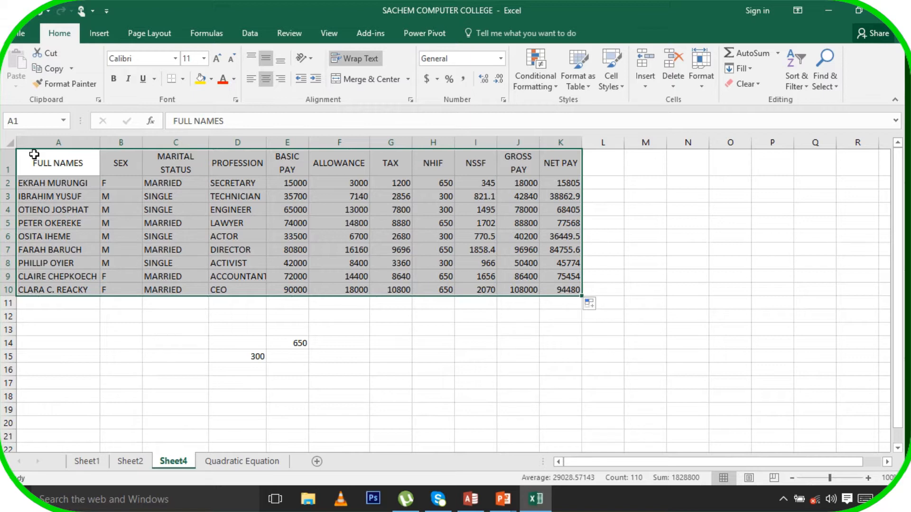
{"action": "left_click_drag", "start_coordinate": [41, 161], "coordinate": [600, 366]}
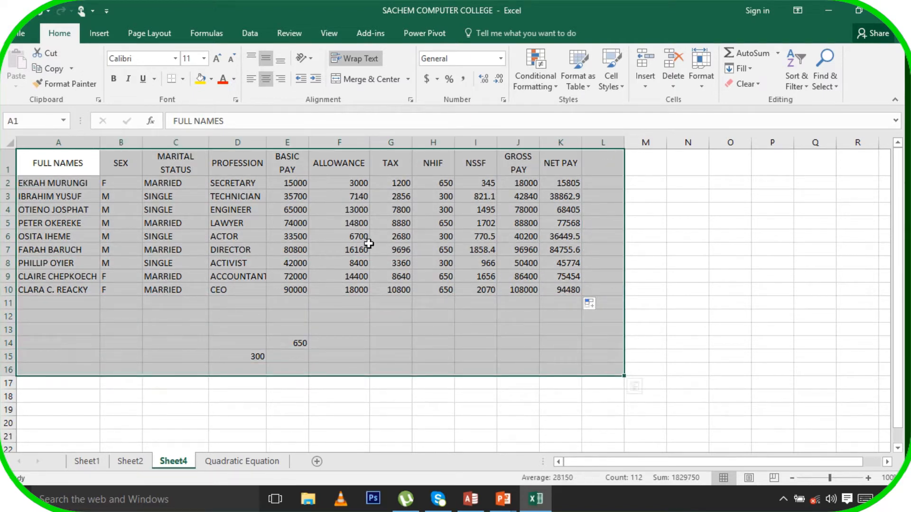
{"action": "right_click", "coordinate": [351, 226]}
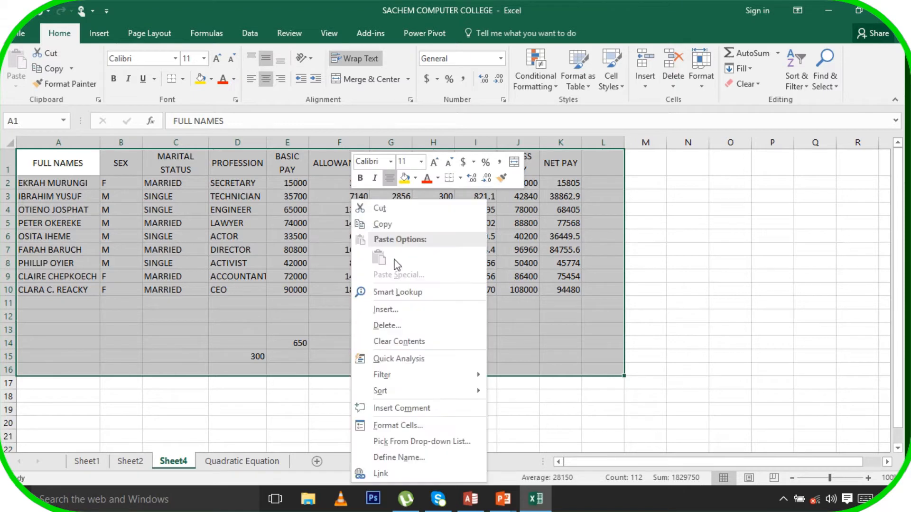
{"action": "left_click", "coordinate": [381, 225]}
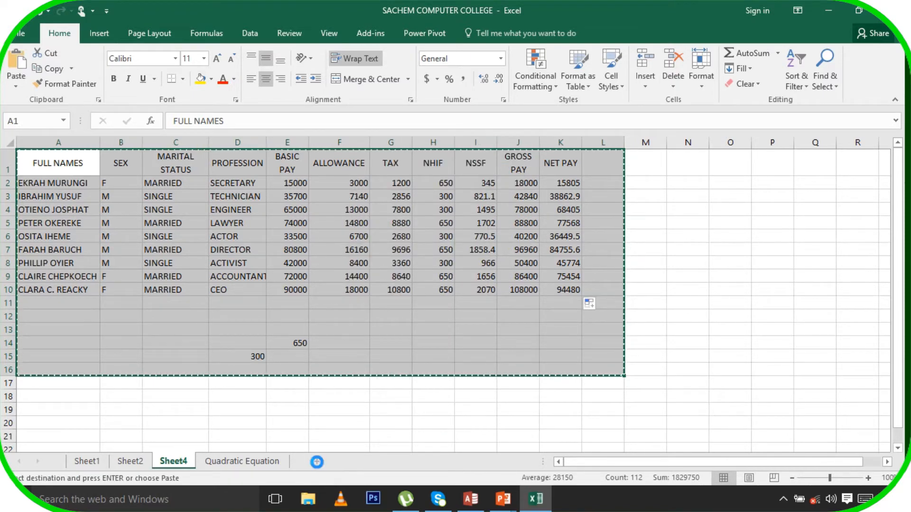
{"action": "left_click", "coordinate": [317, 463]}
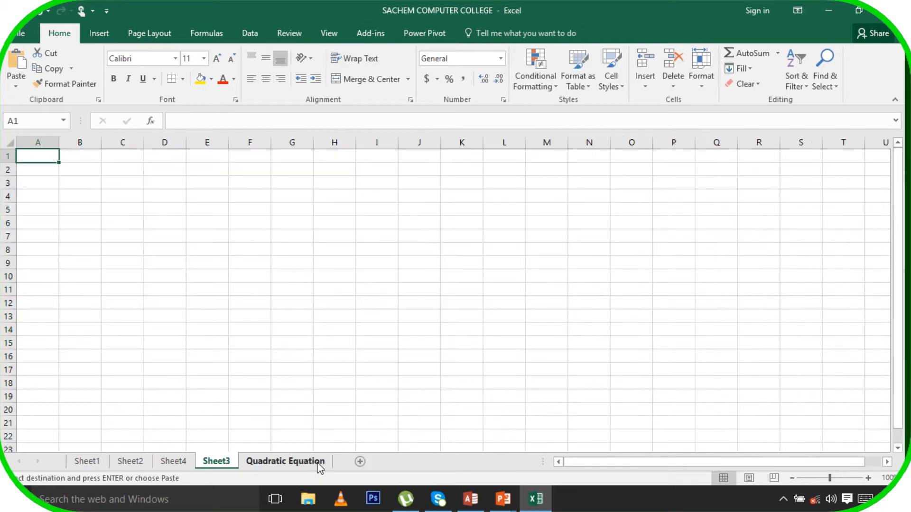
{"action": "left_click", "coordinate": [17, 78]}
{"action": "left_click", "coordinate": [585, 246]}
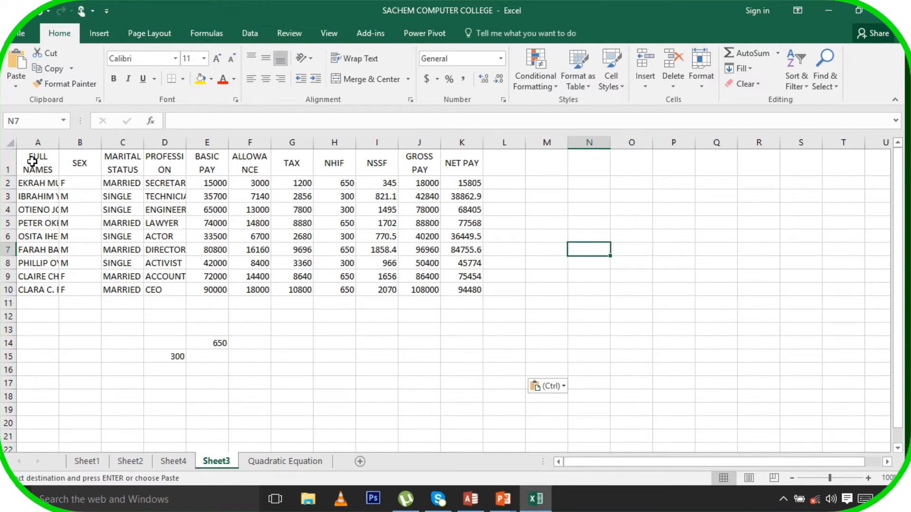
{"action": "left_click_drag", "start_coordinate": [32, 162], "coordinate": [480, 292]}
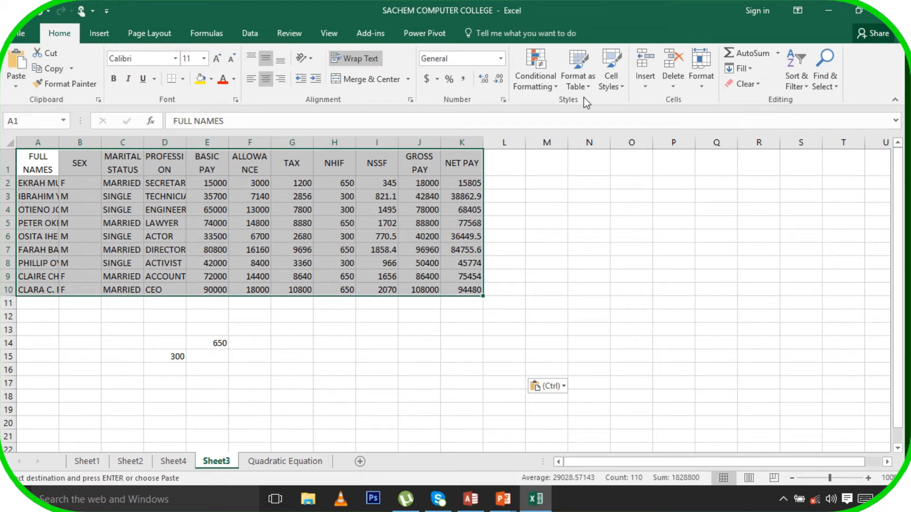
Format the pasted payroll data as a table with a green style and headers
{"action": "left_click", "coordinate": [576, 62]}
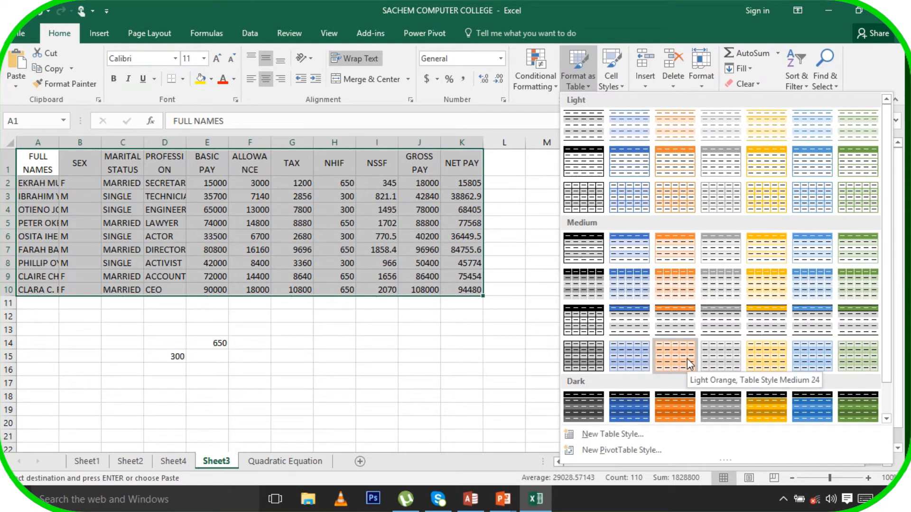
{"action": "left_click", "coordinate": [844, 196]}
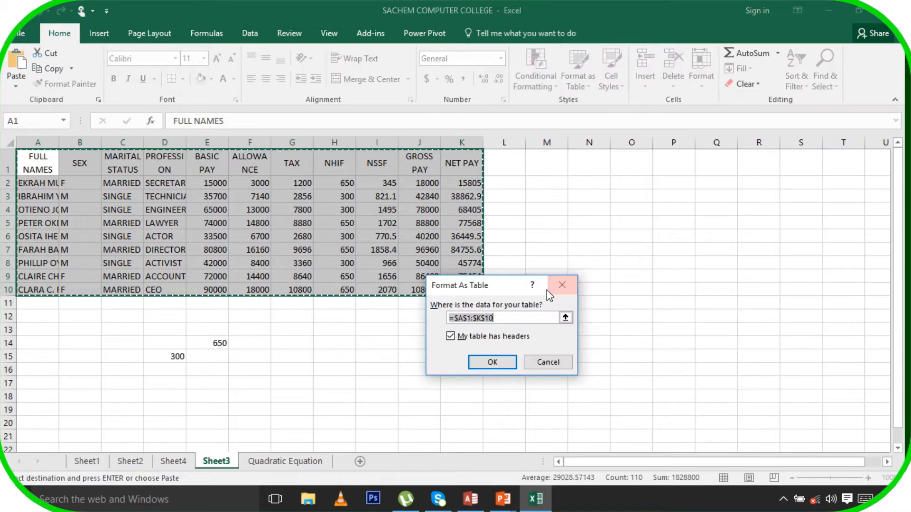
{"action": "left_click", "coordinate": [505, 365]}
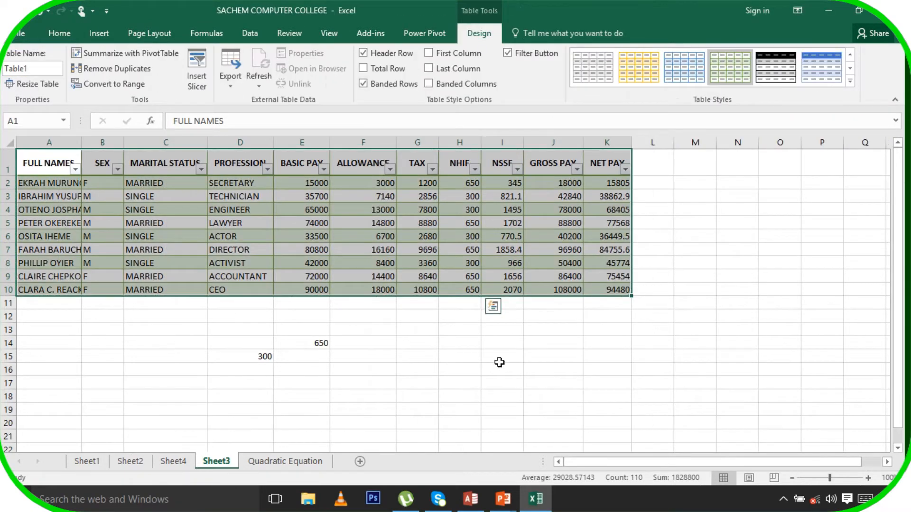
{"action": "left_click", "coordinate": [499, 363]}
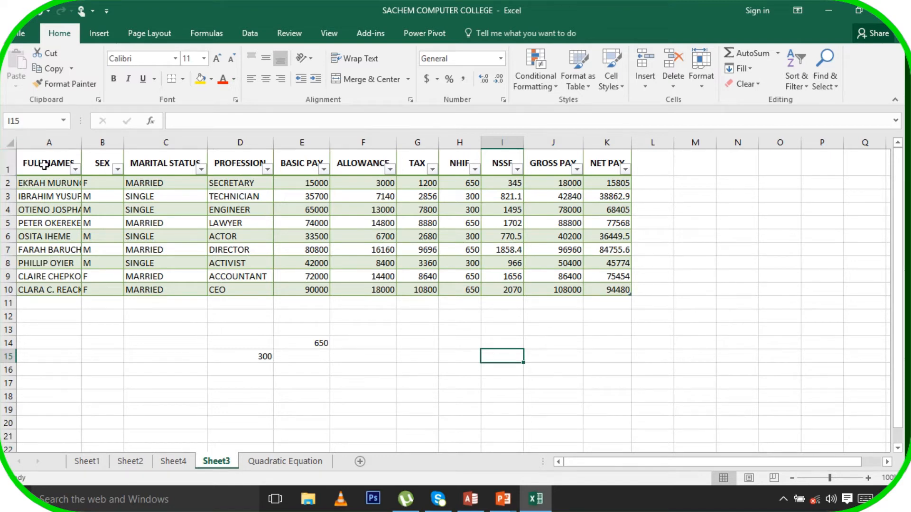
Change the table's style to White, Table Style Medium 15
{"action": "left_click_drag", "start_coordinate": [44, 165], "coordinate": [636, 298]}
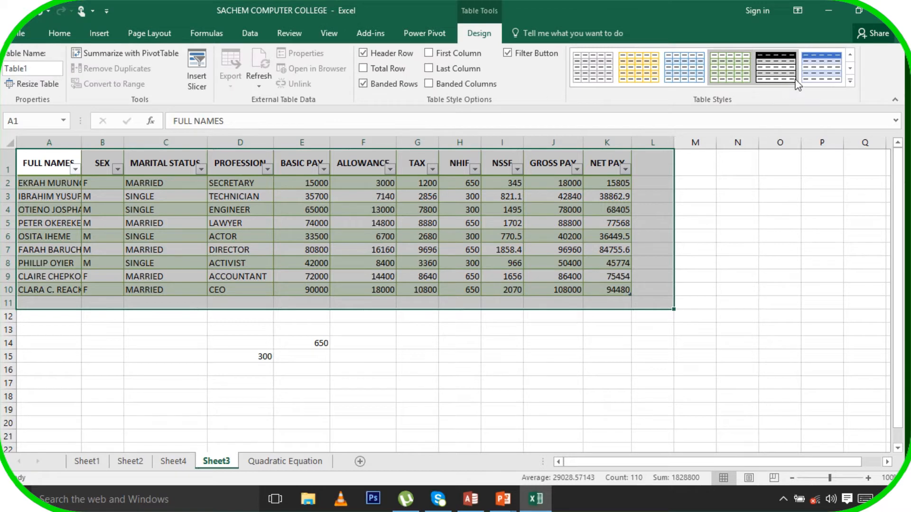
{"action": "left_click", "coordinate": [850, 82]}
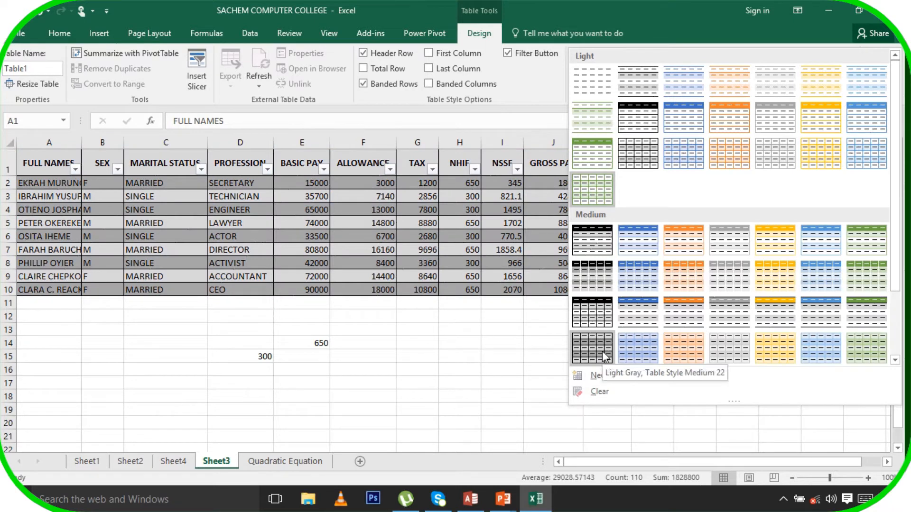
{"action": "left_click", "coordinate": [592, 317]}
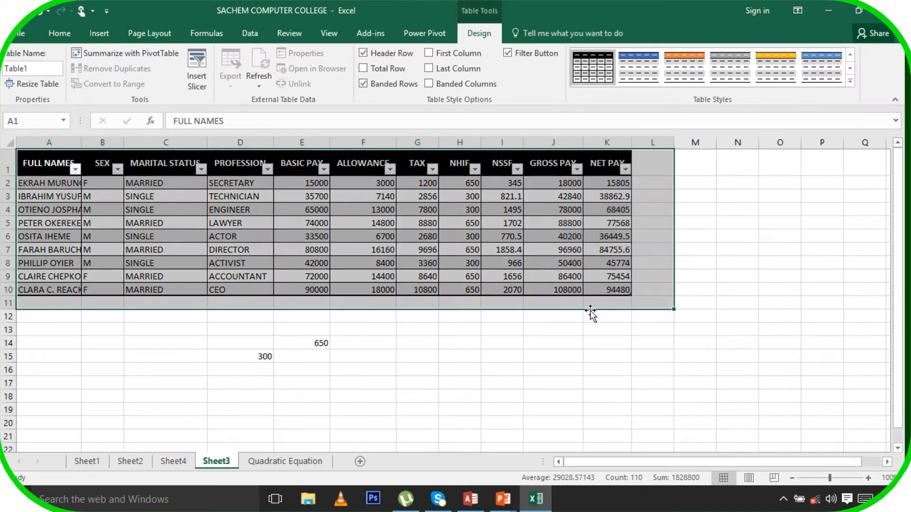
{"action": "left_click", "coordinate": [517, 343]}
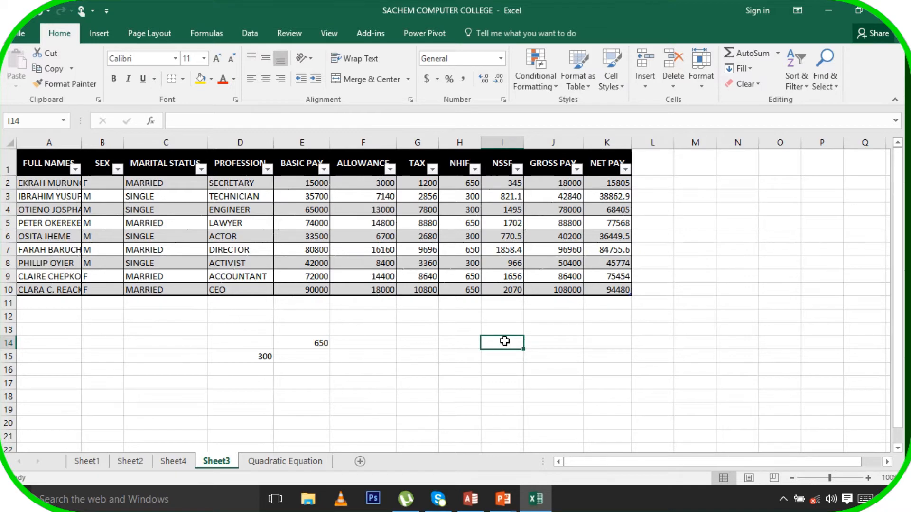
Add a blank Sheet5, then paste the Sheet4 payroll table into a new Sheet6
{"action": "left_click", "coordinate": [361, 462]}
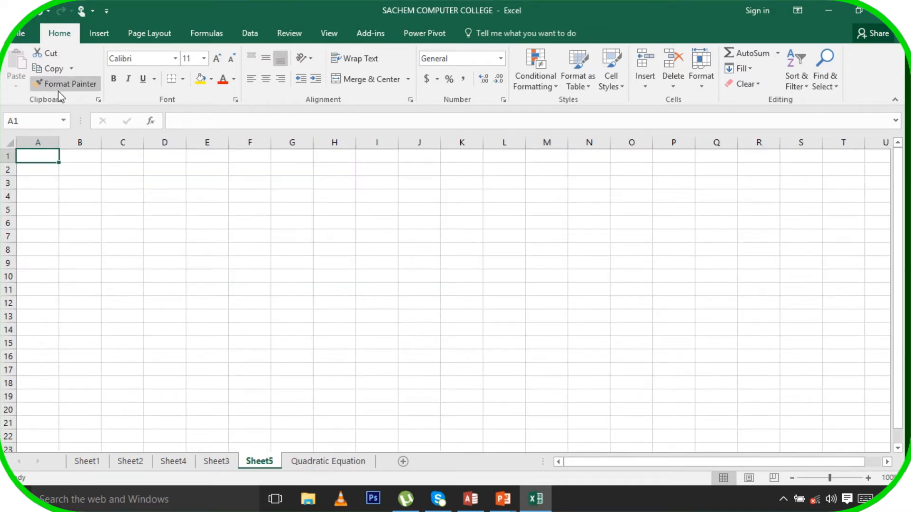
{"action": "left_click", "coordinate": [216, 463]}
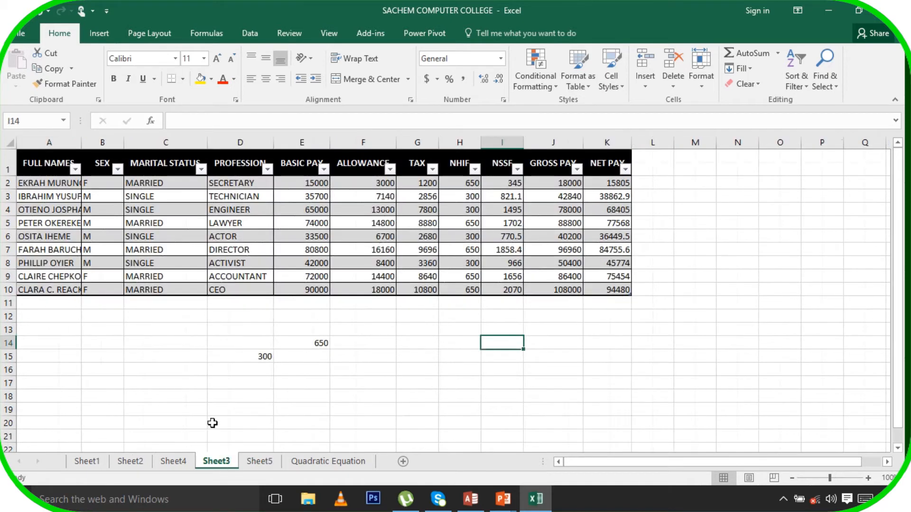
{"action": "left_click", "coordinate": [185, 465]}
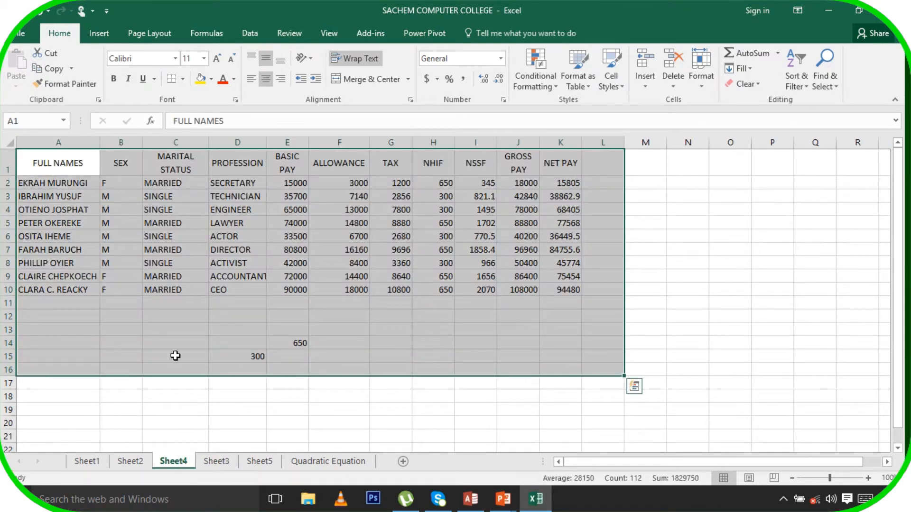
{"action": "left_click", "coordinate": [49, 68]}
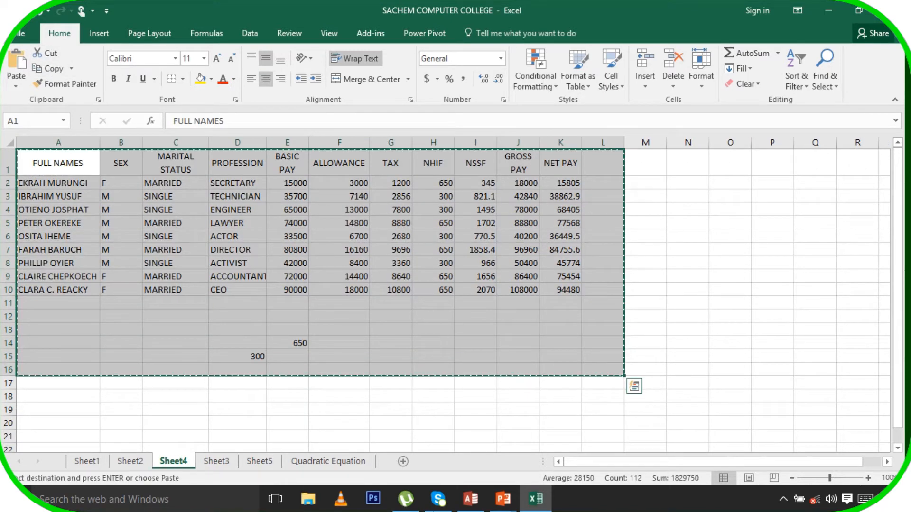
{"action": "left_click", "coordinate": [403, 461]}
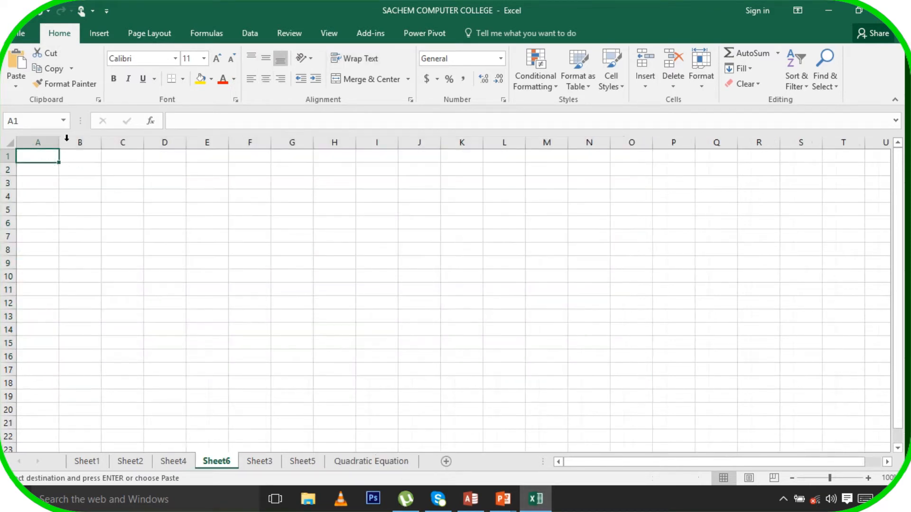
{"action": "left_click", "coordinate": [13, 76]}
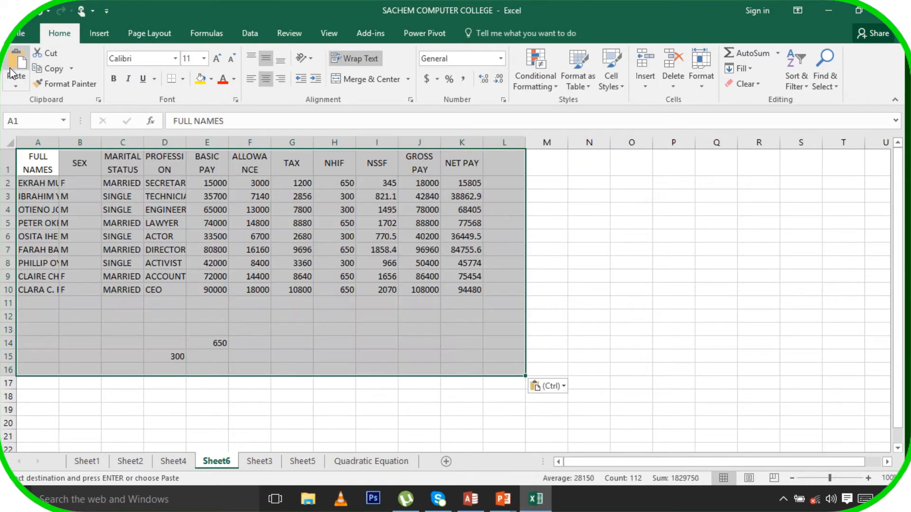
{"action": "left_click", "coordinate": [590, 304]}
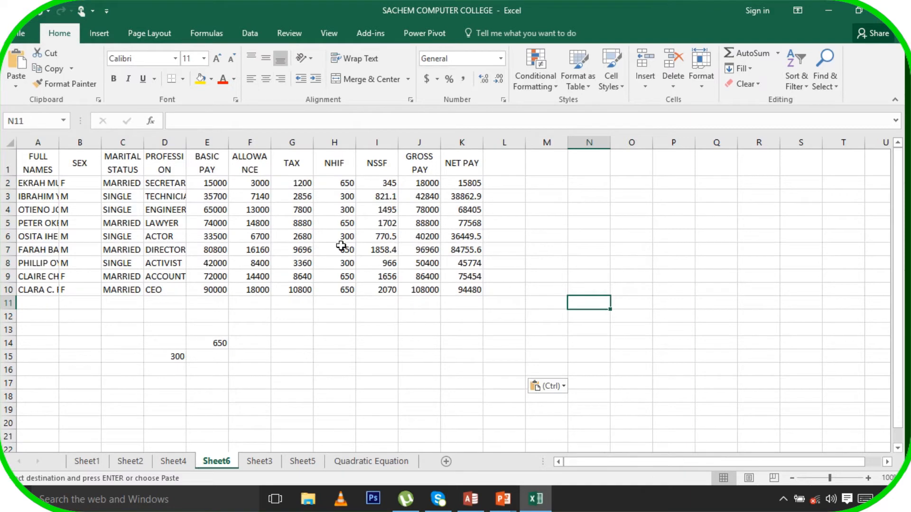
{"action": "left_click_drag", "start_coordinate": [27, 164], "coordinate": [471, 164]}
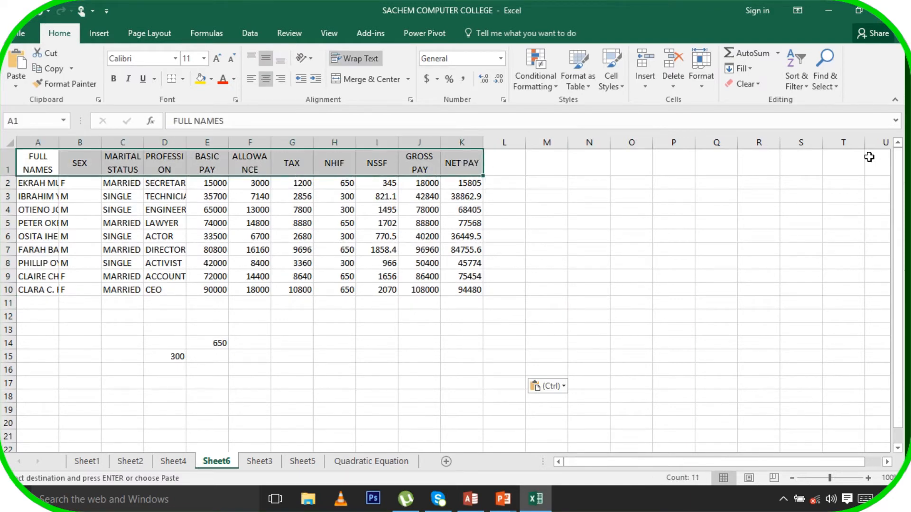
Rotate the Sheet6 headers FULL NAMES through NET PAY to 35 degrees
{"action": "left_click", "coordinate": [701, 78]}
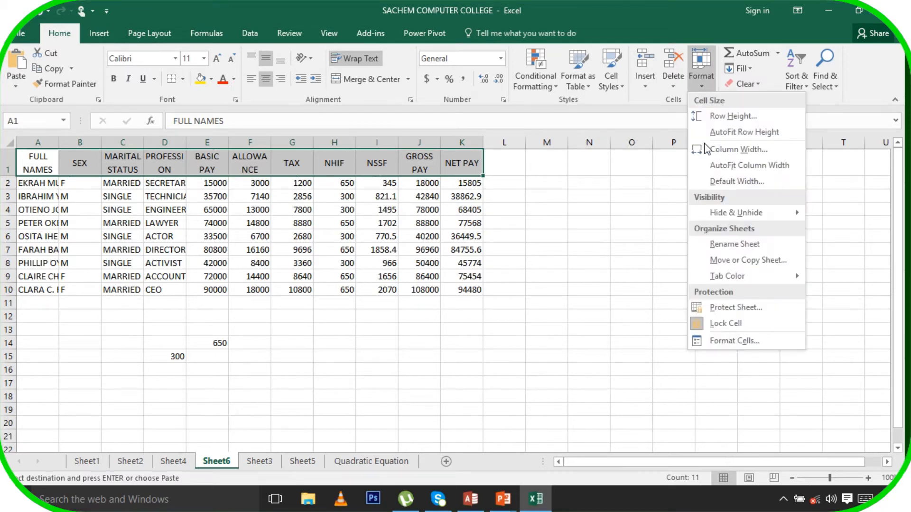
{"action": "left_click", "coordinate": [745, 342]}
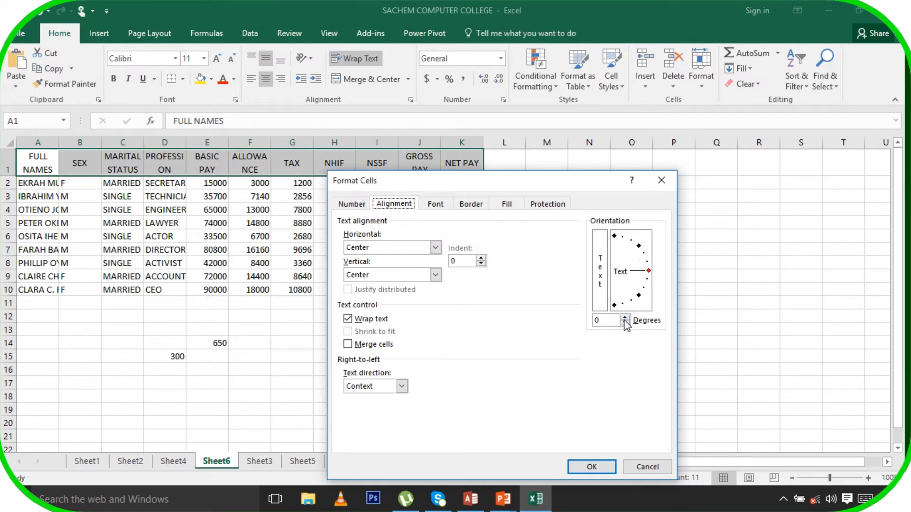
{"action": "left_click_drag", "start_coordinate": [625, 321], "coordinate": [625, 323]}
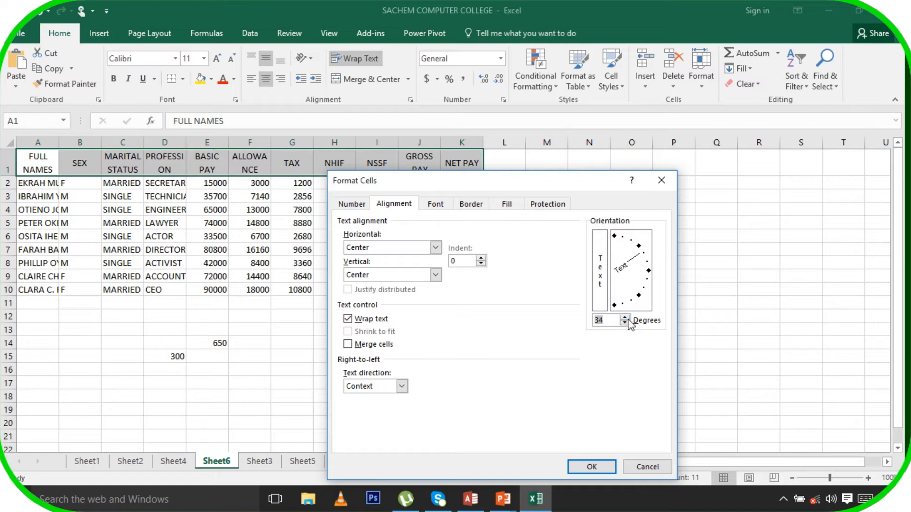
{"action": "left_click", "coordinate": [625, 317]}
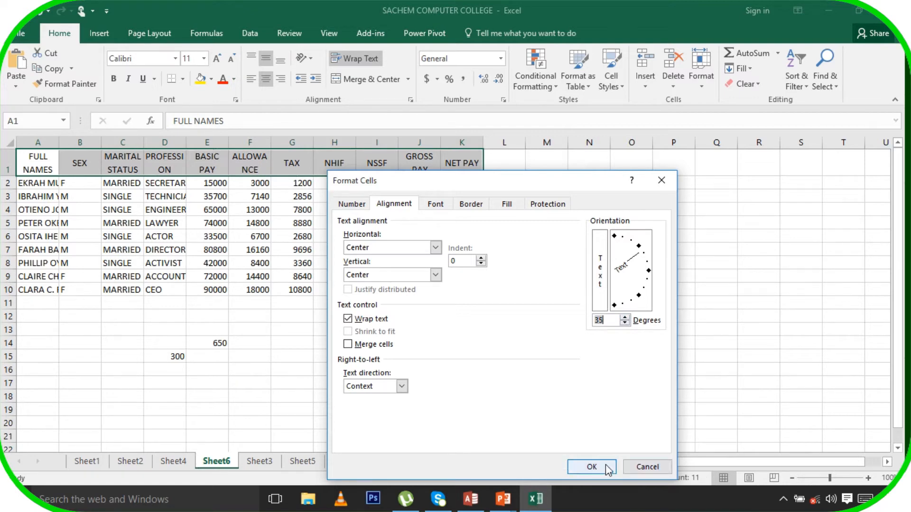
{"action": "left_click", "coordinate": [592, 467]}
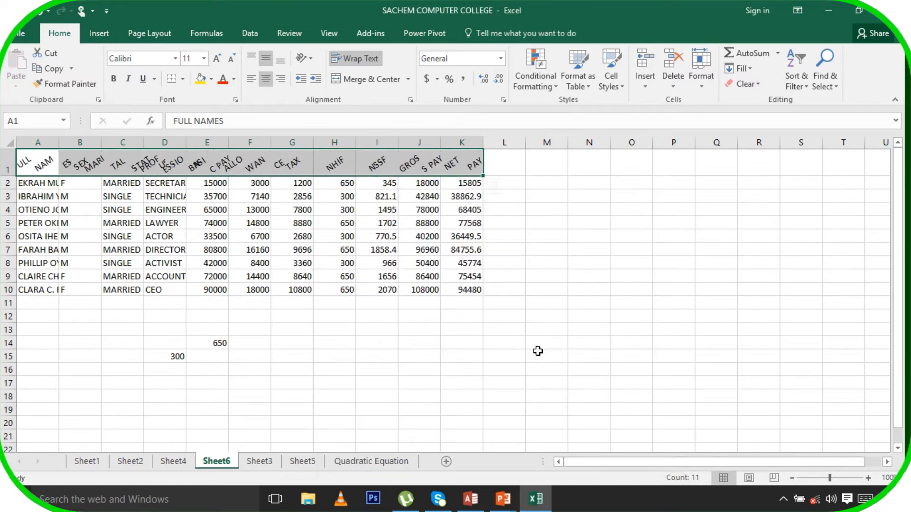
{"action": "left_click", "coordinate": [540, 355]}
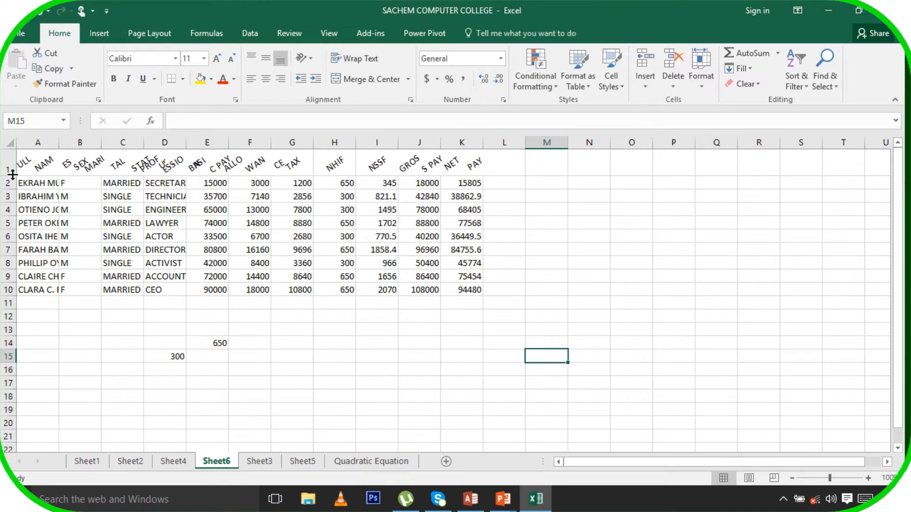
Heighten row 1 and widen the PROFESSION column to show entries like TECHNICIAN
{"action": "left_click_drag", "start_coordinate": [12, 175], "coordinate": [14, 191]}
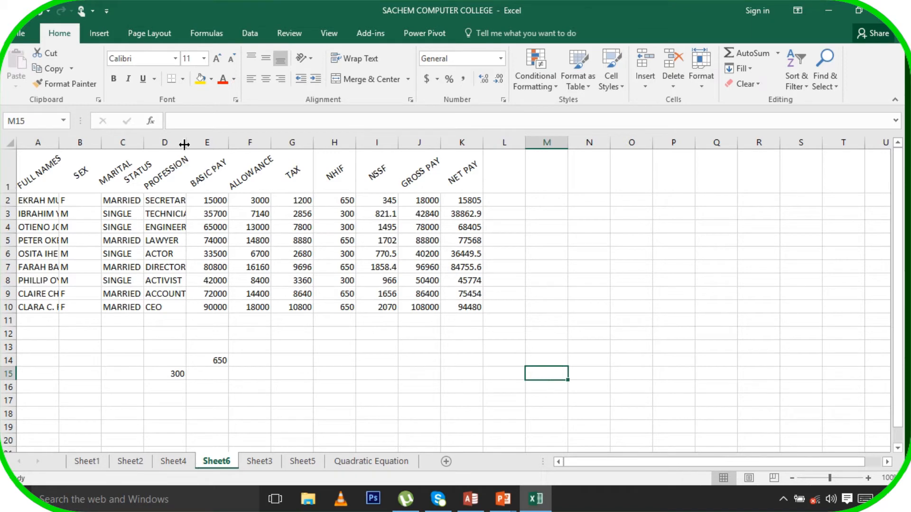
{"action": "left_click_drag", "start_coordinate": [184, 144], "coordinate": [197, 144]}
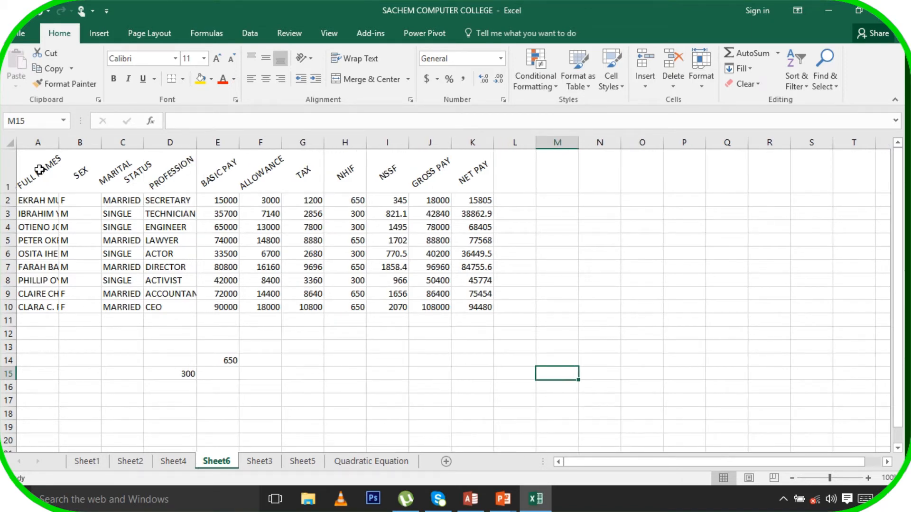
{"action": "left_click_drag", "start_coordinate": [39, 170], "coordinate": [491, 317]}
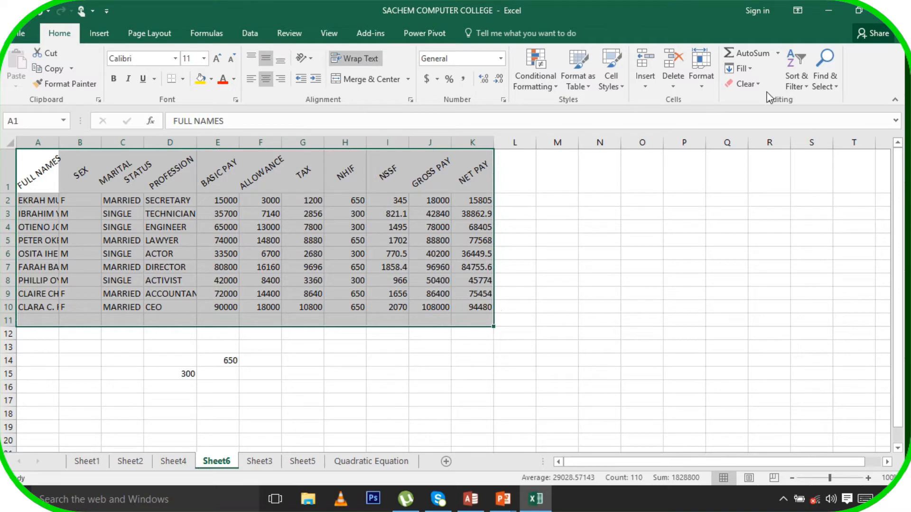
Open Format Cells for the Sheet6 table range at the Border settings
{"action": "left_click", "coordinate": [703, 86]}
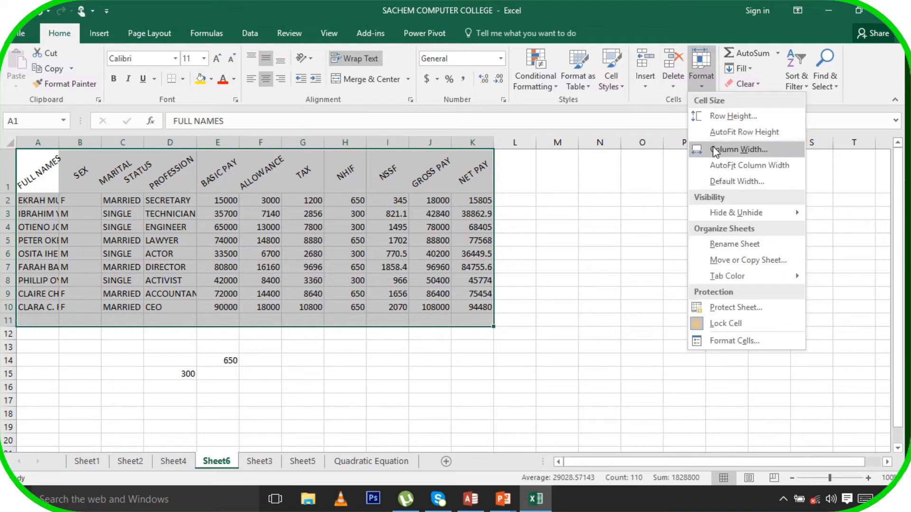
{"action": "left_click", "coordinate": [729, 341]}
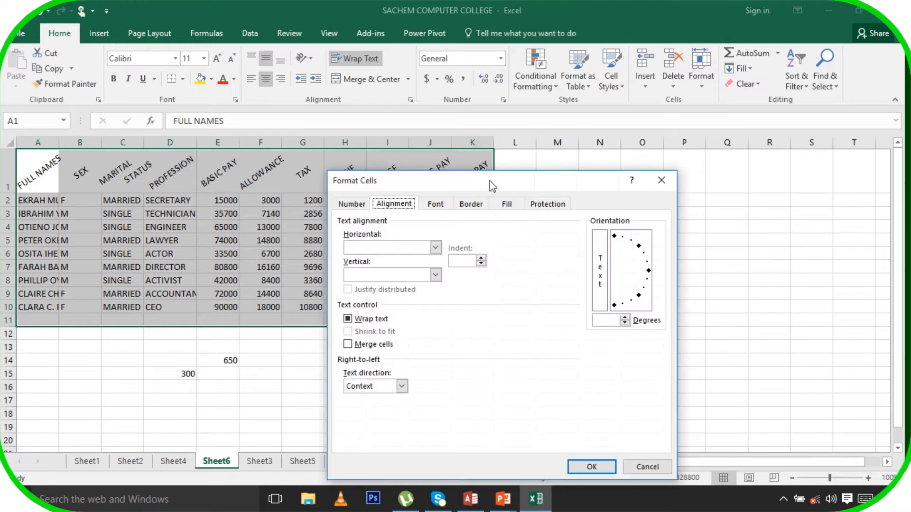
{"action": "left_click", "coordinate": [472, 204]}
{"action": "left_click", "coordinate": [510, 208]}
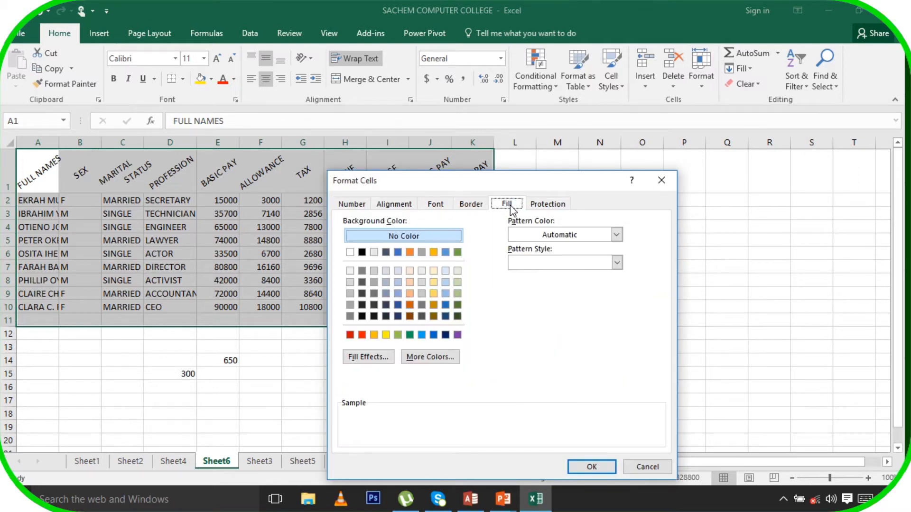
{"action": "left_click", "coordinate": [468, 207]}
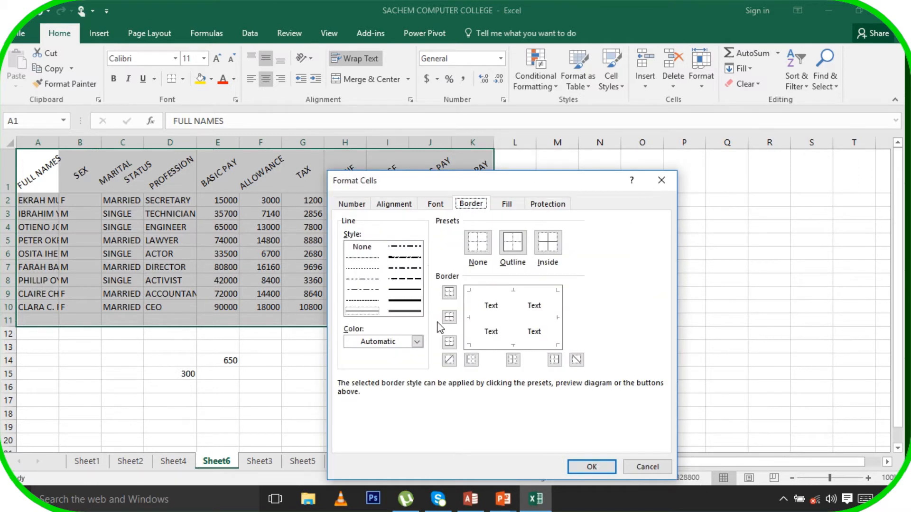
Add green dashed inside borders across the table
{"action": "left_click", "coordinate": [412, 311]}
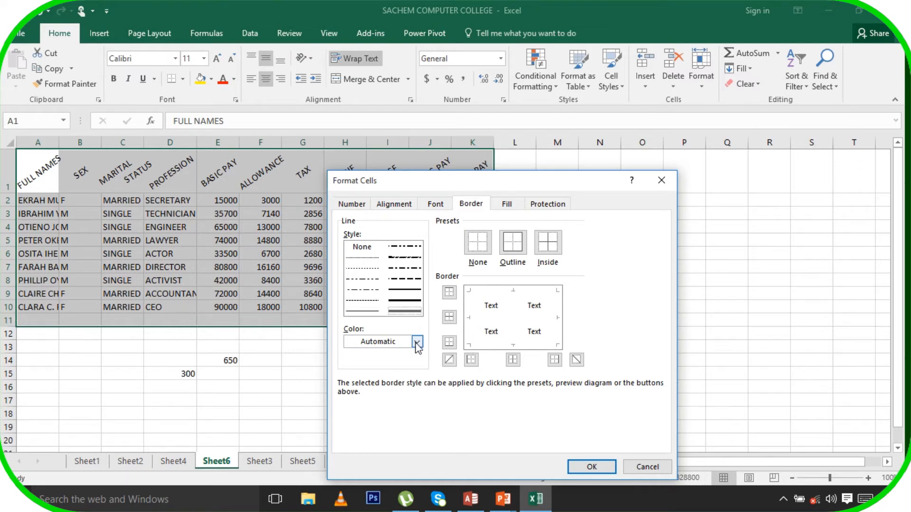
{"action": "left_click", "coordinate": [417, 342]}
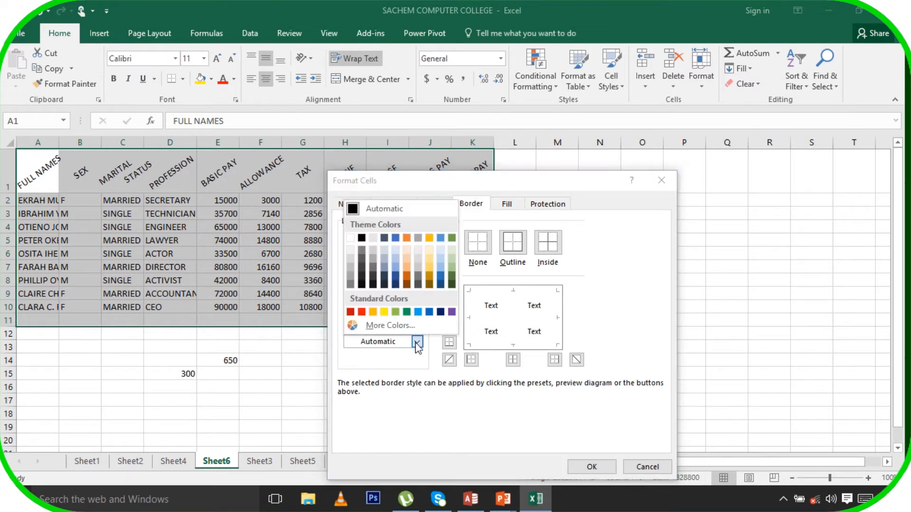
{"action": "left_click", "coordinate": [417, 312]}
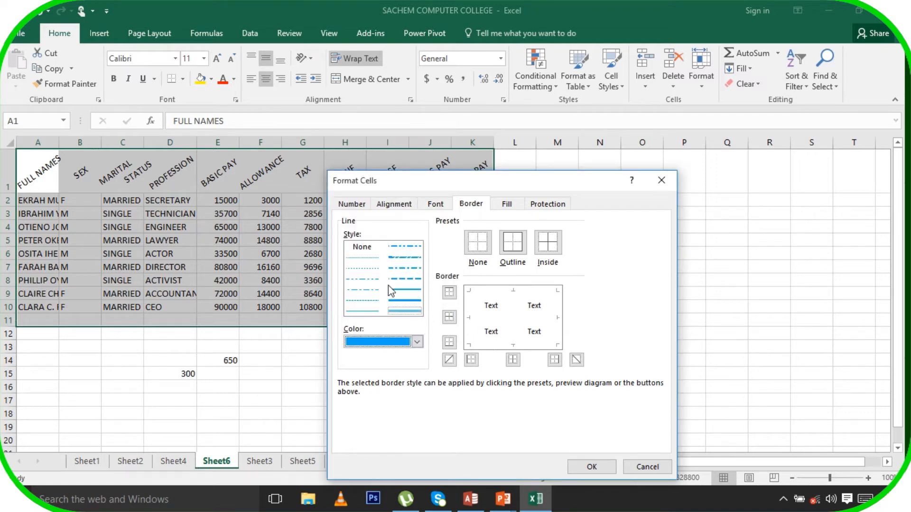
{"action": "left_click", "coordinate": [405, 280]}
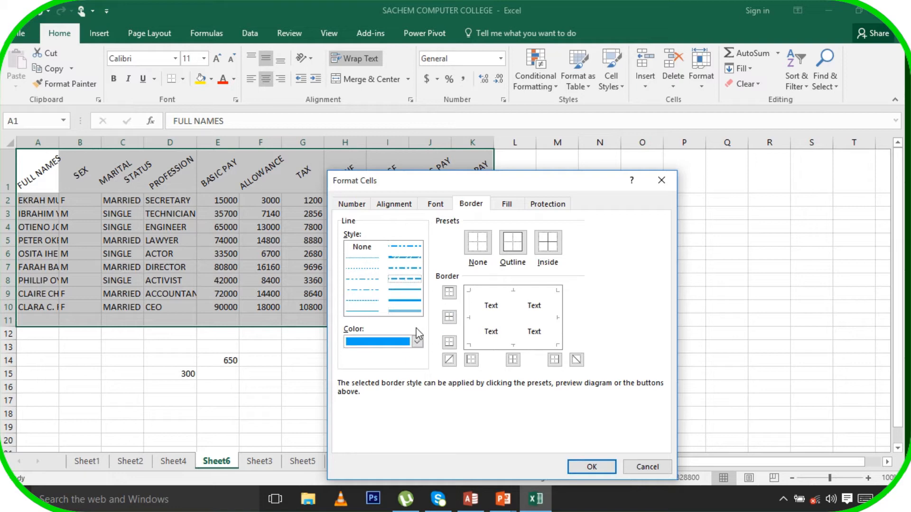
{"action": "left_click", "coordinate": [418, 342]}
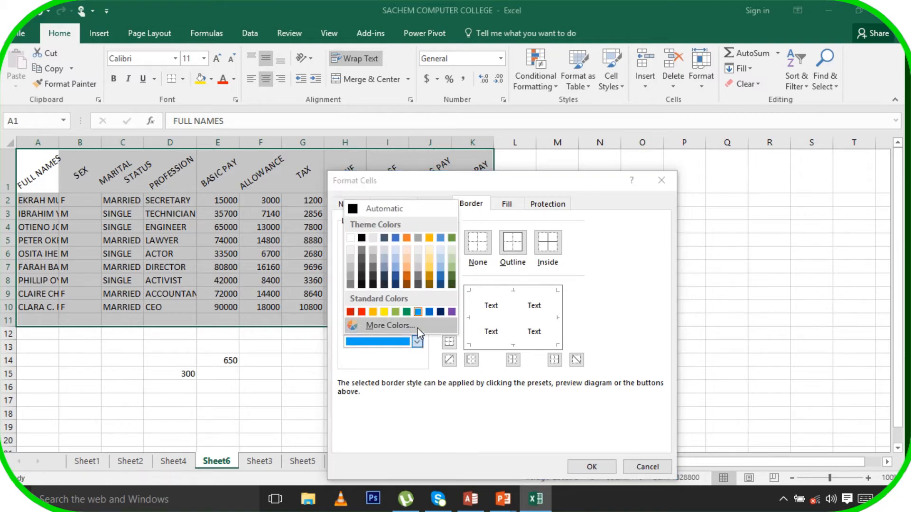
{"action": "left_click", "coordinate": [379, 326]}
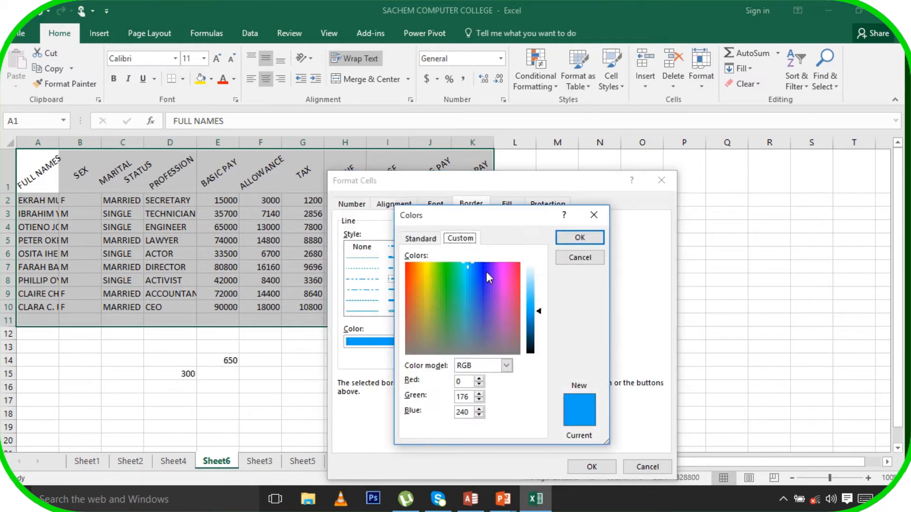
{"action": "left_click", "coordinate": [447, 268]}
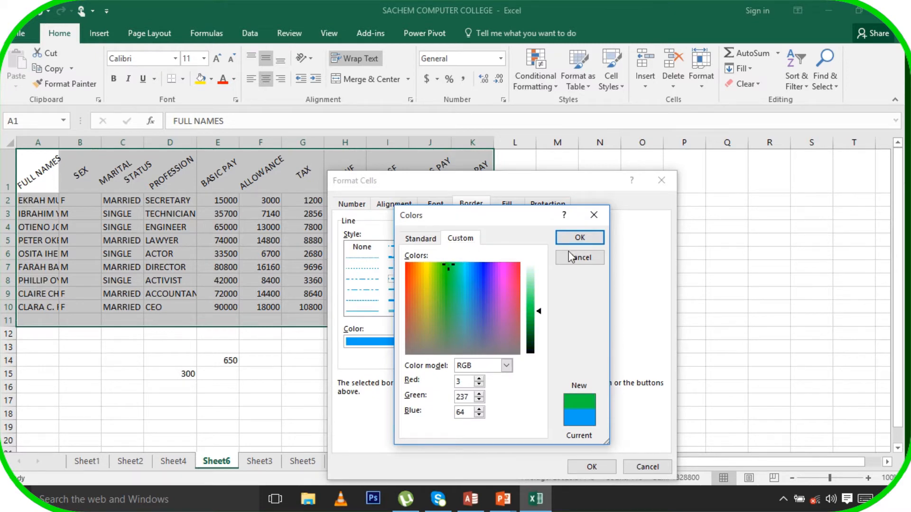
{"action": "left_click", "coordinate": [588, 238]}
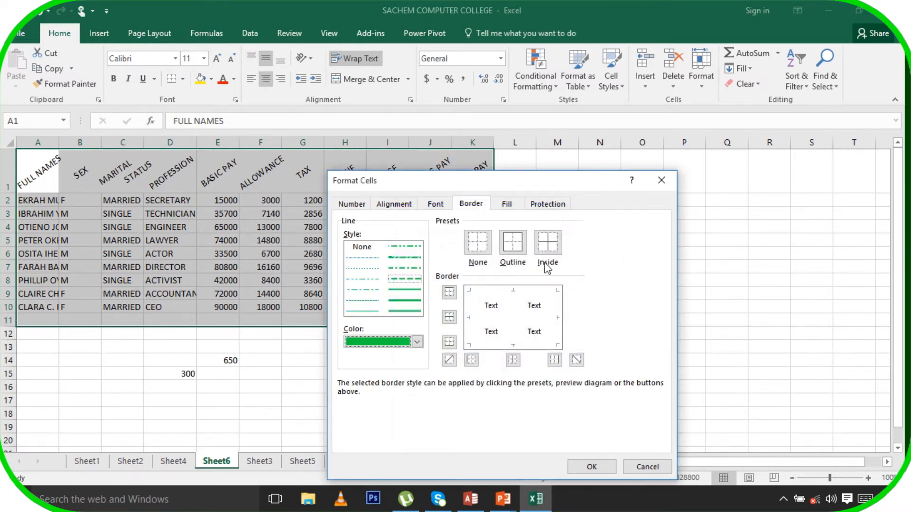
{"action": "left_click", "coordinate": [549, 241]}
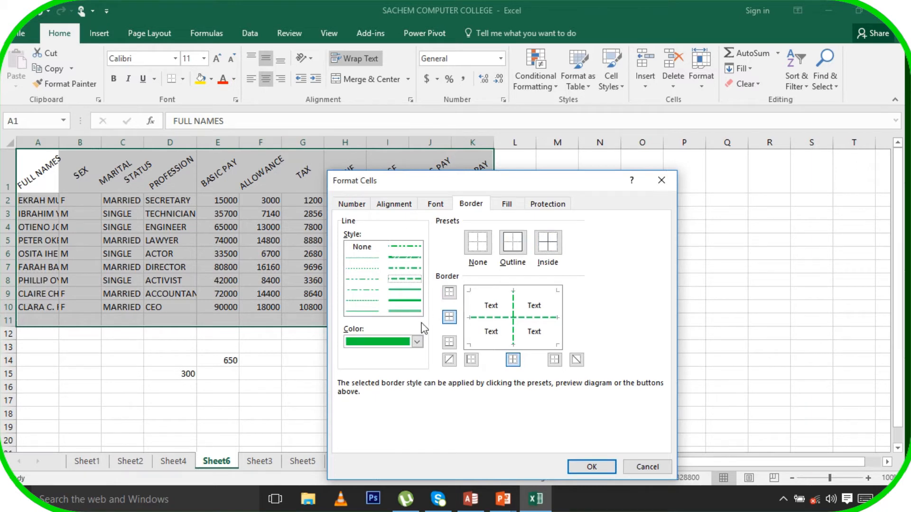
Add a light-blue double outline border around the table
{"action": "left_click", "coordinate": [406, 312]}
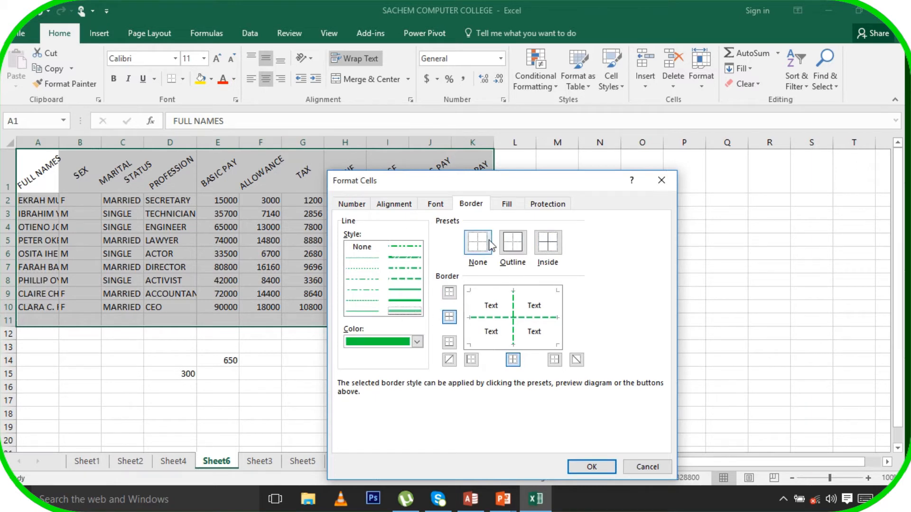
{"action": "left_click", "coordinate": [513, 242]}
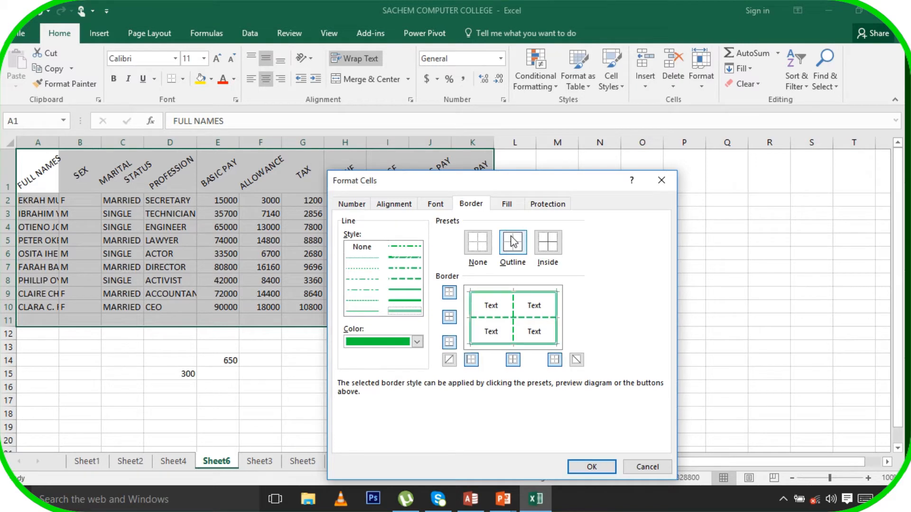
{"action": "left_click", "coordinate": [417, 341]}
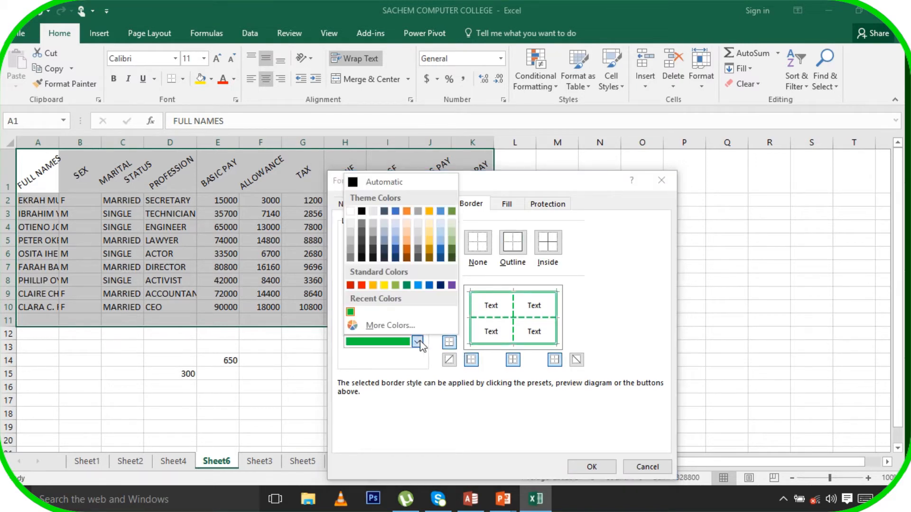
{"action": "left_click", "coordinate": [419, 286]}
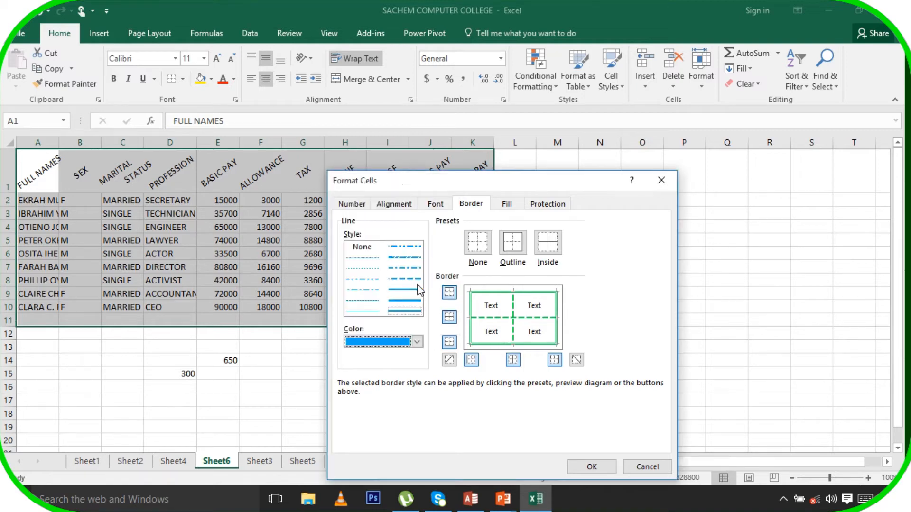
{"action": "left_click", "coordinate": [521, 245]}
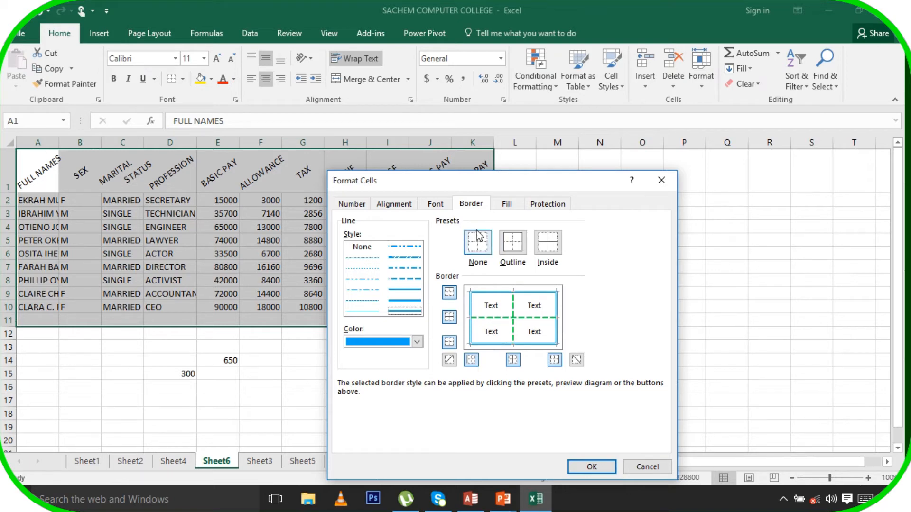
{"action": "left_click", "coordinate": [507, 204]}
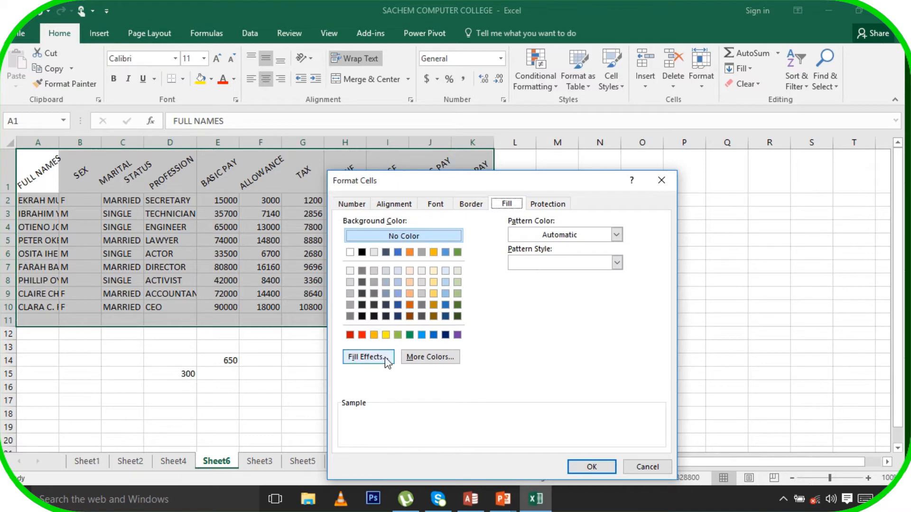
Fill the table with a purple-yellow-purple gradient (Color 1 purple, Color 2 yellow) and apply
{"action": "left_click", "coordinate": [367, 357]}
{"action": "left_click", "coordinate": [544, 269]}
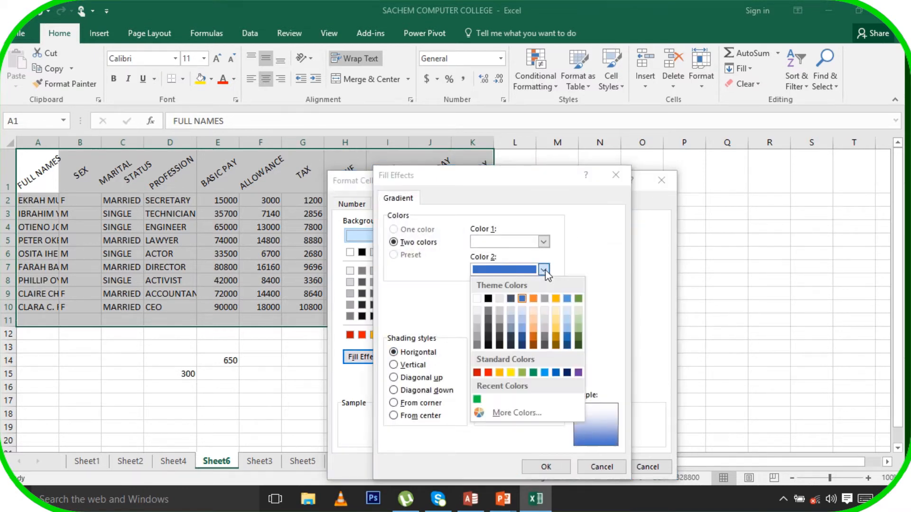
{"action": "left_click", "coordinate": [511, 372]}
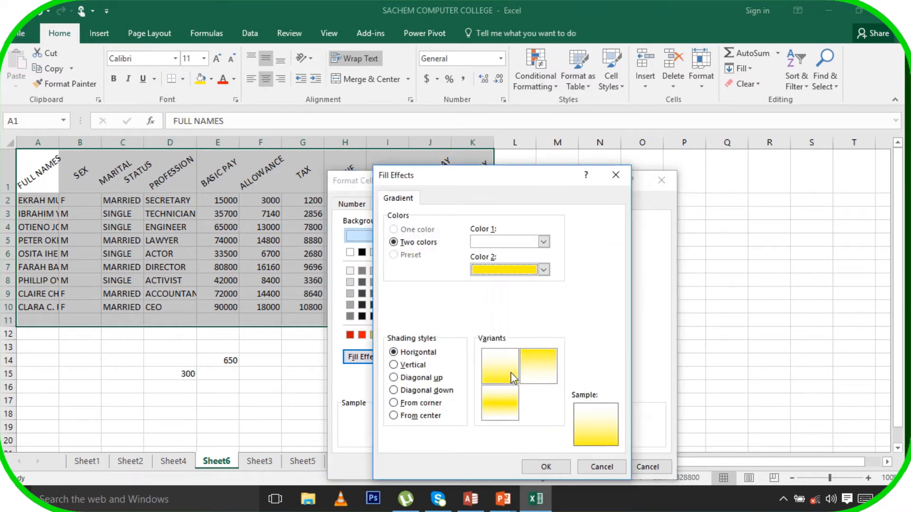
{"action": "left_click", "coordinate": [544, 242]}
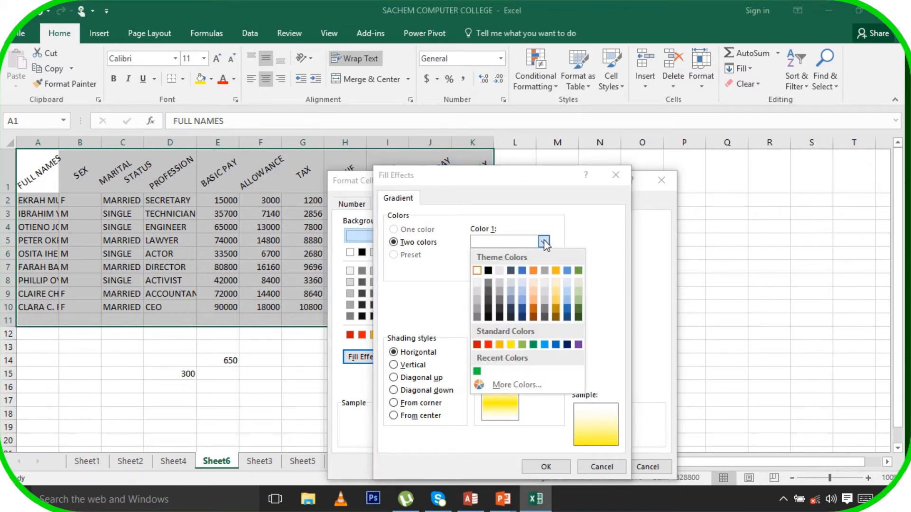
{"action": "left_click", "coordinate": [540, 388]}
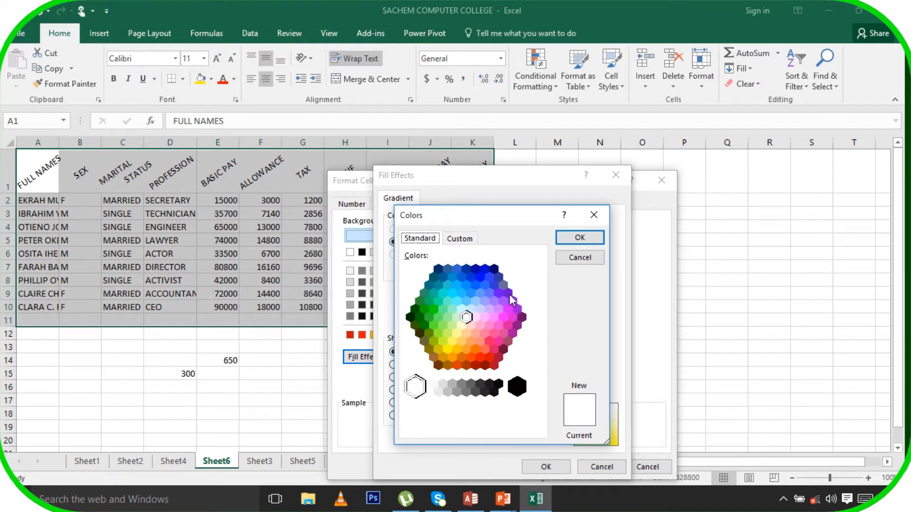
{"action": "left_click", "coordinate": [511, 298]}
{"action": "left_click", "coordinate": [580, 238]}
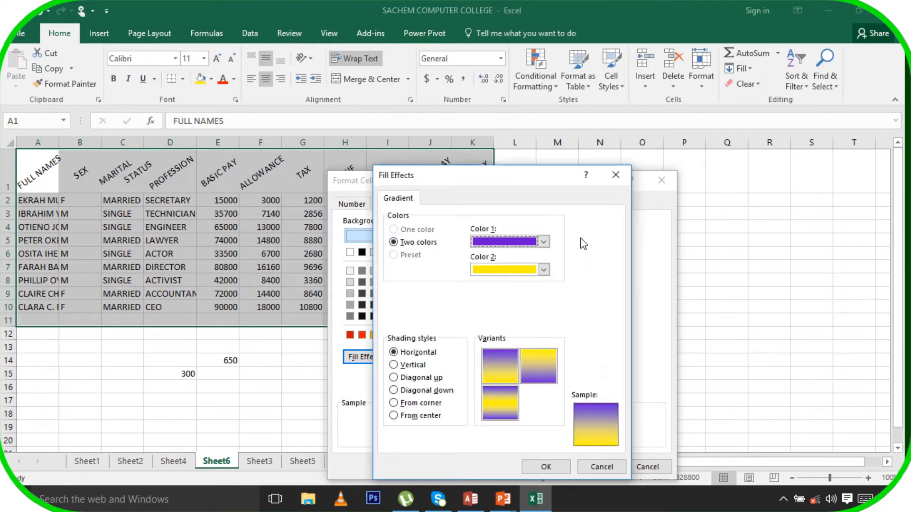
{"action": "left_click", "coordinate": [499, 407]}
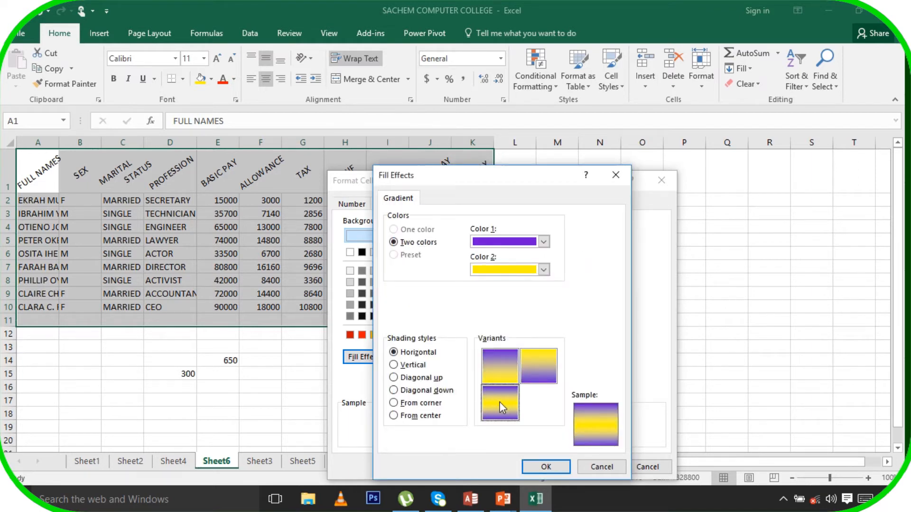
{"action": "left_click", "coordinate": [542, 469]}
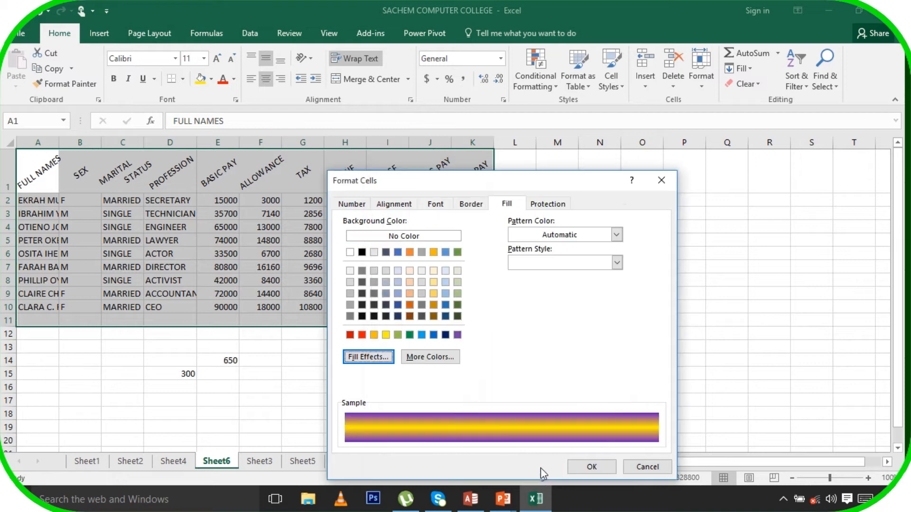
{"action": "left_click", "coordinate": [591, 466]}
{"action": "left_click", "coordinate": [646, 378]}
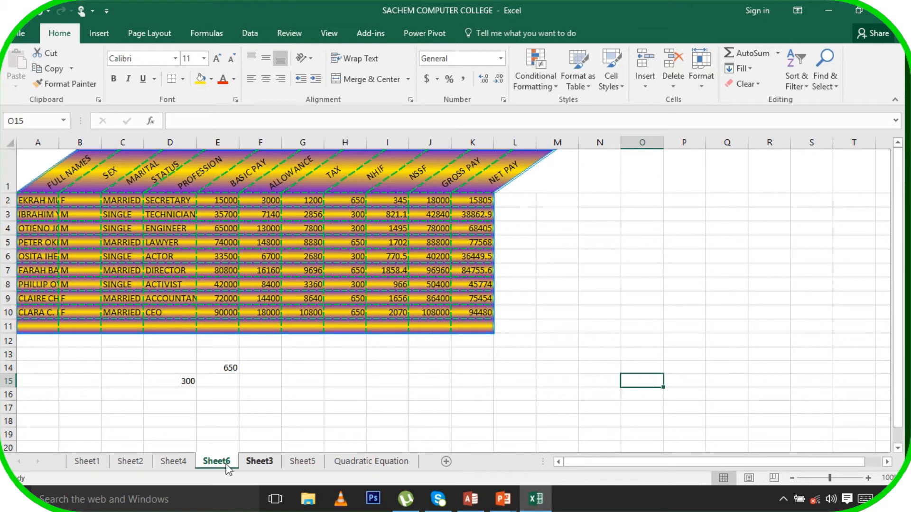
Copy the payroll table from Sheet4
{"action": "left_click", "coordinate": [138, 466]}
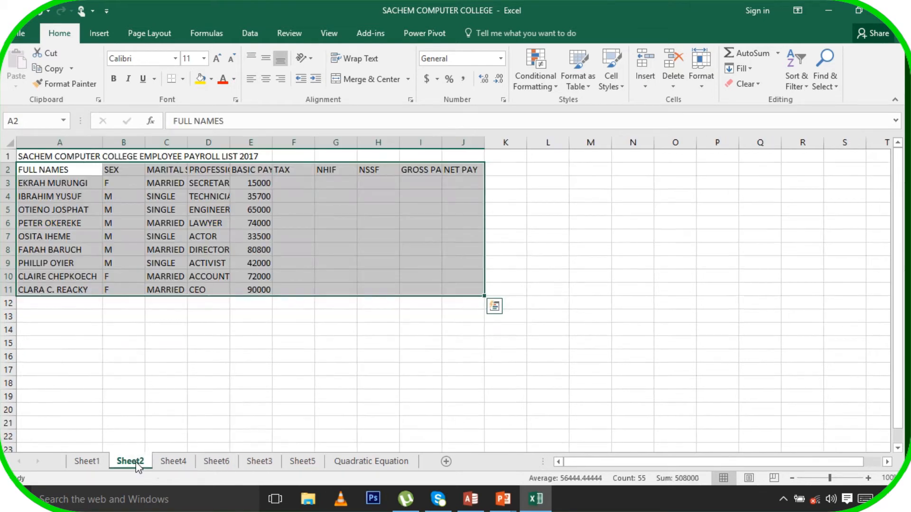
{"action": "left_click", "coordinate": [176, 464]}
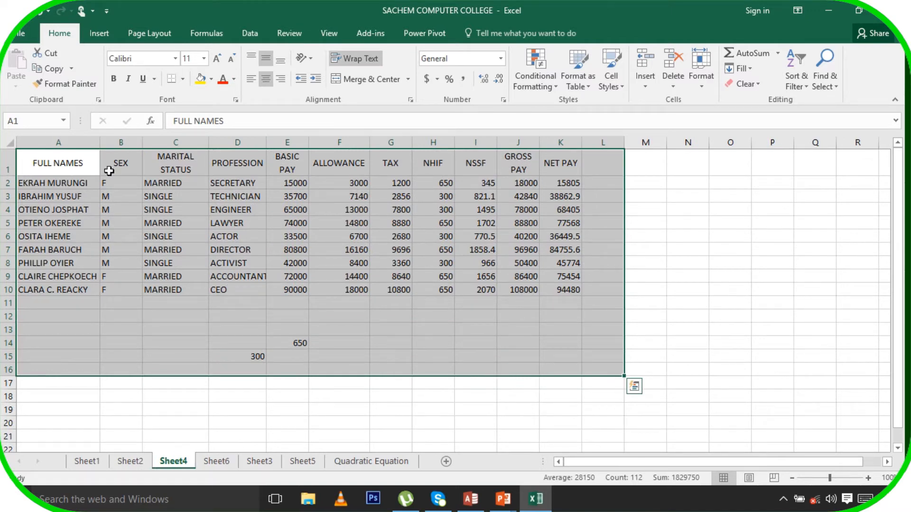
{"action": "right_click", "coordinate": [127, 181]}
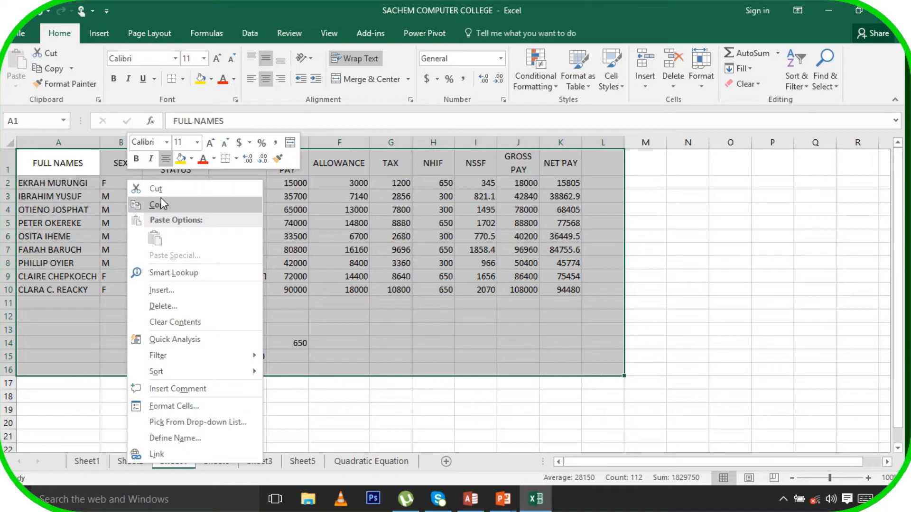
{"action": "left_click", "coordinate": [159, 205]}
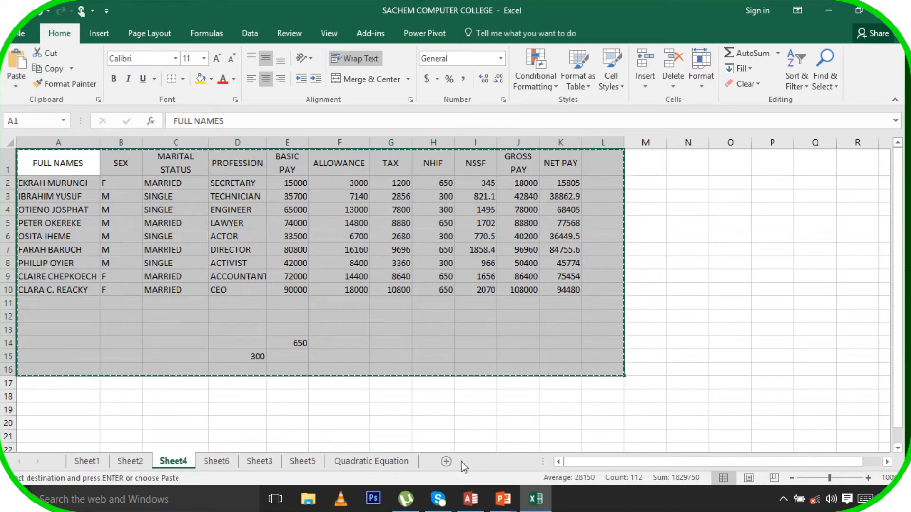
Paste the payroll table into A1 of a new Sheet7 and begin renaming its tab
{"action": "left_click", "coordinate": [444, 461]}
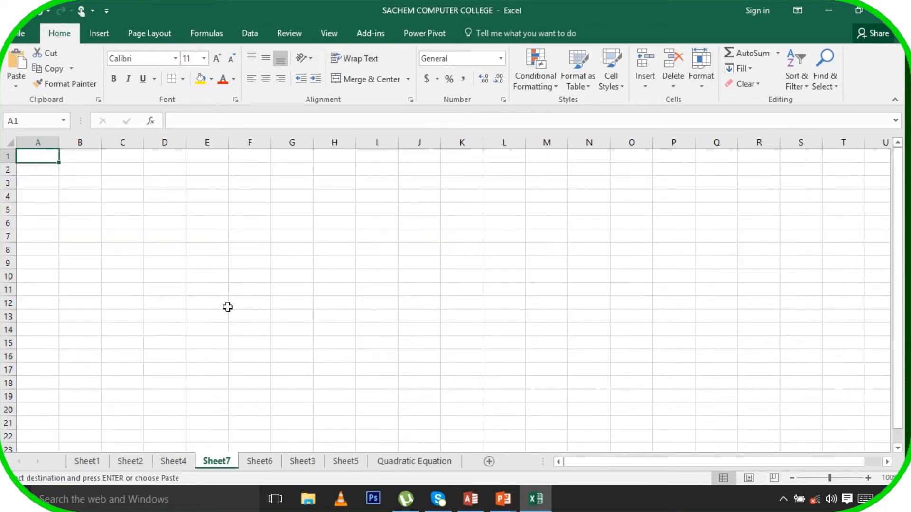
{"action": "right_click", "coordinate": [45, 161]}
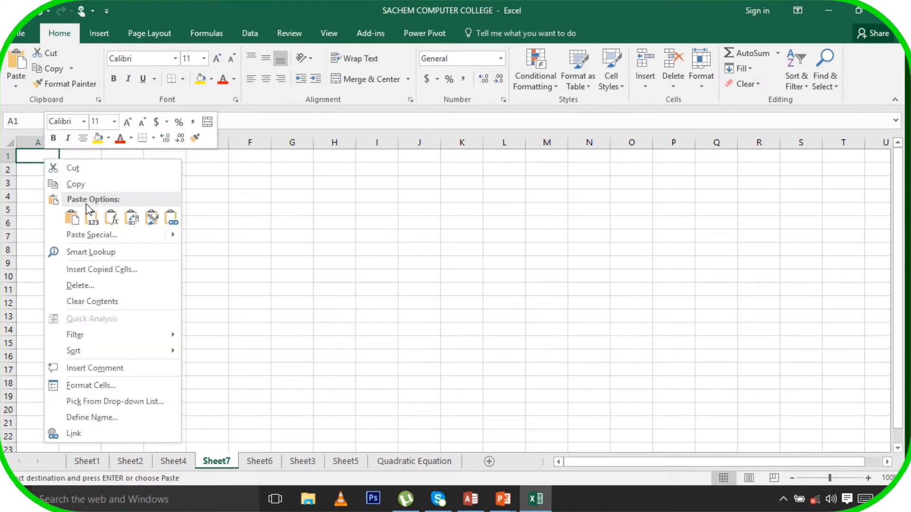
{"action": "left_click", "coordinate": [73, 220]}
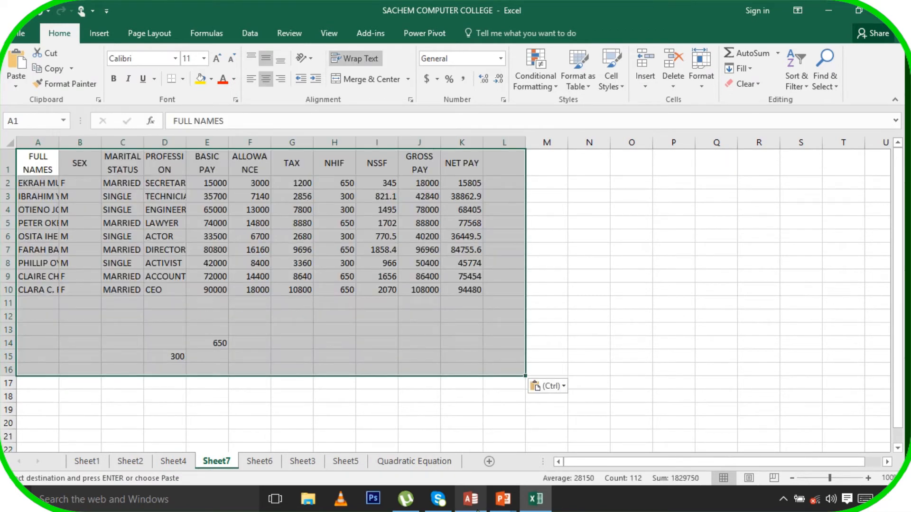
{"action": "right_click", "coordinate": [220, 463]}
{"action": "left_click", "coordinate": [254, 336]}
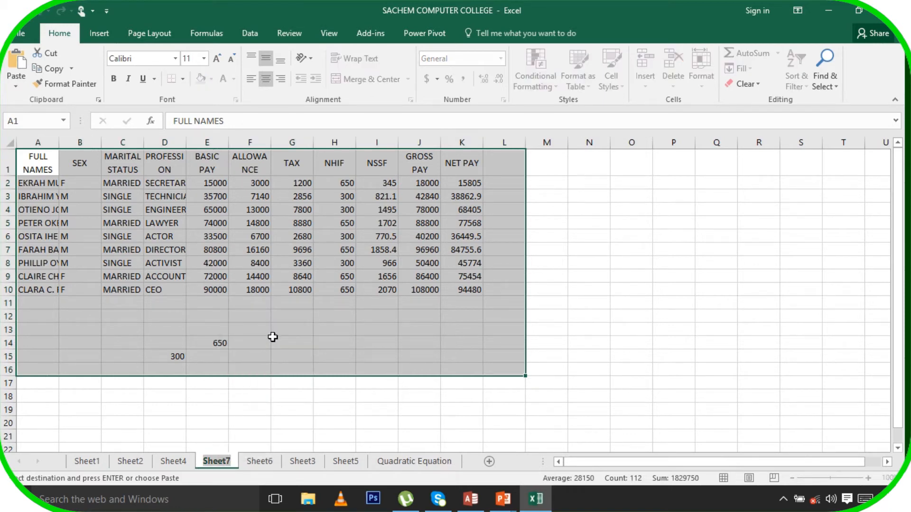
Finish naming the new sheet's tab PAYROLL INFO
{"action": "type", "text": "YROLL"}
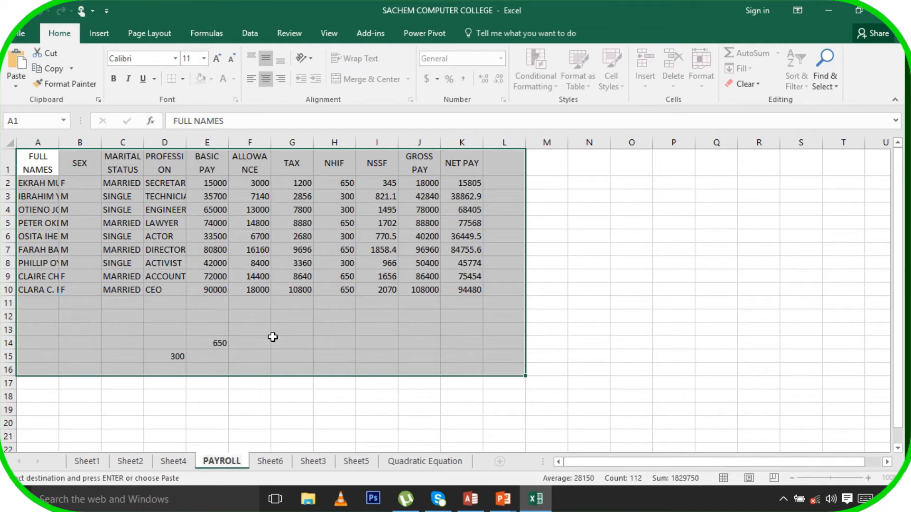
{"action": "type", "text": " INFO"}
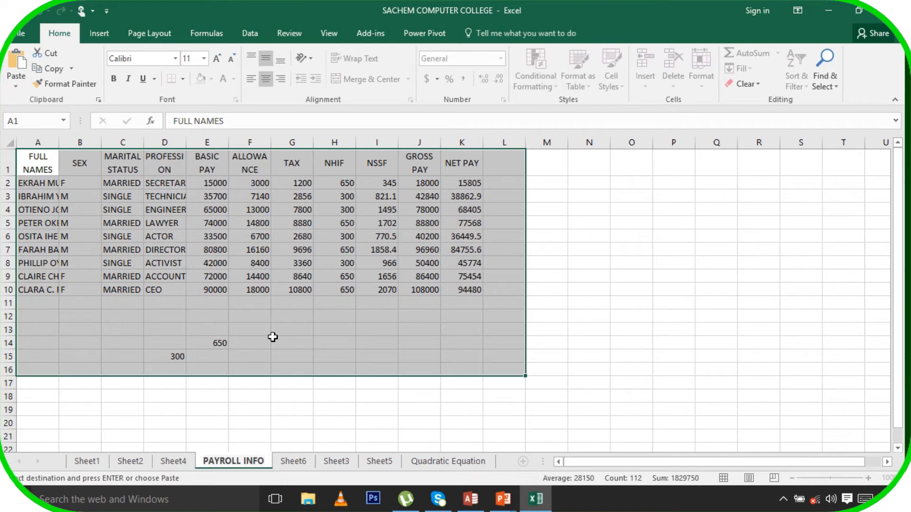
{"action": "left_click", "coordinate": [360, 413]}
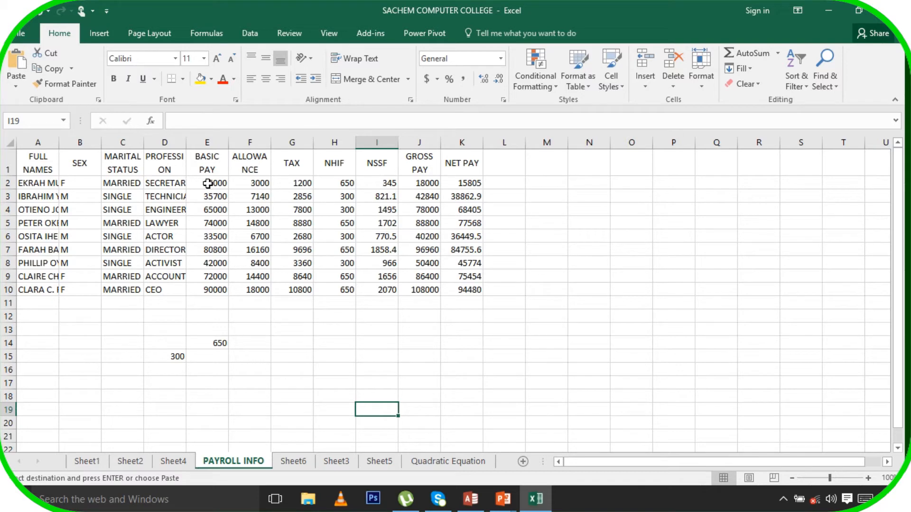
Select the pay figures E2:K11 and bring up the Conditional Formatting options
{"action": "left_click_drag", "start_coordinate": [208, 183], "coordinate": [466, 296]}
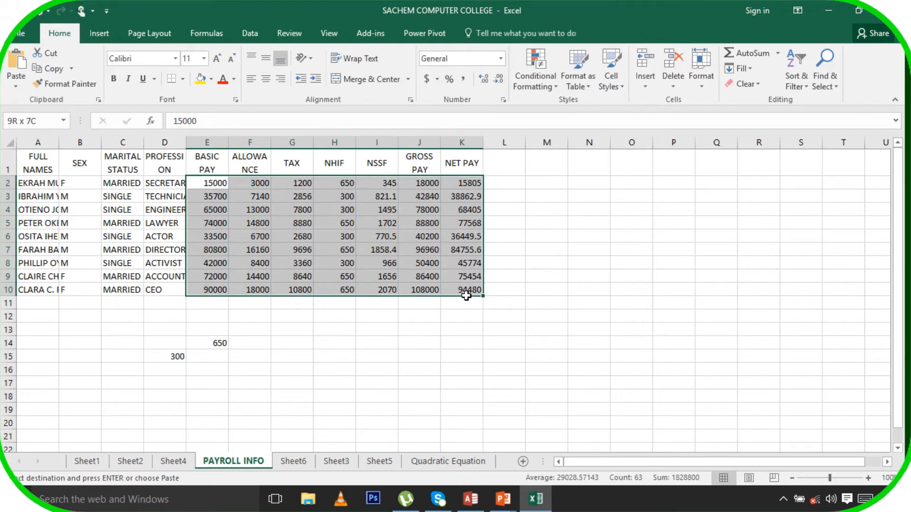
{"action": "left_click_drag", "start_coordinate": [466, 295], "coordinate": [466, 297]}
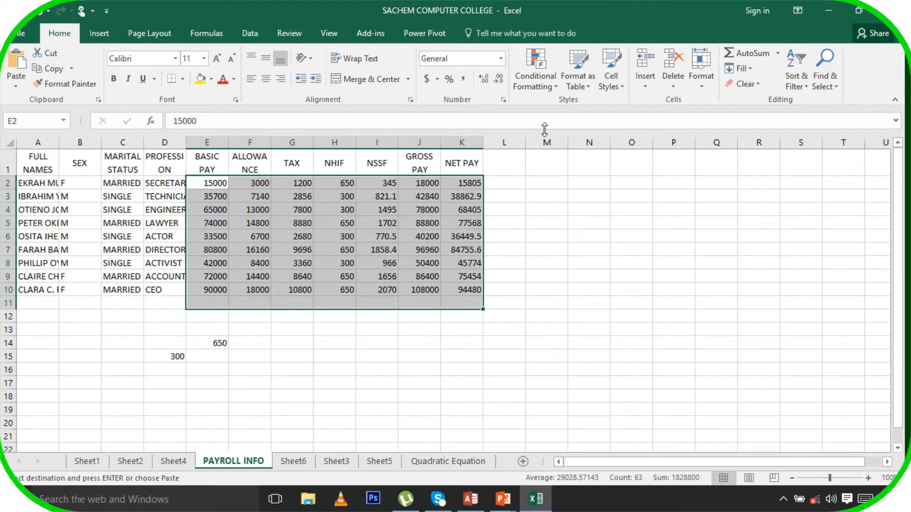
{"action": "left_click", "coordinate": [557, 87]}
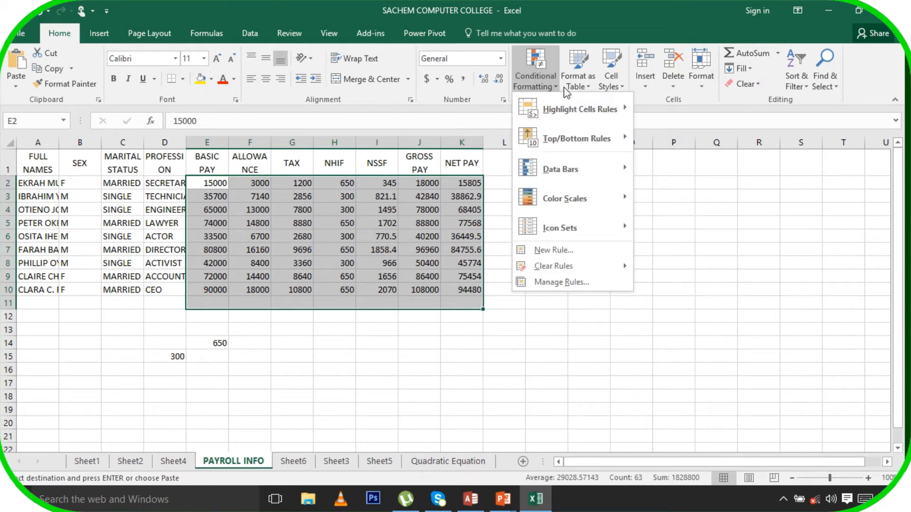
Add a Greater Than 50000 highlight rule with a bold green custom format
{"action": "mouse_move", "coordinate": [575, 116]}
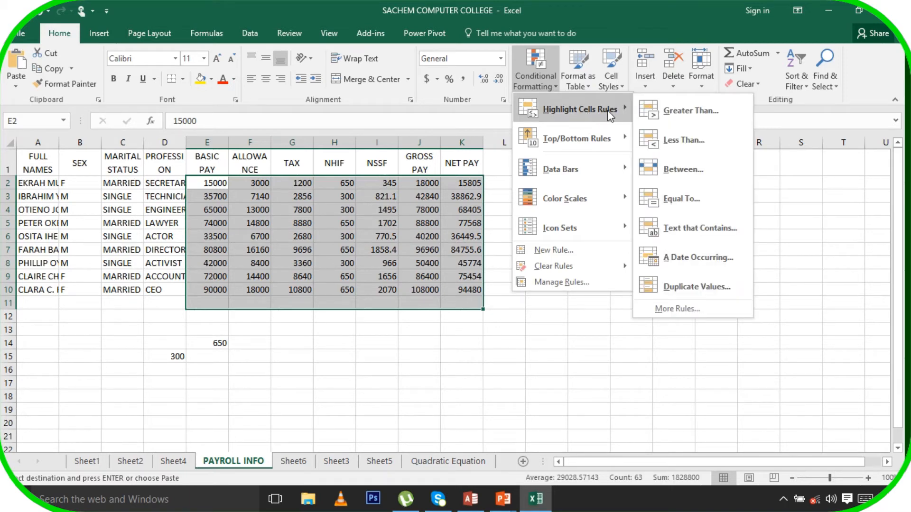
{"action": "left_click", "coordinate": [701, 114]}
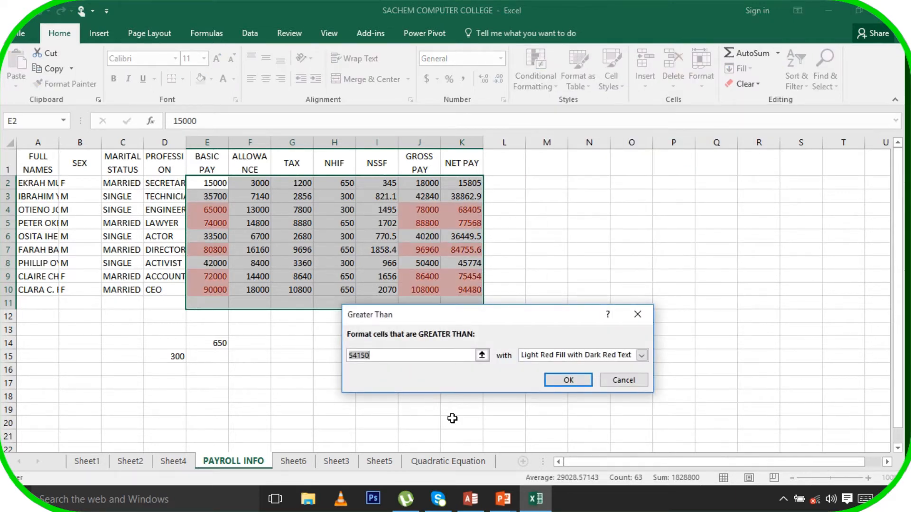
{"action": "type", "text": "5"}
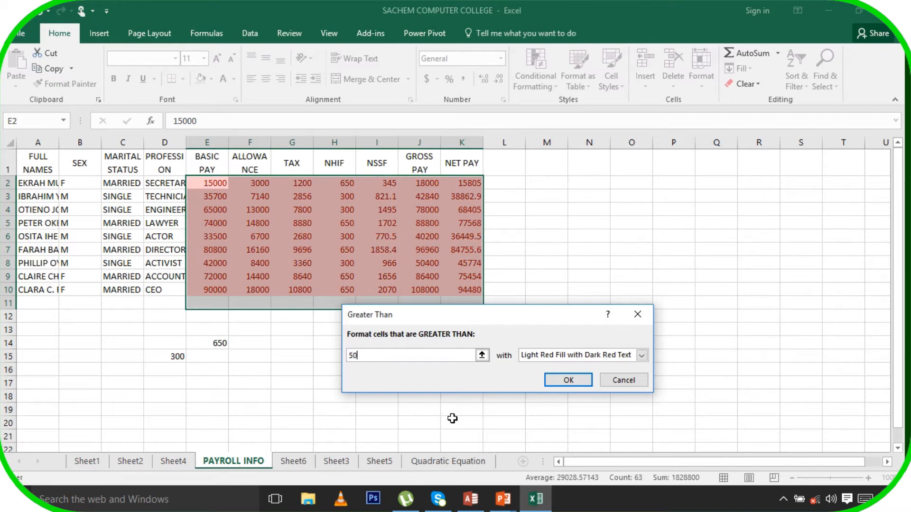
{"action": "type", "text": "0000"}
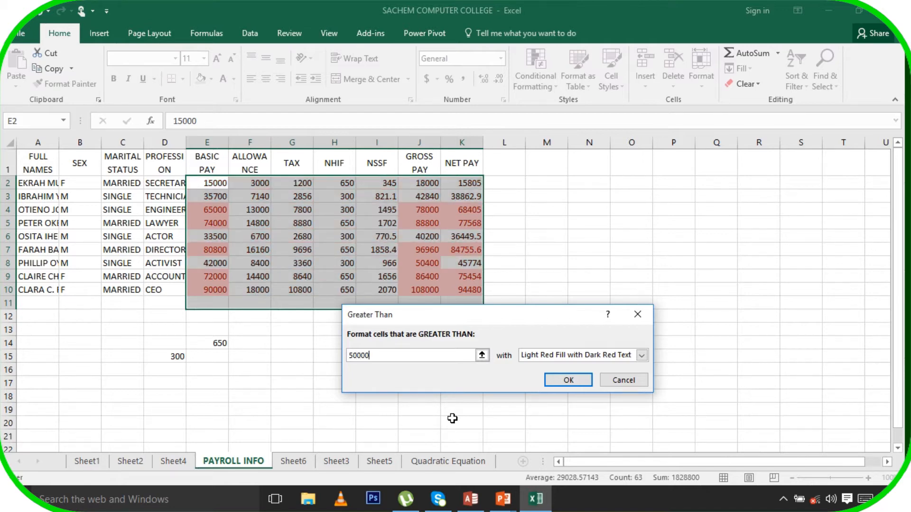
{"action": "left_click", "coordinate": [633, 357]}
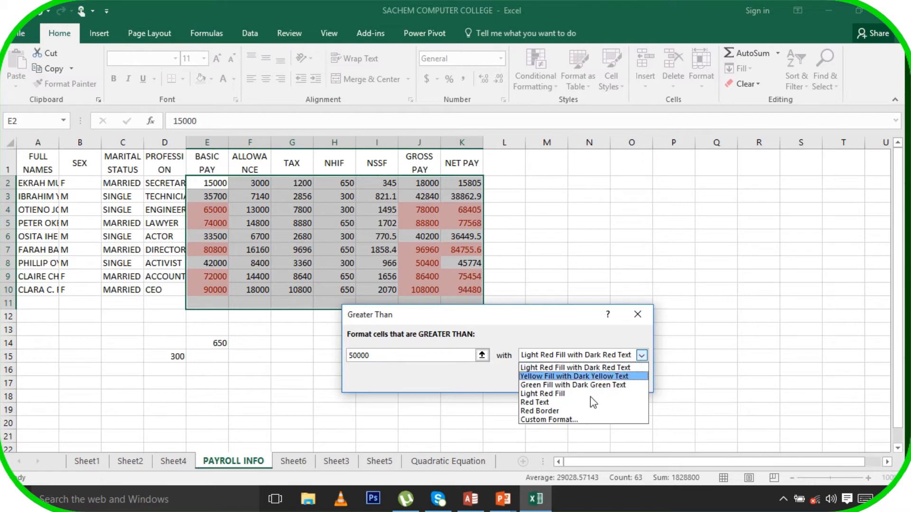
{"action": "left_click", "coordinate": [561, 420]}
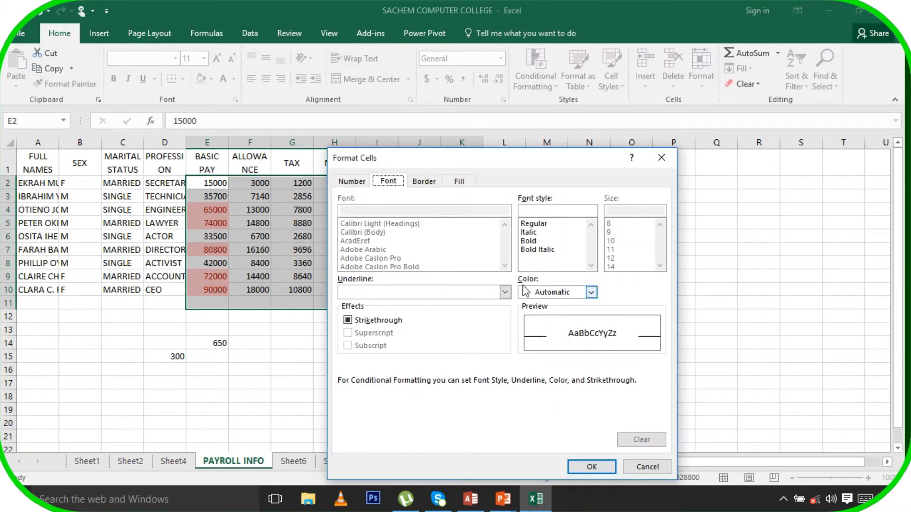
{"action": "left_click", "coordinate": [529, 241]}
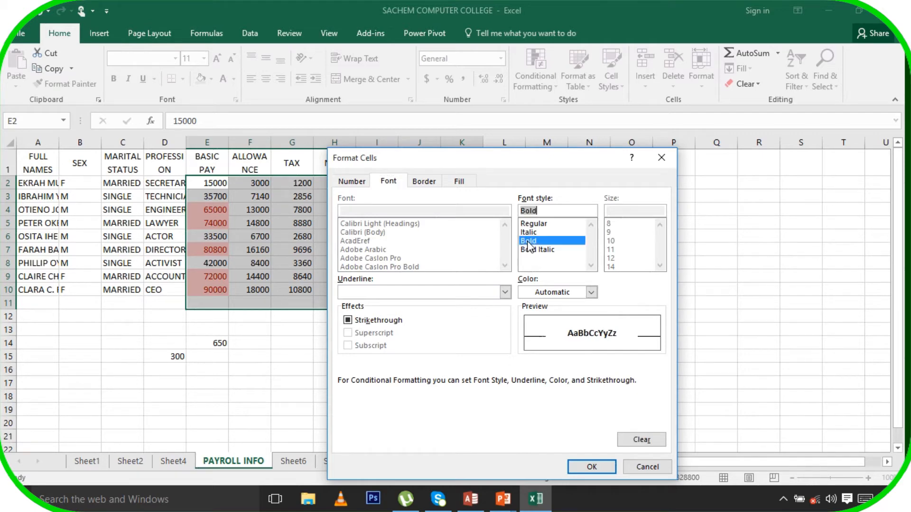
{"action": "left_click", "coordinate": [592, 292]}
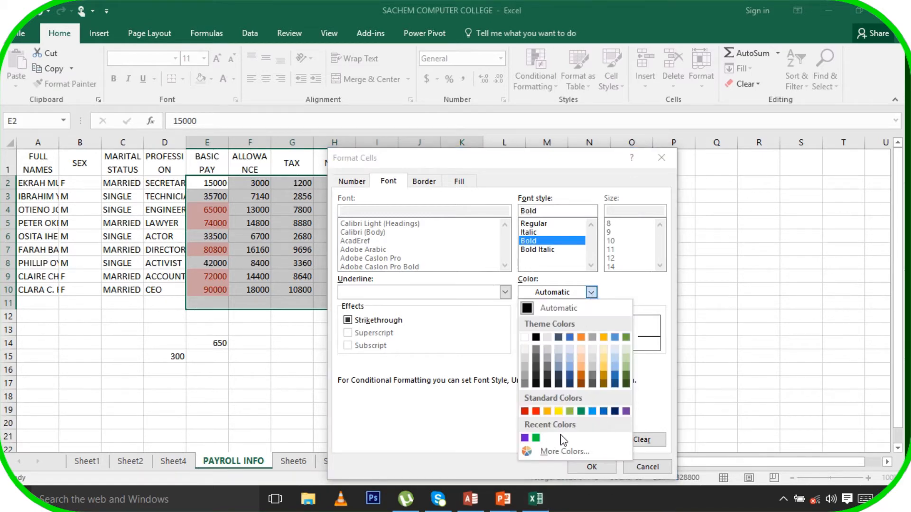
{"action": "left_click", "coordinate": [535, 438]}
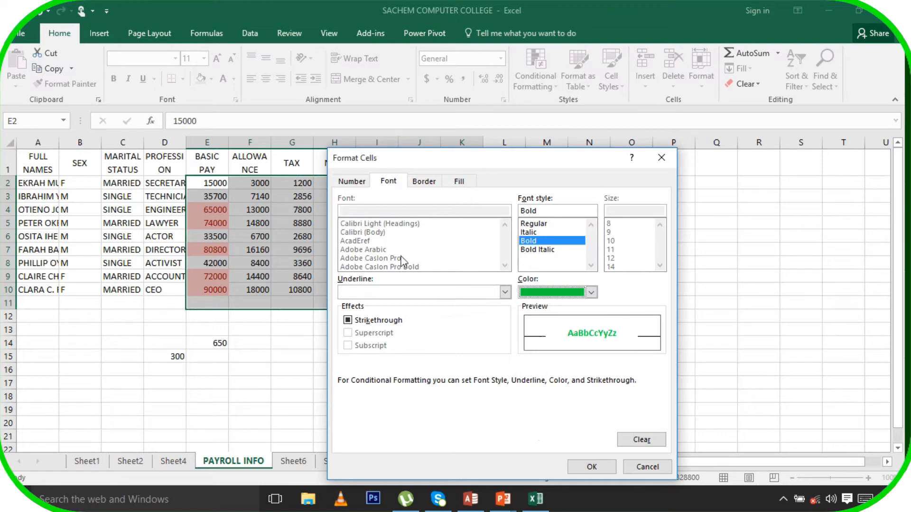
{"action": "left_click", "coordinate": [590, 467]}
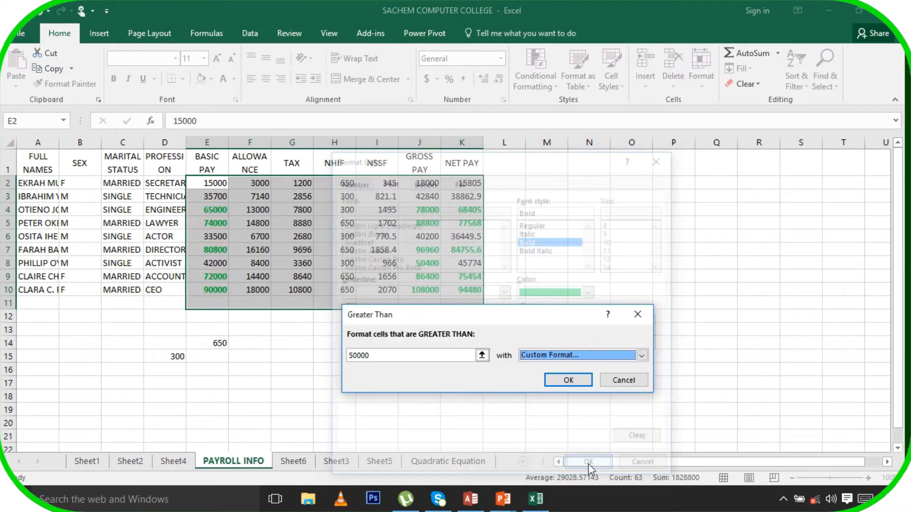
{"action": "left_click", "coordinate": [572, 380]}
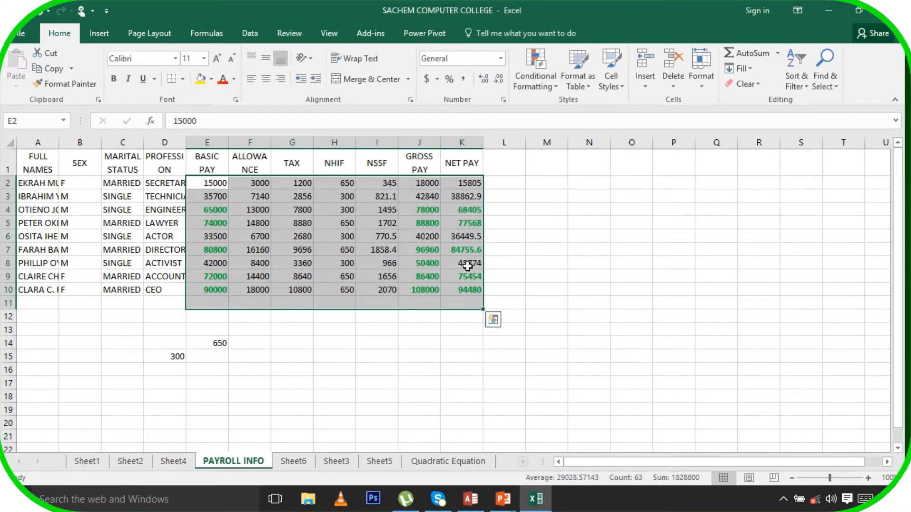
Add a Less Than 1000 highlight rule with a bold italic red custom format
{"action": "left_click", "coordinate": [558, 86]}
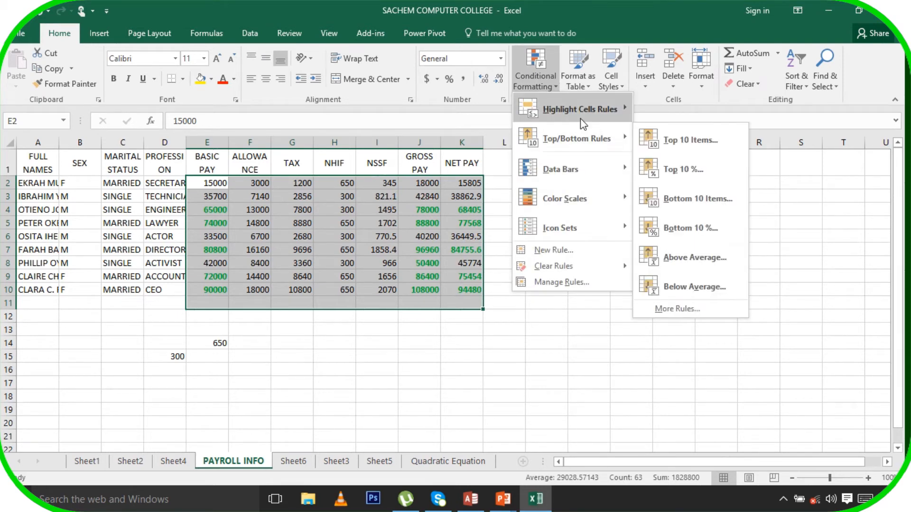
{"action": "mouse_move", "coordinate": [580, 119]}
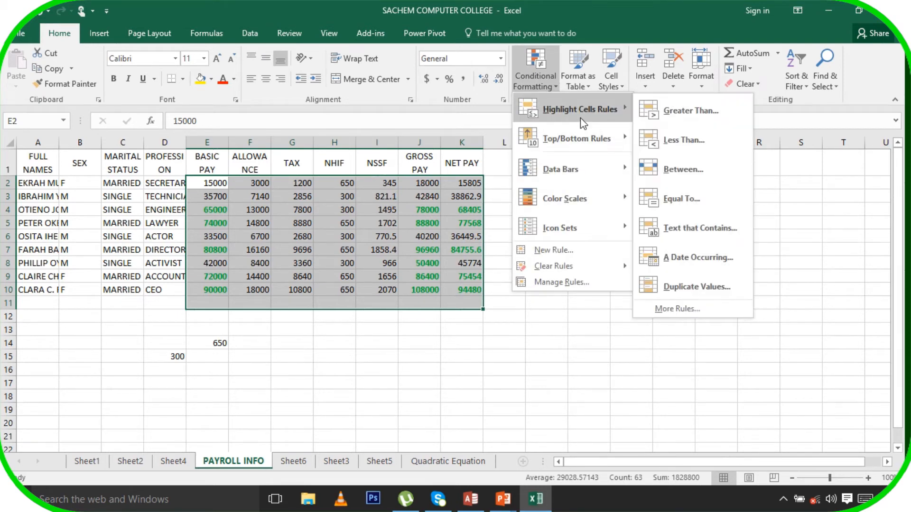
{"action": "left_click", "coordinate": [690, 138]}
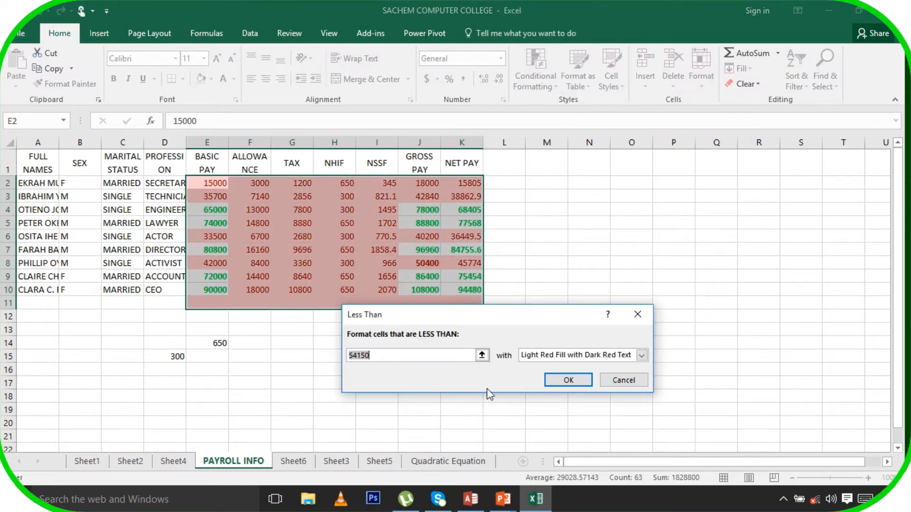
{"action": "left_click", "coordinate": [392, 353]}
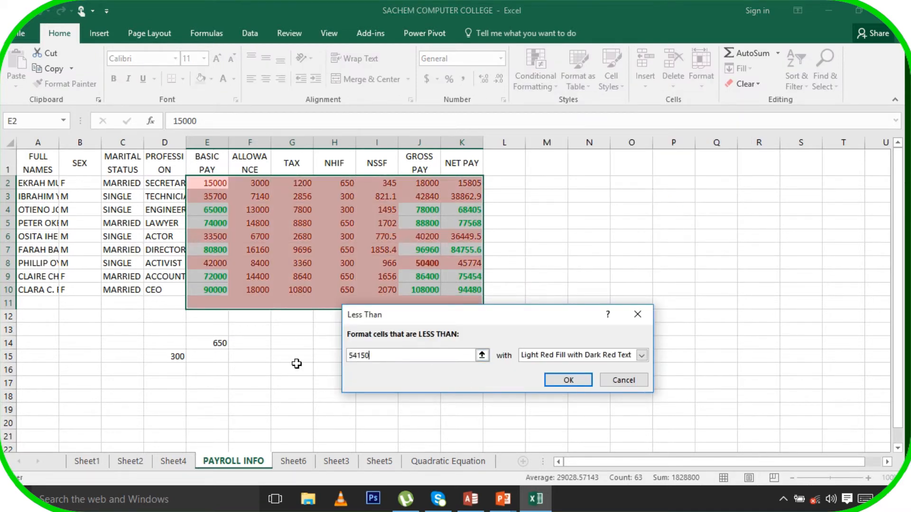
{"action": "double_click", "coordinate": [363, 356]}
{"action": "type", "text": "1000"}
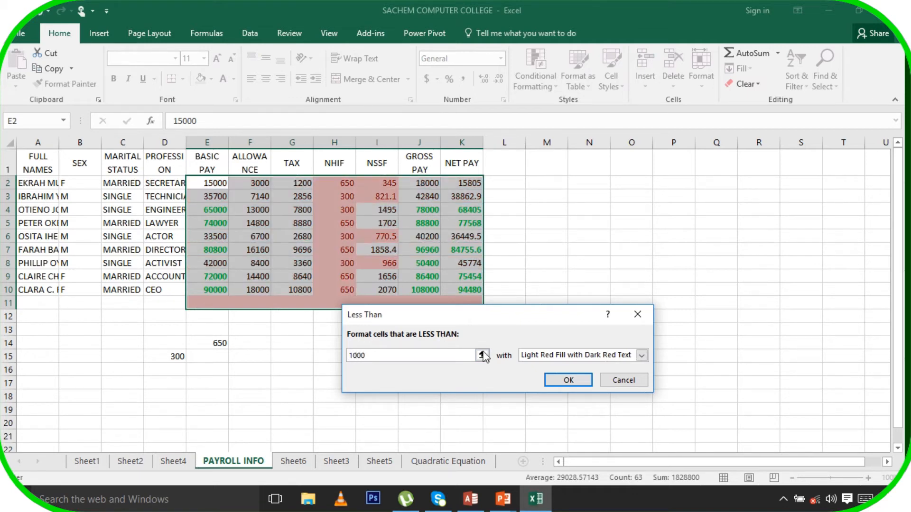
{"action": "left_click", "coordinate": [642, 355]}
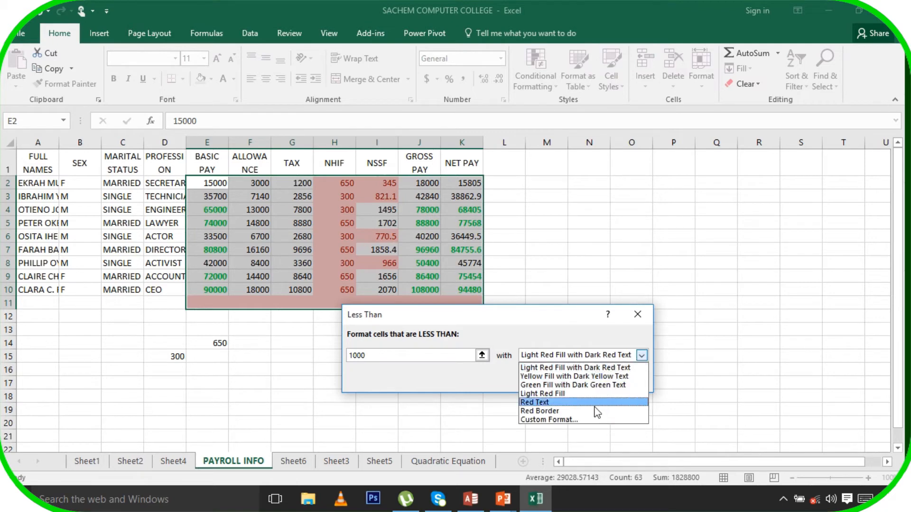
{"action": "left_click", "coordinate": [560, 423]}
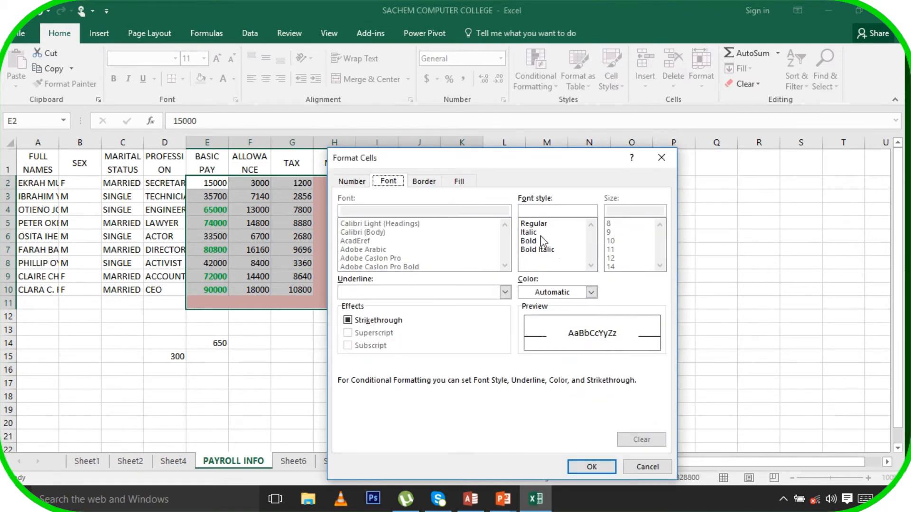
{"action": "left_click", "coordinate": [537, 250]}
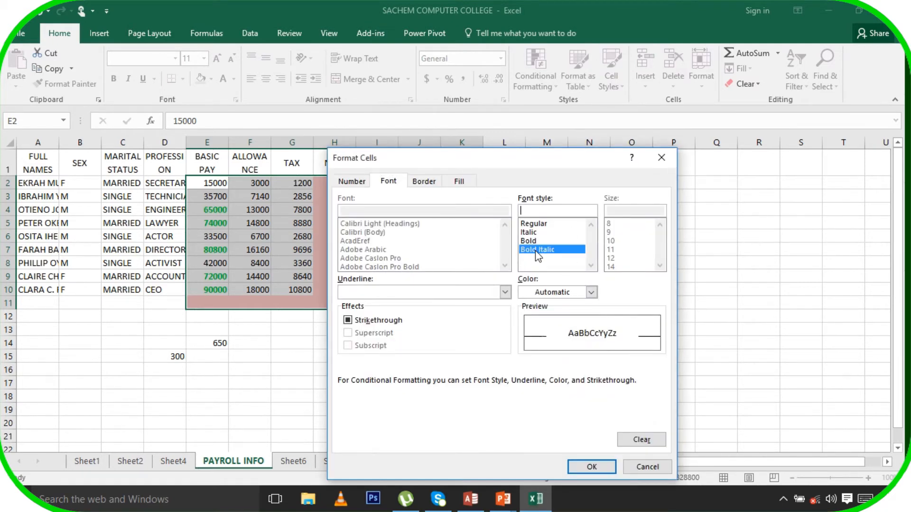
{"action": "left_click", "coordinate": [531, 292]}
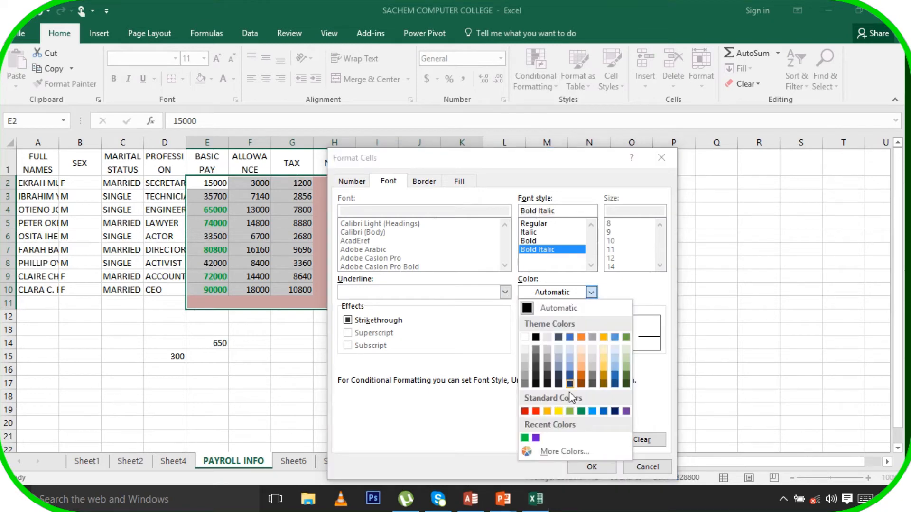
{"action": "left_click", "coordinate": [537, 411]}
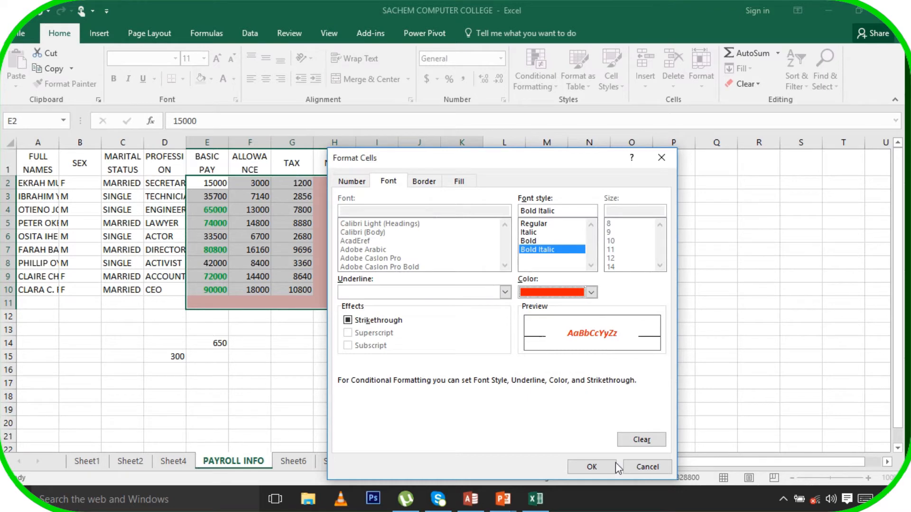
{"action": "left_click", "coordinate": [594, 467]}
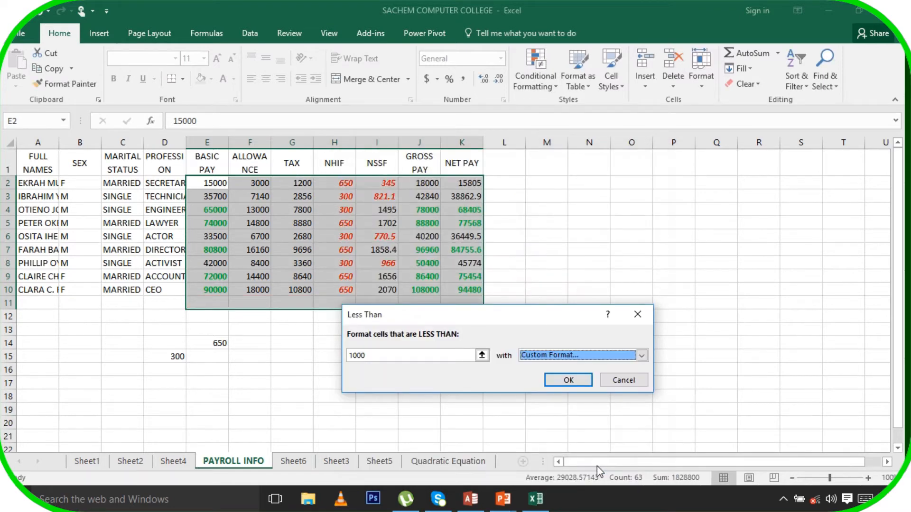
{"action": "left_click", "coordinate": [569, 380]}
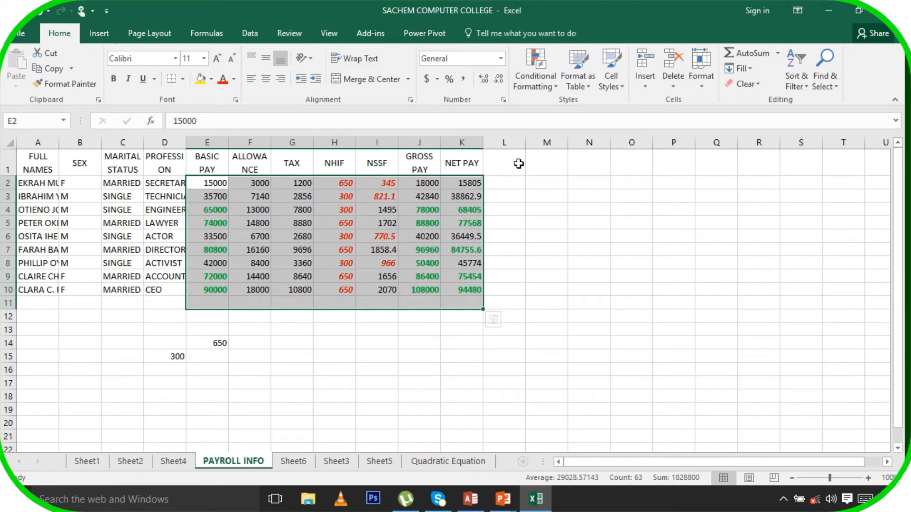
Start a Between highlight rule with limits 1000 and 40000
{"action": "left_click", "coordinate": [543, 86]}
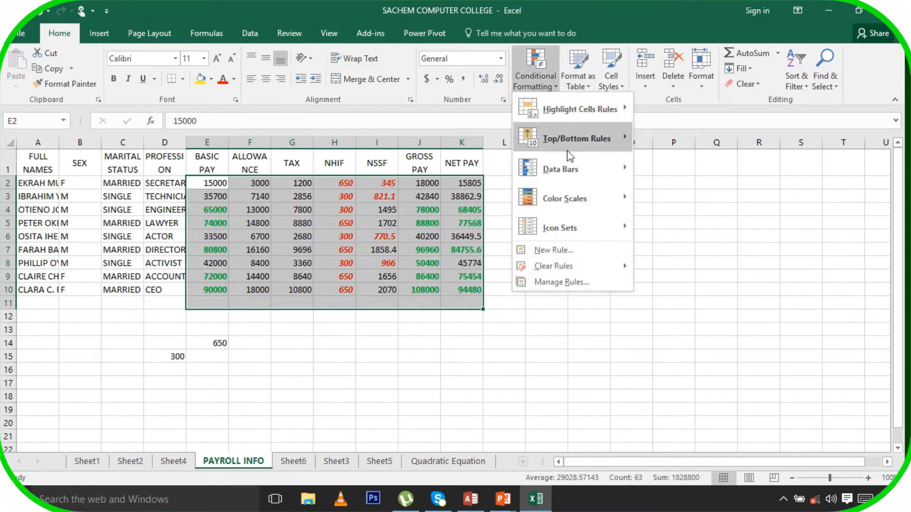
{"action": "mouse_move", "coordinate": [579, 109]}
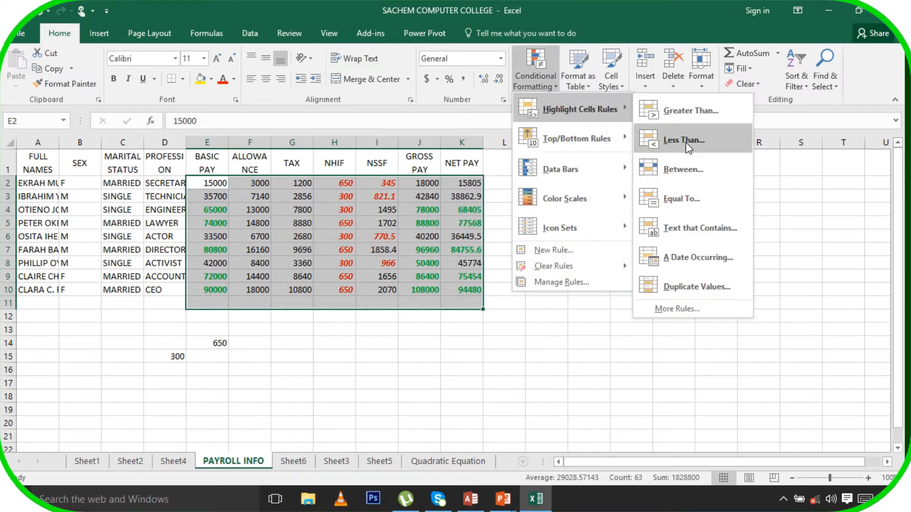
{"action": "left_click", "coordinate": [701, 178]}
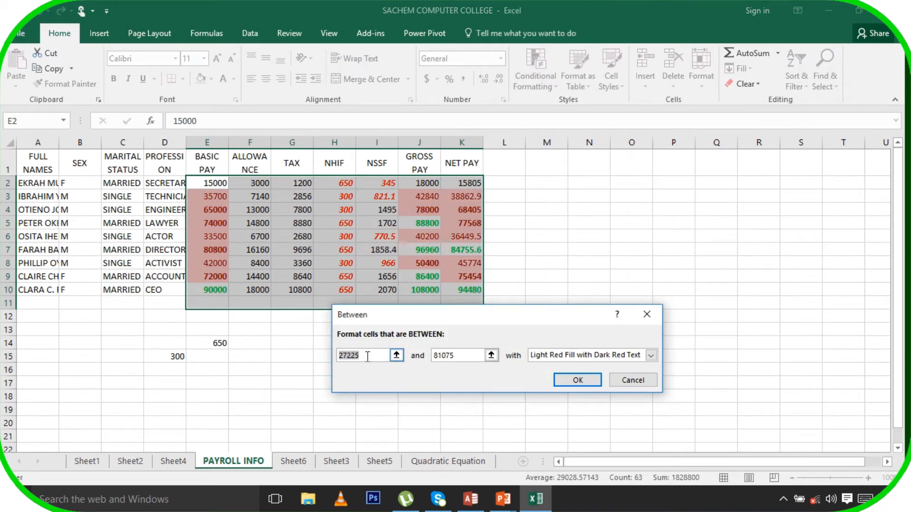
{"action": "type", "text": "1"}
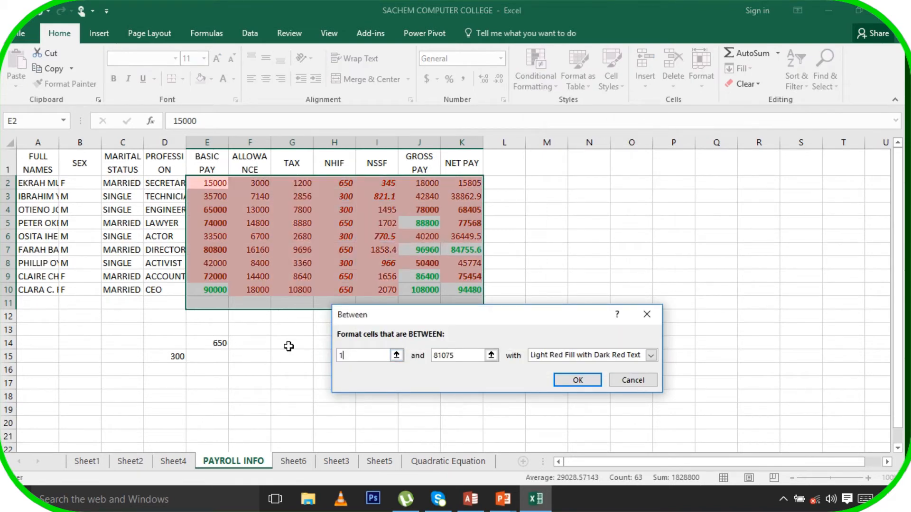
{"action": "type", "text": "0000"}
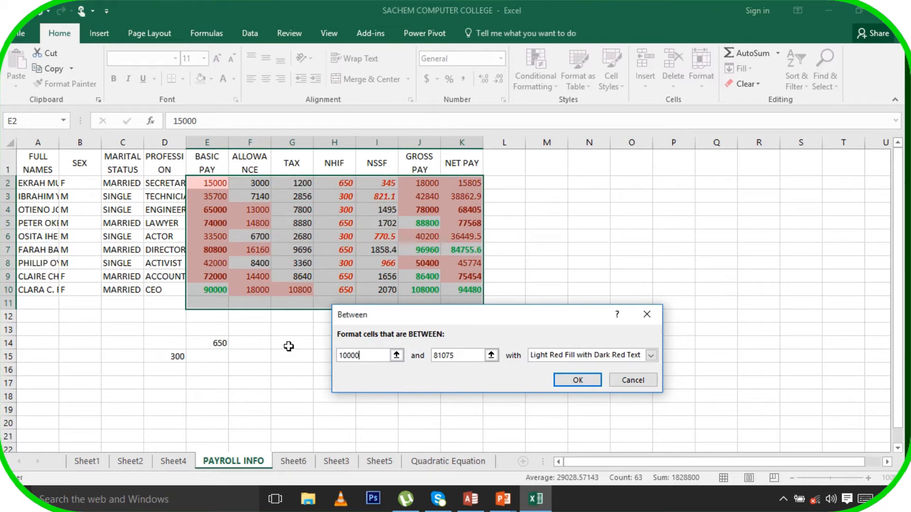
{"action": "key", "text": "BackSpace"}
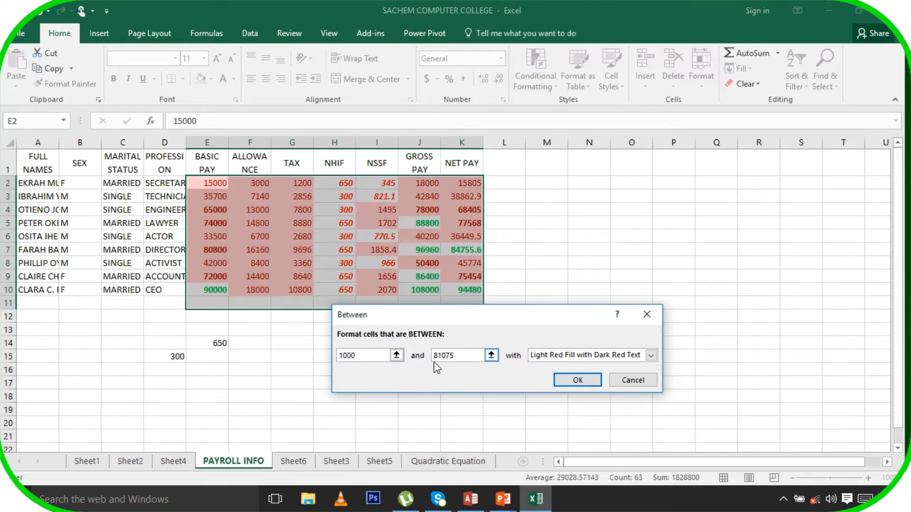
{"action": "double_click", "coordinate": [453, 359]}
{"action": "type", "text": "4000"}
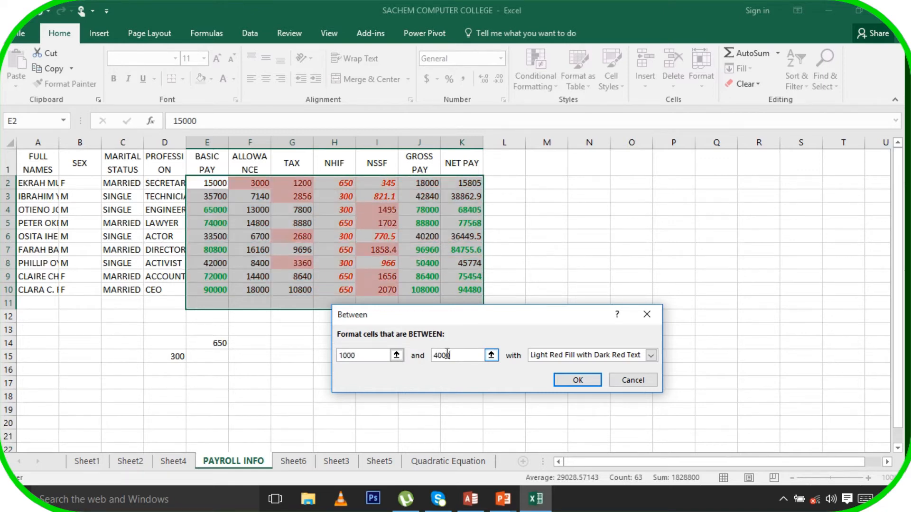
{"action": "type", "text": "0"}
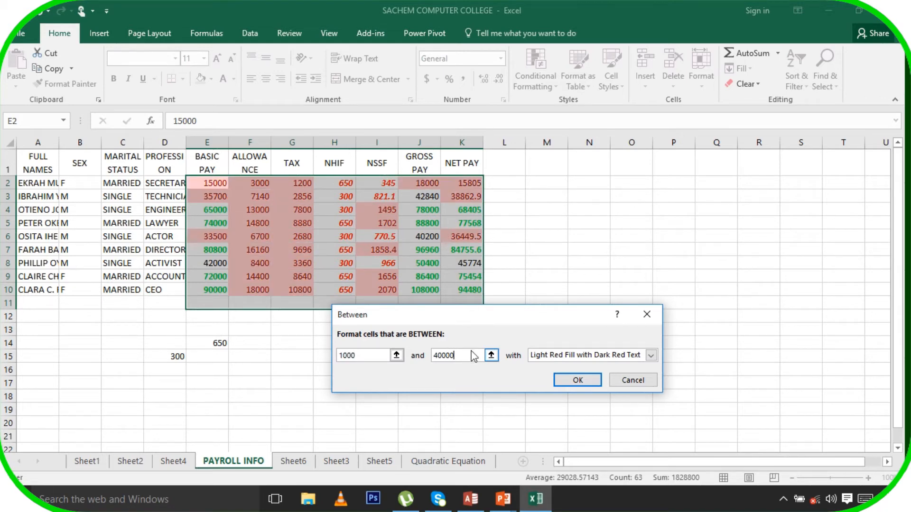
Give the Between rule a blue, italic, double-underlined custom format and apply it
{"action": "left_click", "coordinate": [576, 354]}
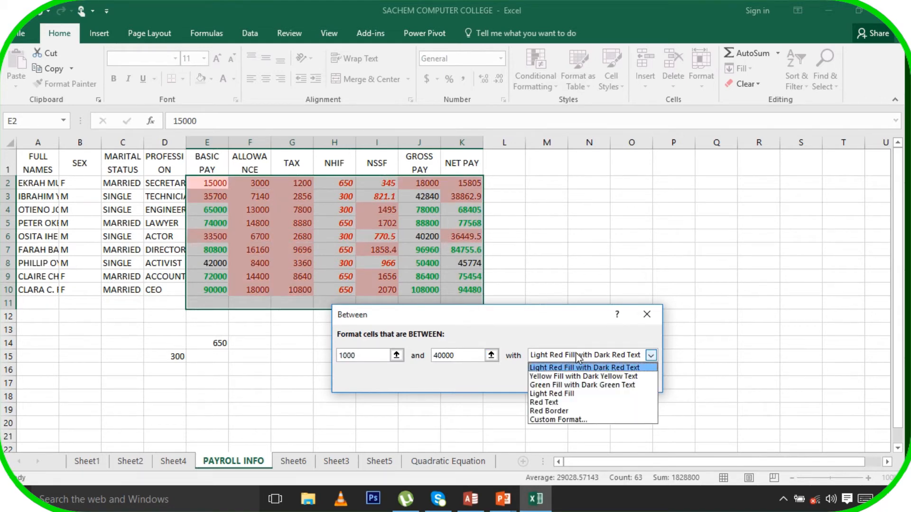
{"action": "left_click", "coordinate": [564, 420]}
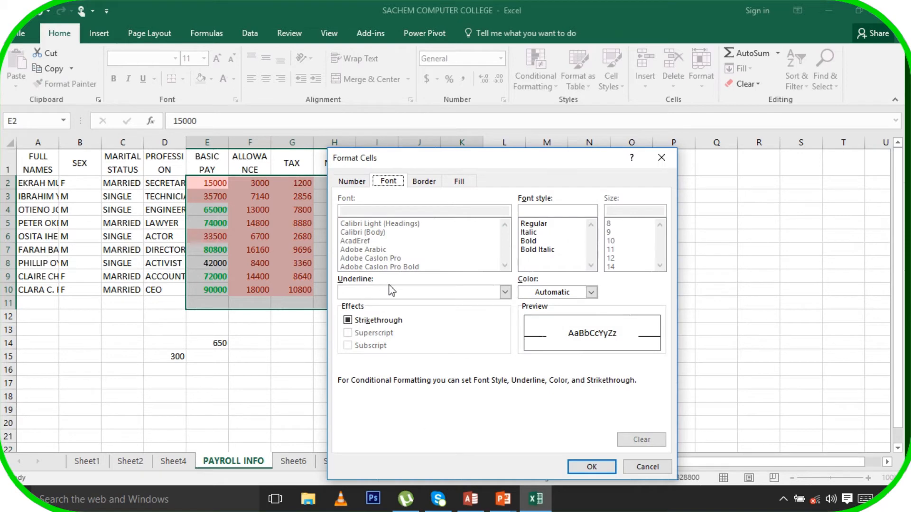
{"action": "left_click", "coordinate": [504, 292]}
{"action": "left_click", "coordinate": [379, 321]}
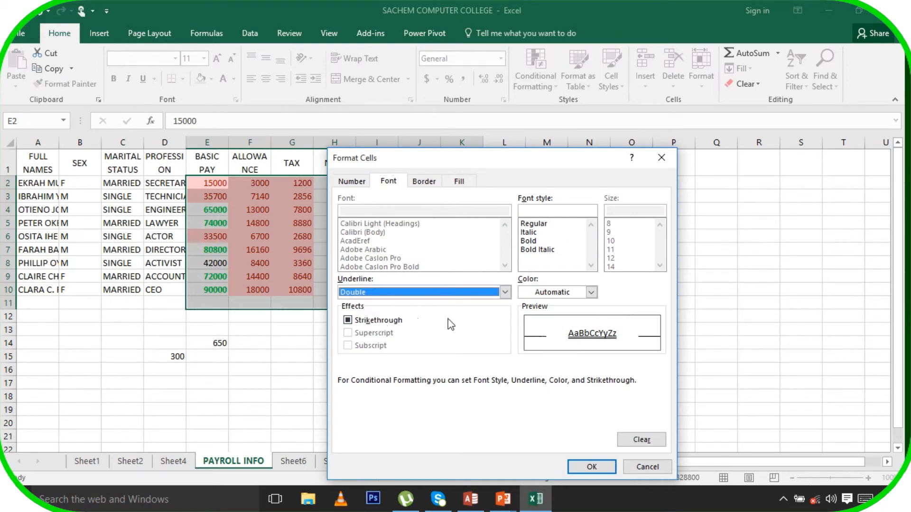
{"action": "left_click", "coordinate": [591, 292]}
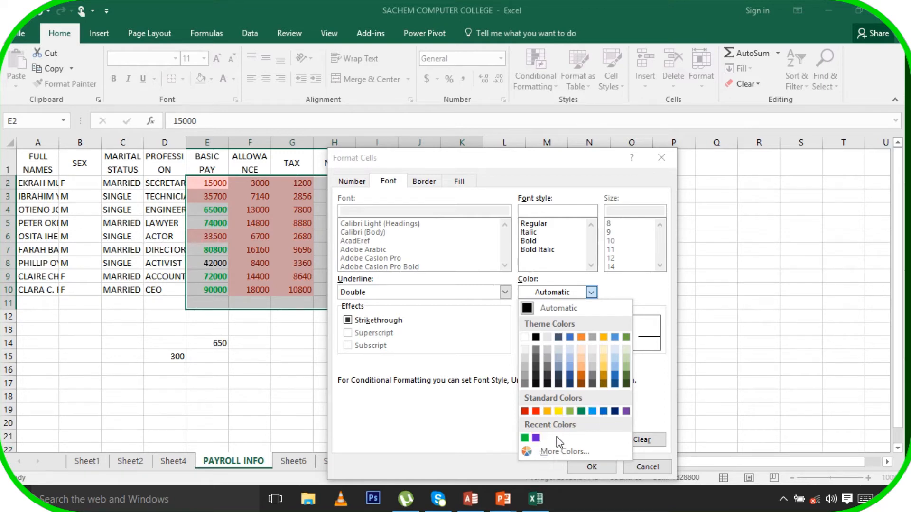
{"action": "left_click", "coordinate": [567, 451]}
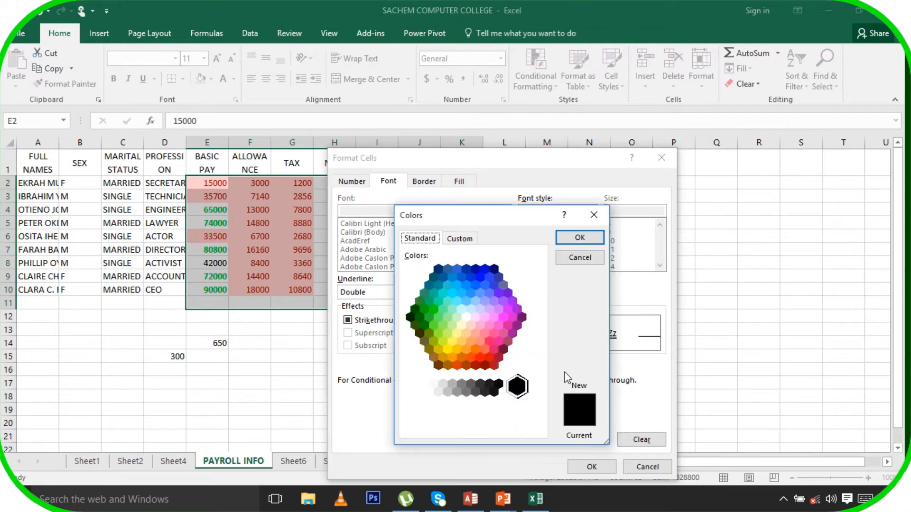
{"action": "left_click", "coordinate": [490, 276]}
{"action": "left_click", "coordinate": [579, 237]}
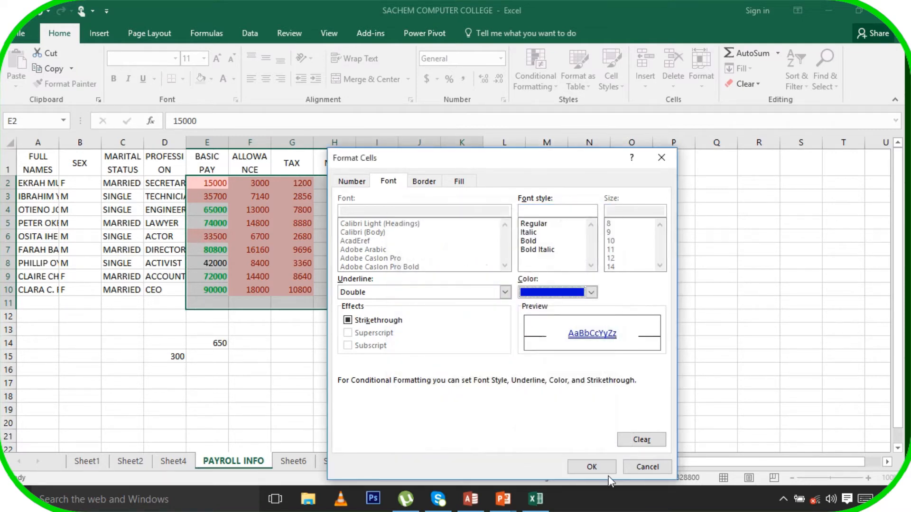
{"action": "left_click", "coordinate": [533, 232]}
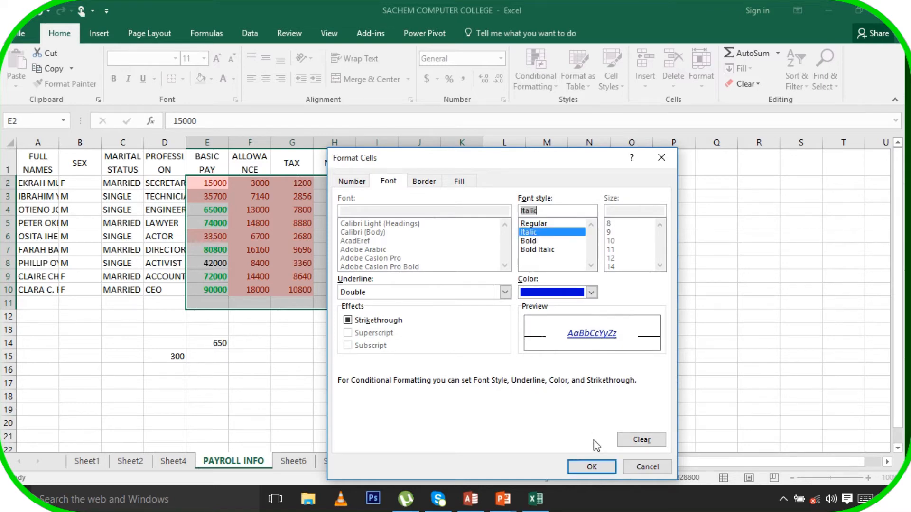
{"action": "left_click", "coordinate": [596, 468]}
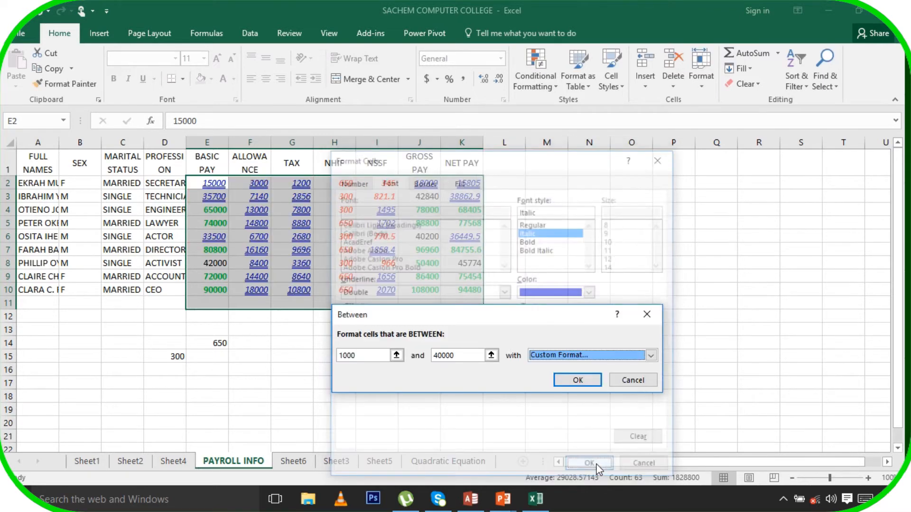
{"action": "left_click", "coordinate": [584, 383]}
{"action": "left_click", "coordinate": [587, 395]}
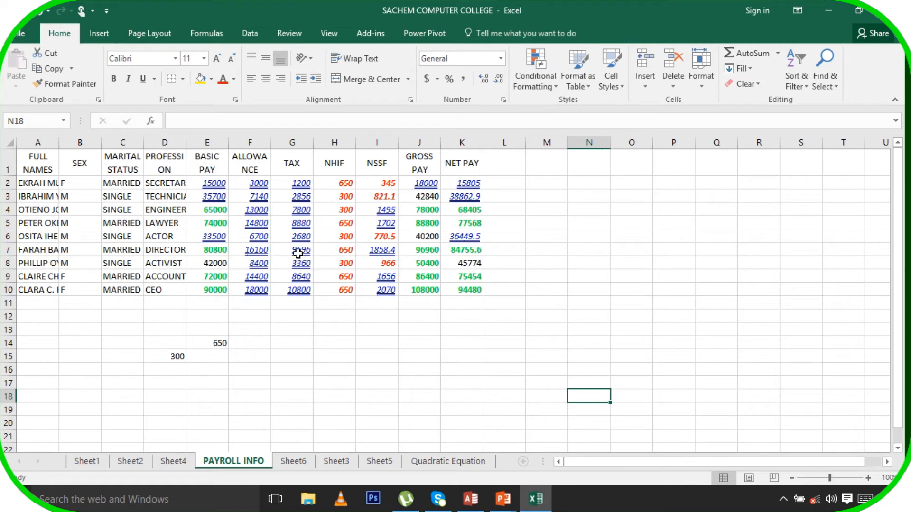
Select the BASIC PAY values in column E and bring up the accounting currency list
{"action": "left_click_drag", "start_coordinate": [215, 184], "coordinate": [216, 292]}
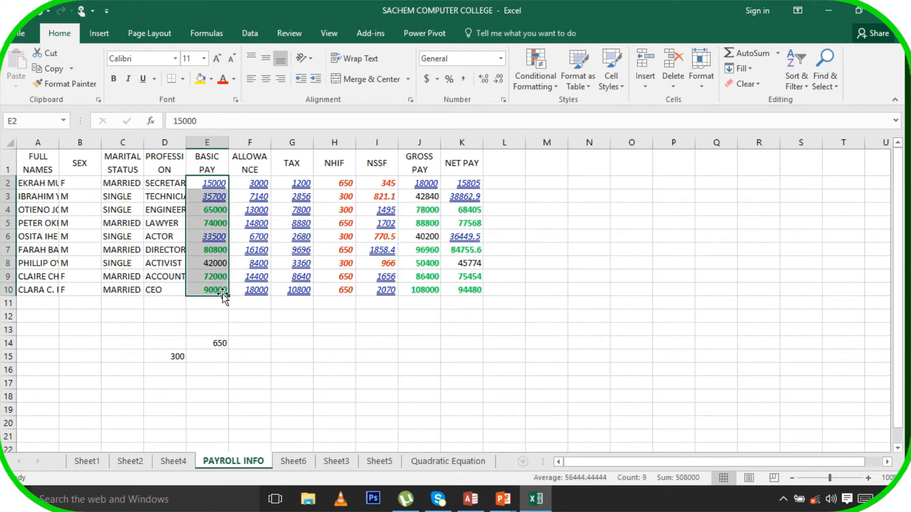
{"action": "left_click", "coordinate": [437, 80]}
Apply accounting formats: Euro to BASIC PAY, Yen to ALLOWANCE, Pound to TAX, Dollar to NHIF
{"action": "left_click", "coordinate": [440, 125]}
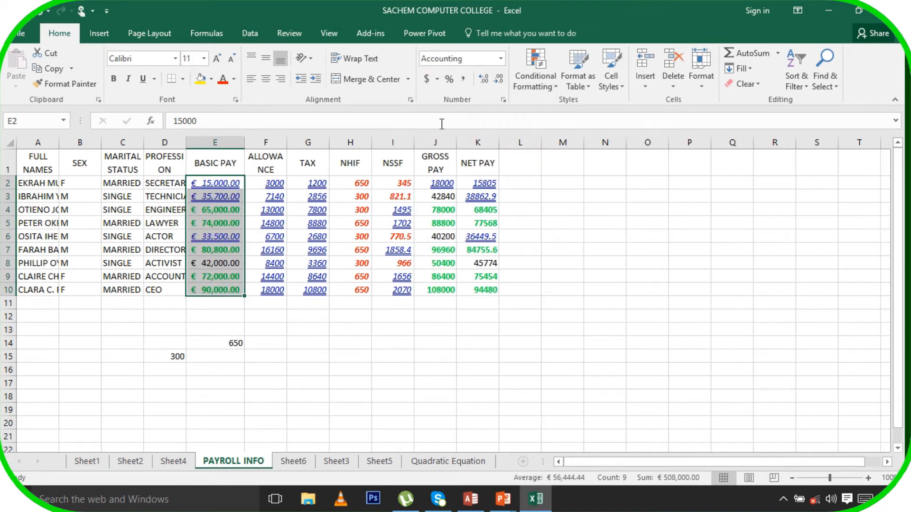
{"action": "left_click_drag", "start_coordinate": [273, 183], "coordinate": [281, 304]}
{"action": "left_click", "coordinate": [437, 80]}
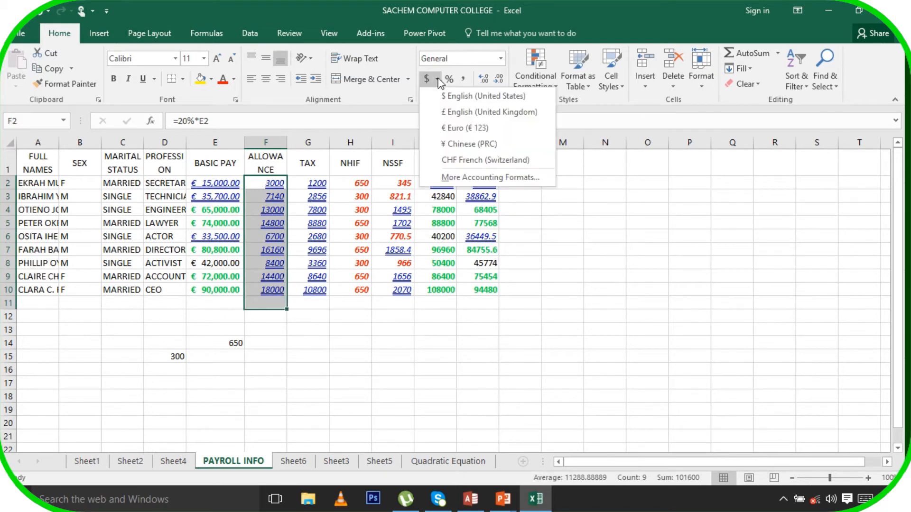
{"action": "left_click", "coordinate": [464, 144]}
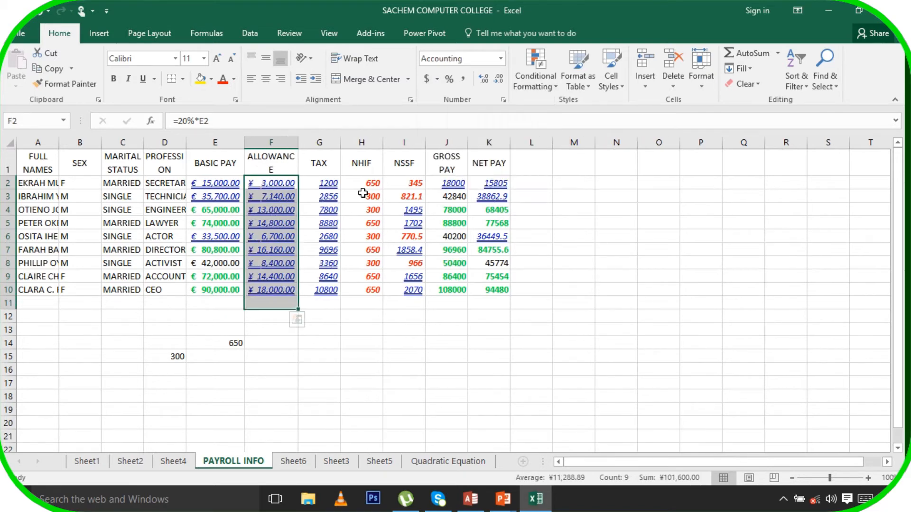
{"action": "left_click_drag", "start_coordinate": [325, 184], "coordinate": [323, 292]}
{"action": "left_click", "coordinate": [436, 79]}
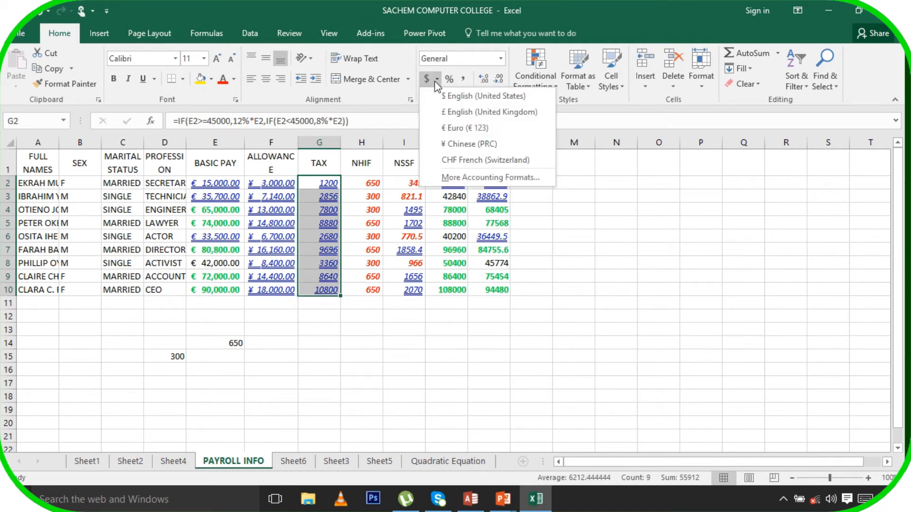
{"action": "left_click", "coordinate": [442, 113]}
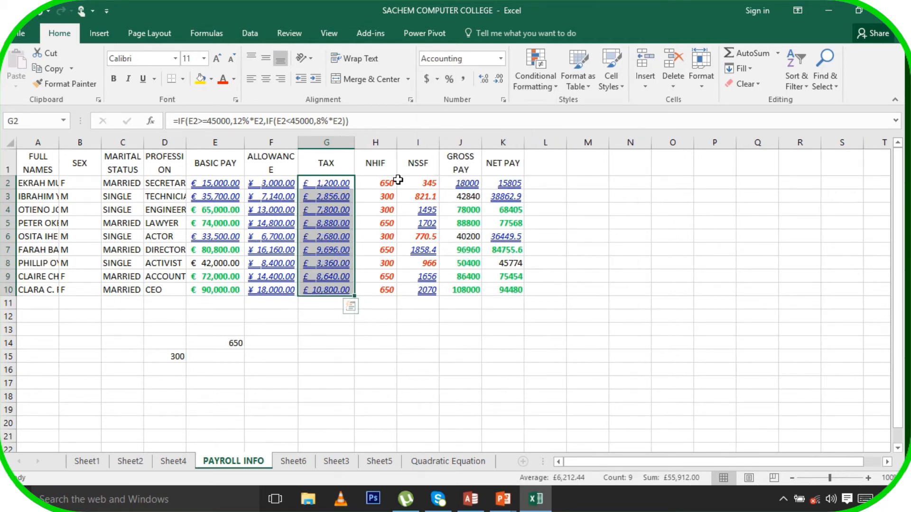
{"action": "left_click_drag", "start_coordinate": [385, 183], "coordinate": [386, 292]}
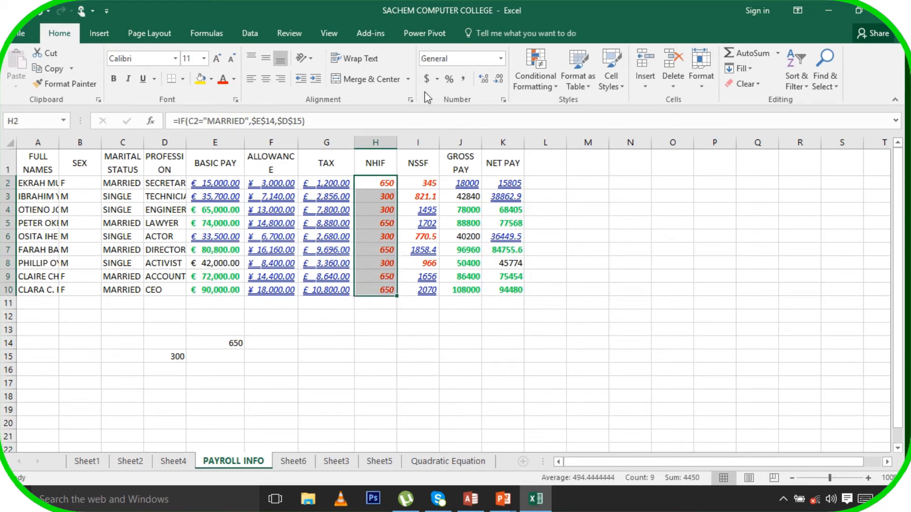
{"action": "left_click", "coordinate": [436, 79]}
{"action": "left_click", "coordinate": [454, 97]}
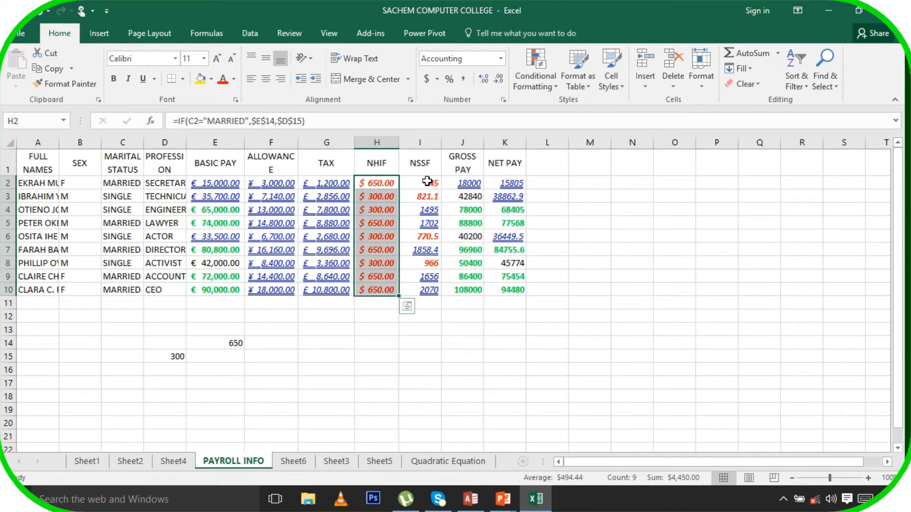
{"action": "left_click_drag", "start_coordinate": [427, 181], "coordinate": [434, 291]}
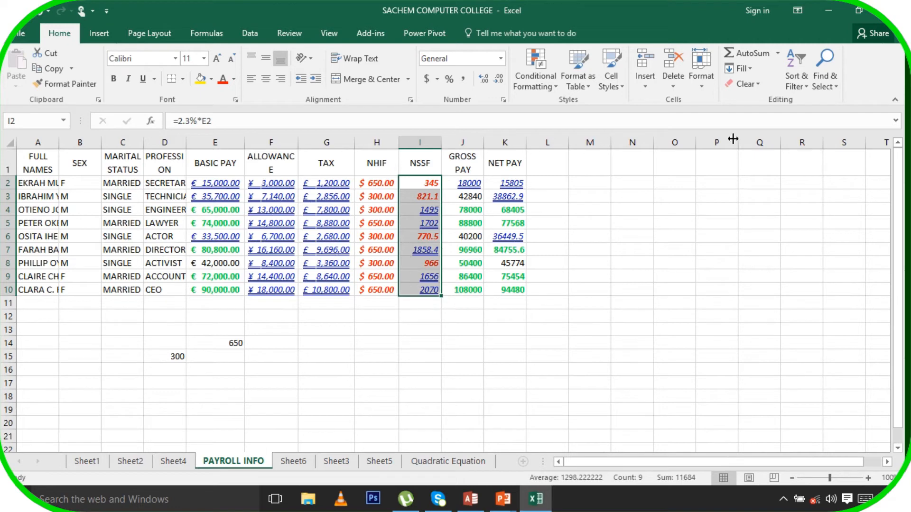
Give the NSSF values I2:I10 the custom number format "Kshs" #
{"action": "left_click", "coordinate": [713, 90]}
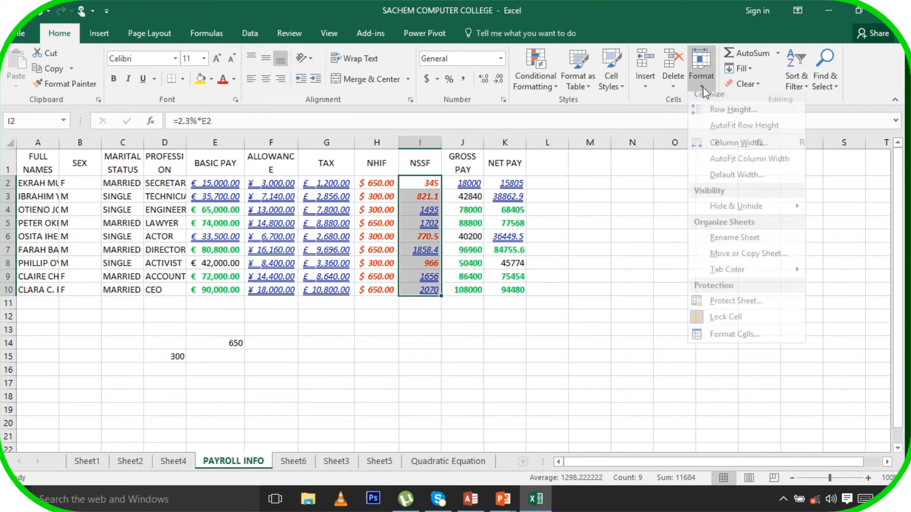
{"action": "left_click", "coordinate": [747, 341]}
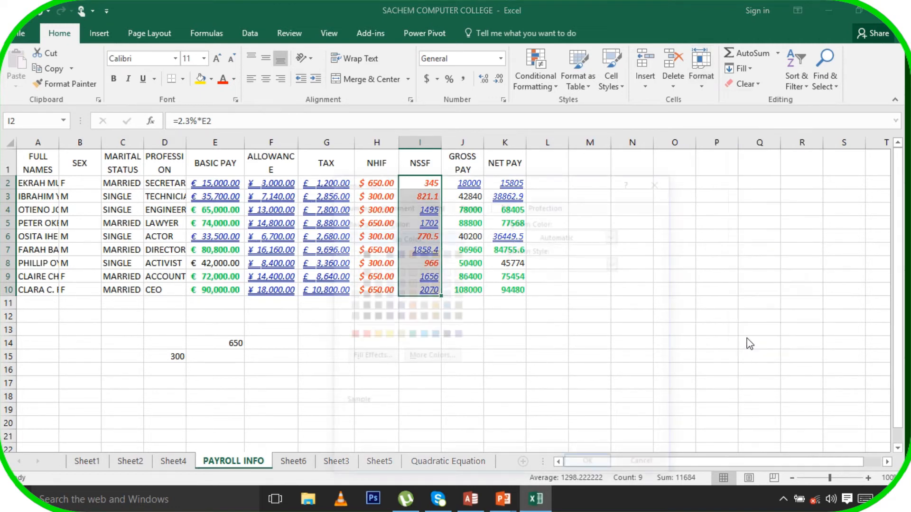
{"action": "left_click", "coordinate": [384, 204]}
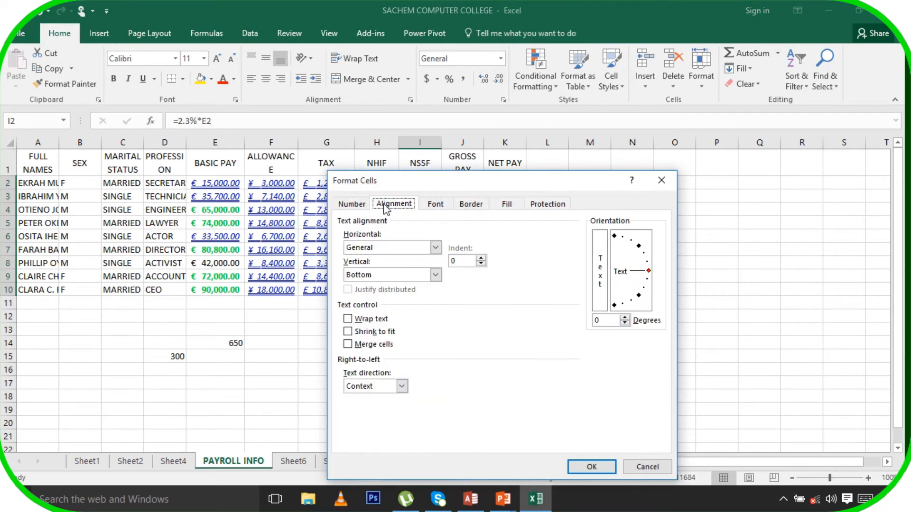
{"action": "left_click", "coordinate": [362, 207]}
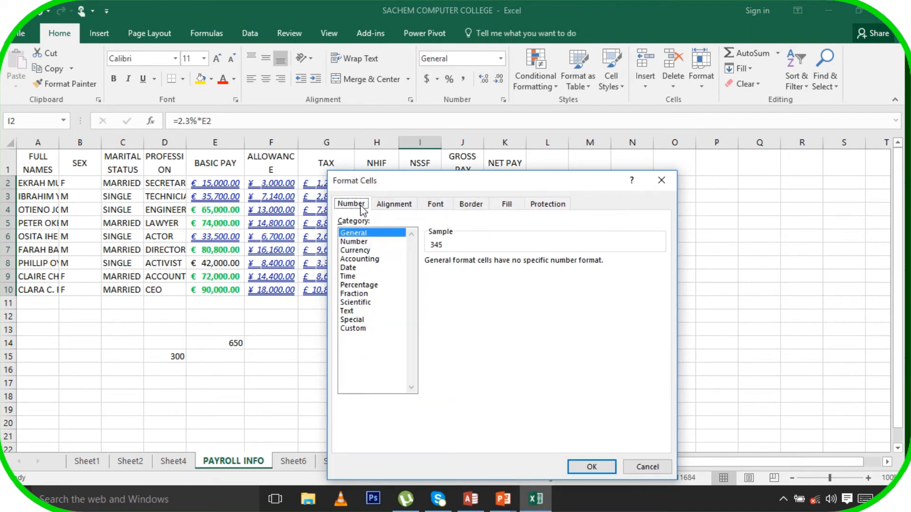
{"action": "left_click", "coordinate": [355, 329]}
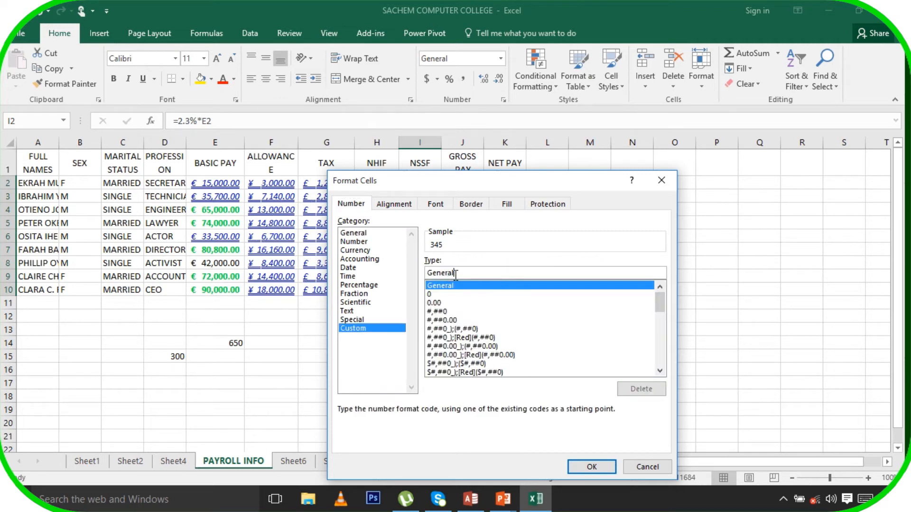
{"action": "left_click_drag", "start_coordinate": [457, 274], "coordinate": [440, 277]}
{"action": "double_click", "coordinate": [421, 273]}
{"action": "type", "text": "\""}
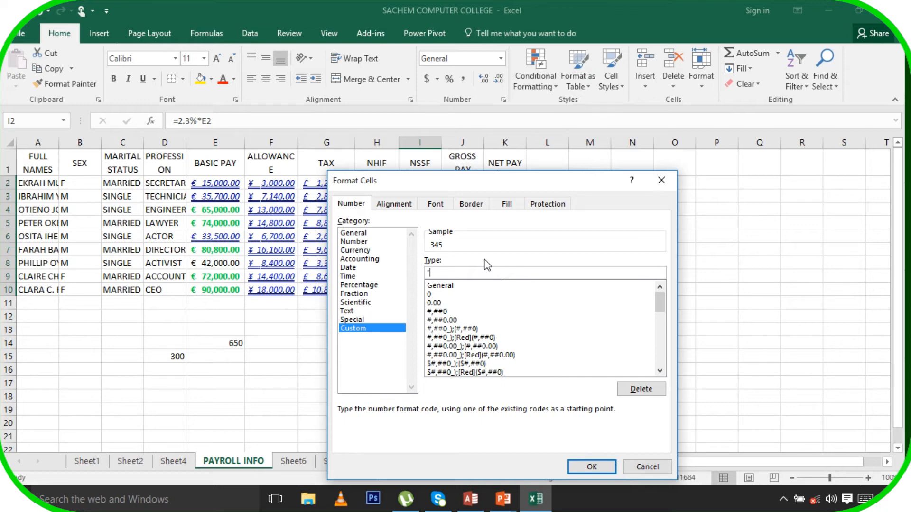
{"action": "type", "text": "Kshs\" #"}
{"action": "left_click", "coordinate": [590, 468]}
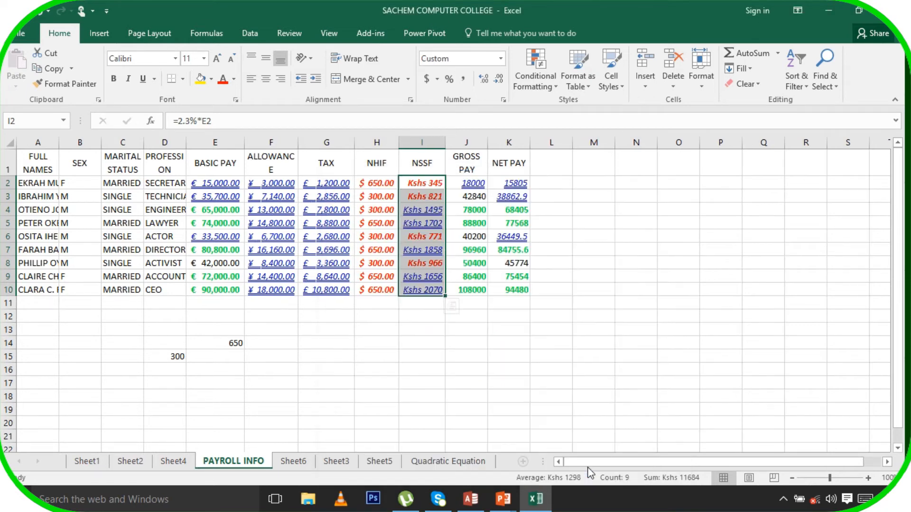
{"action": "left_click", "coordinate": [524, 380]}
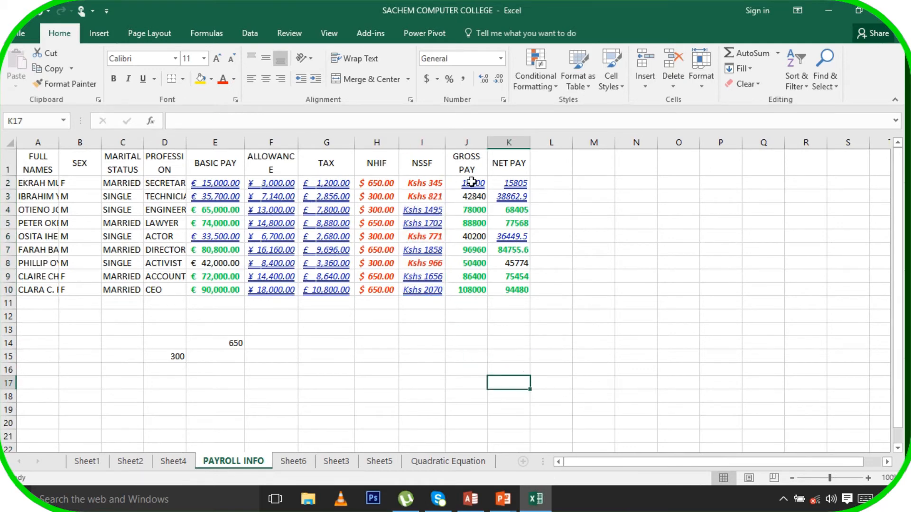
Give the GROSS PAY values J2:J10 the custom number format "Tzs" 0
{"action": "left_click_drag", "start_coordinate": [470, 183], "coordinate": [476, 291]}
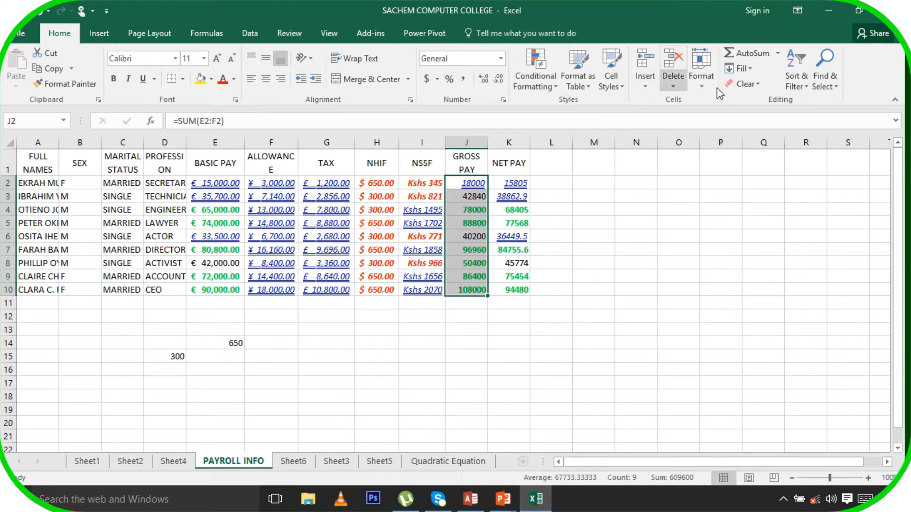
{"action": "left_click", "coordinate": [701, 78]}
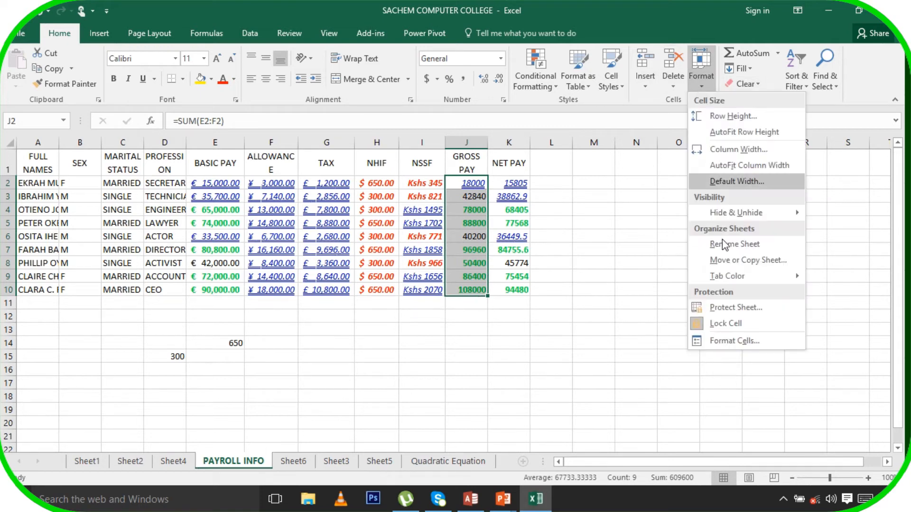
{"action": "left_click", "coordinate": [724, 340]}
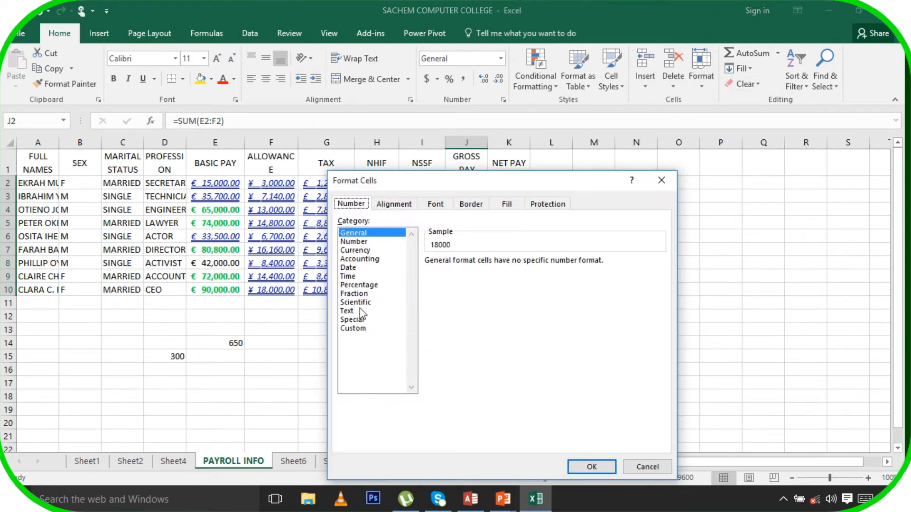
{"action": "left_click", "coordinate": [358, 330]}
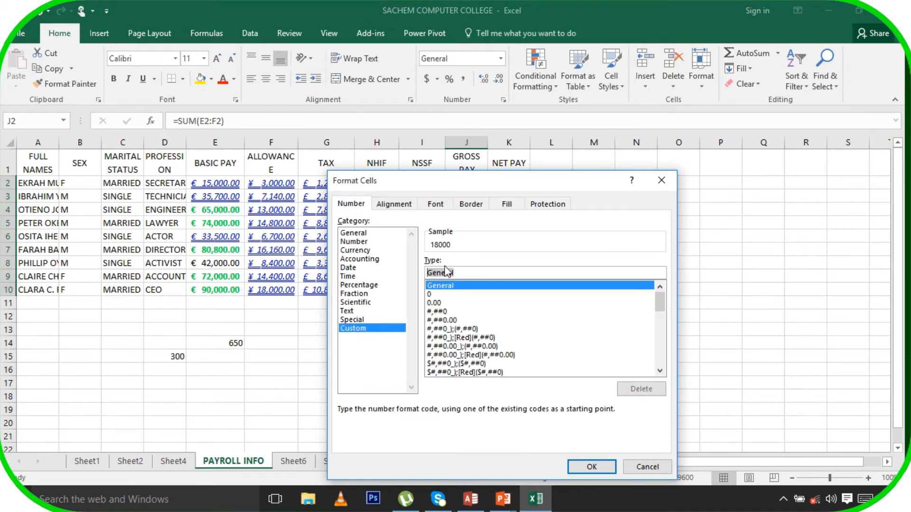
{"action": "type", "text": "\"T"}
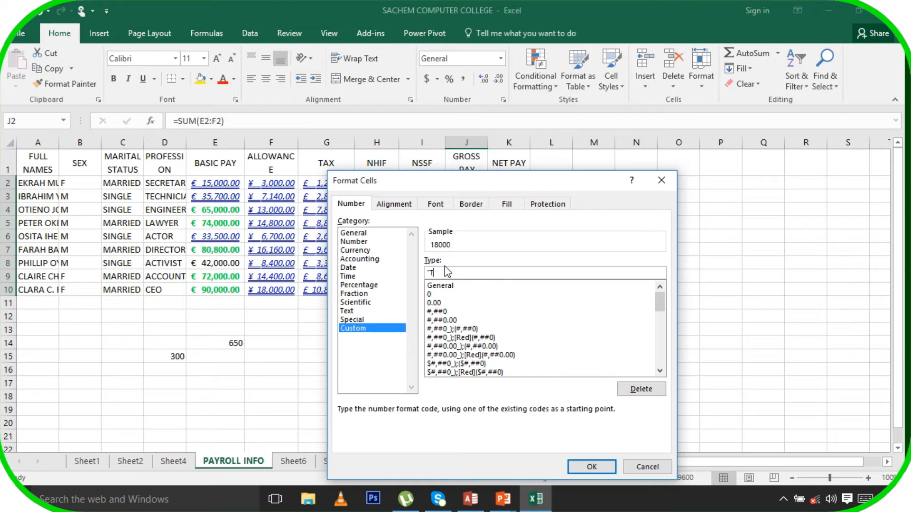
{"action": "type", "text": "zs"}
{"action": "type", "text": "\""}
{"action": "type", "text": " 0"}
{"action": "left_click", "coordinate": [591, 466]}
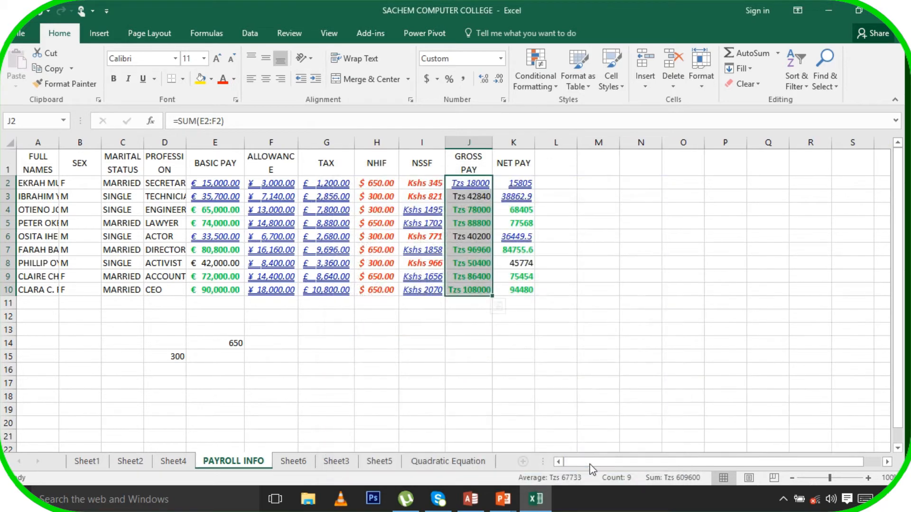
{"action": "left_click", "coordinate": [616, 315]}
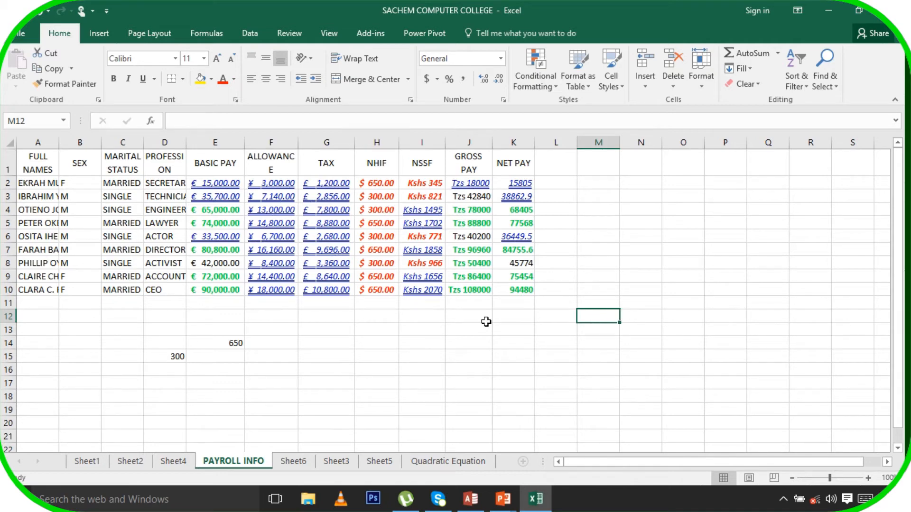
On Sheet6, sort the FULL NAMES column A to Z, then undo and redo the sort
{"action": "left_click", "coordinate": [291, 462]}
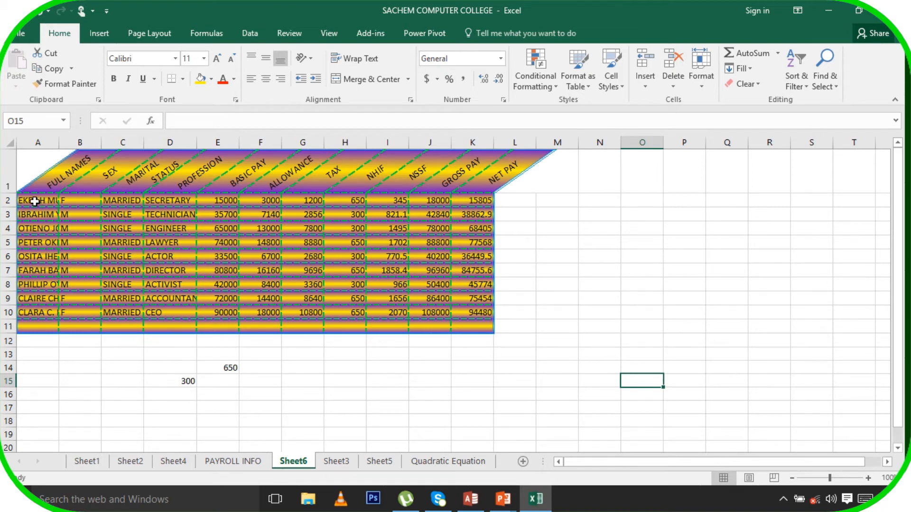
{"action": "left_click_drag", "start_coordinate": [32, 182], "coordinate": [477, 311]}
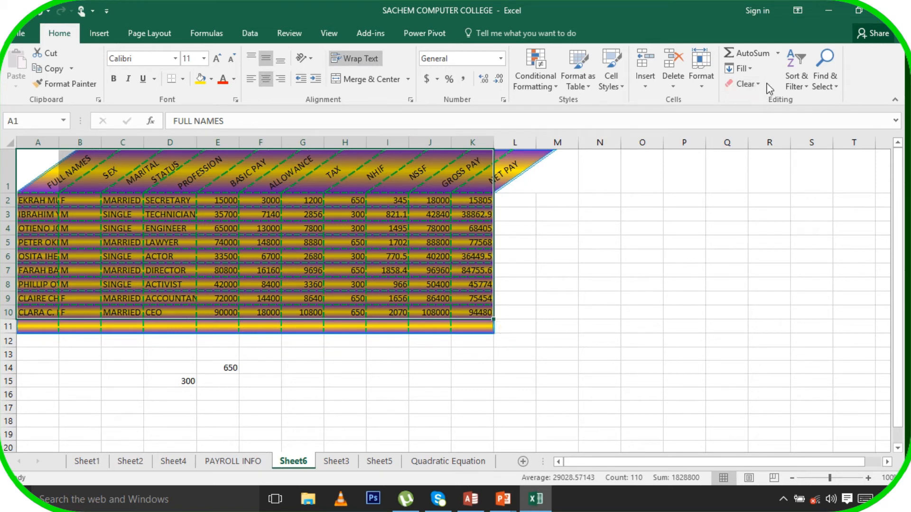
{"action": "left_click", "coordinate": [805, 86]}
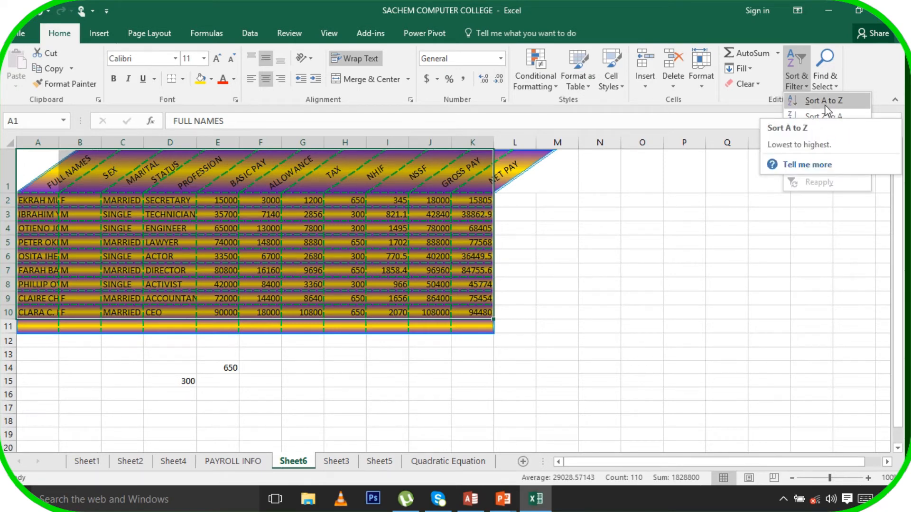
{"action": "left_click", "coordinate": [823, 101]}
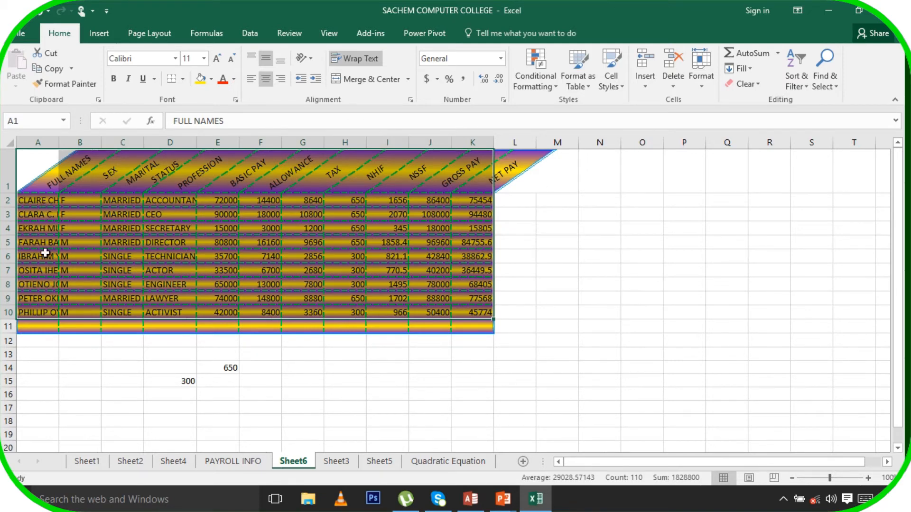
{"action": "left_click", "coordinate": [39, 15]}
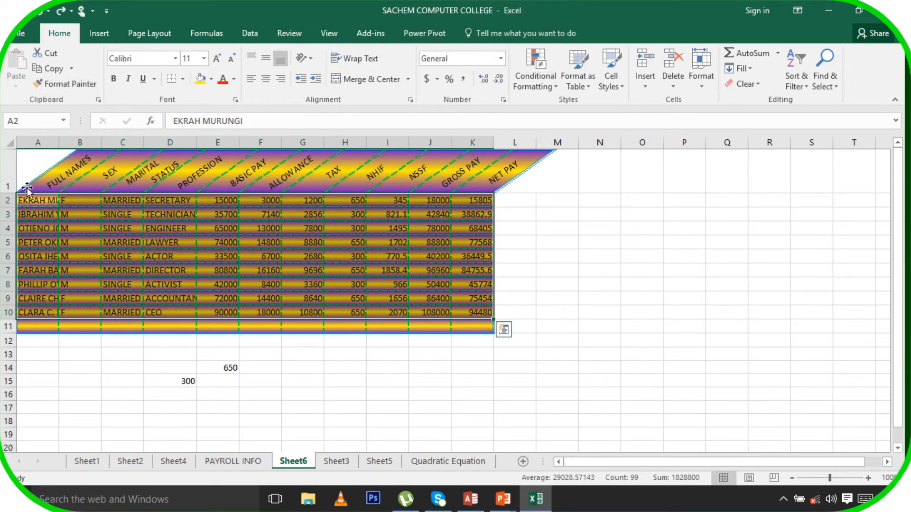
{"action": "left_click", "coordinate": [60, 13]}
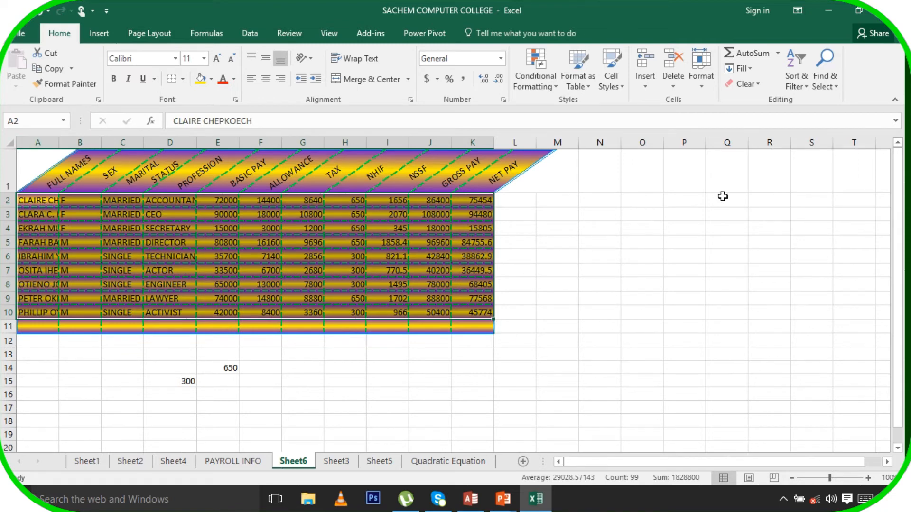
Custom-sort the table by BASIC PAY, Largest to Smallest, so 90000 tops the list
{"action": "left_click", "coordinate": [808, 89]}
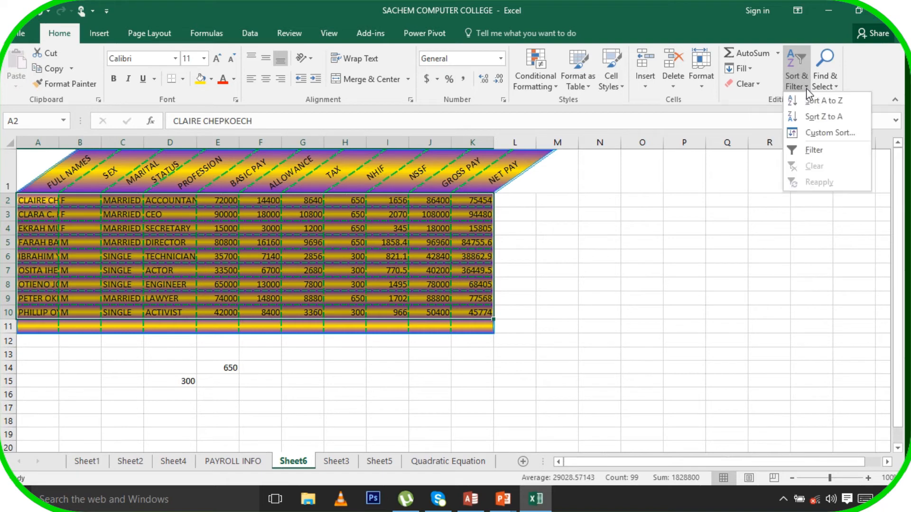
{"action": "left_click", "coordinate": [834, 136]}
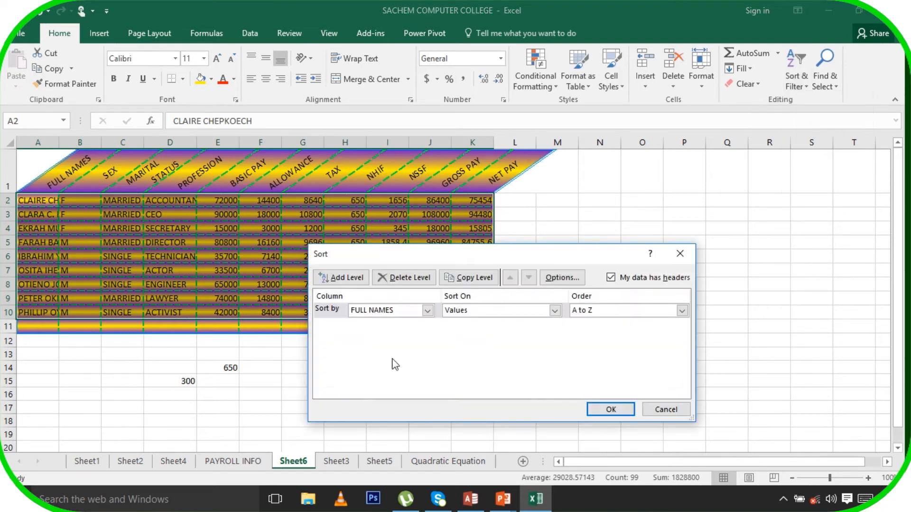
{"action": "left_click", "coordinate": [427, 310]}
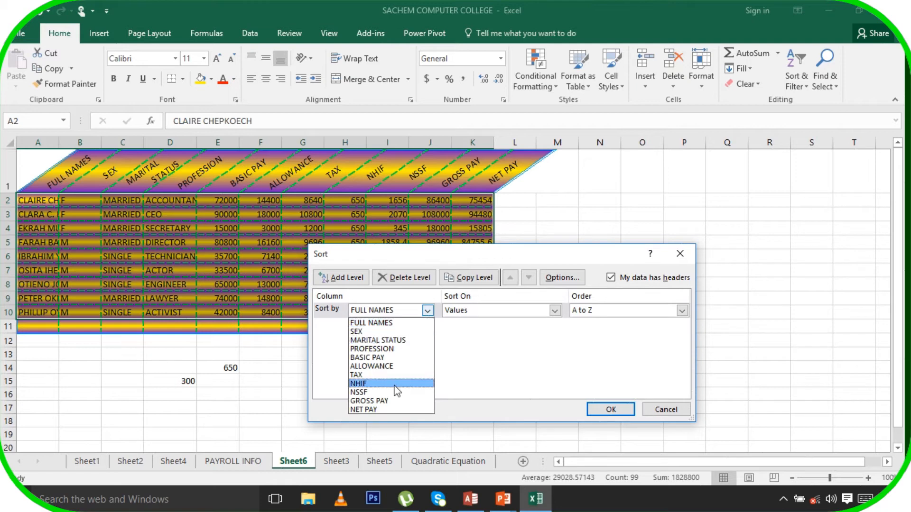
{"action": "left_click", "coordinate": [378, 358]}
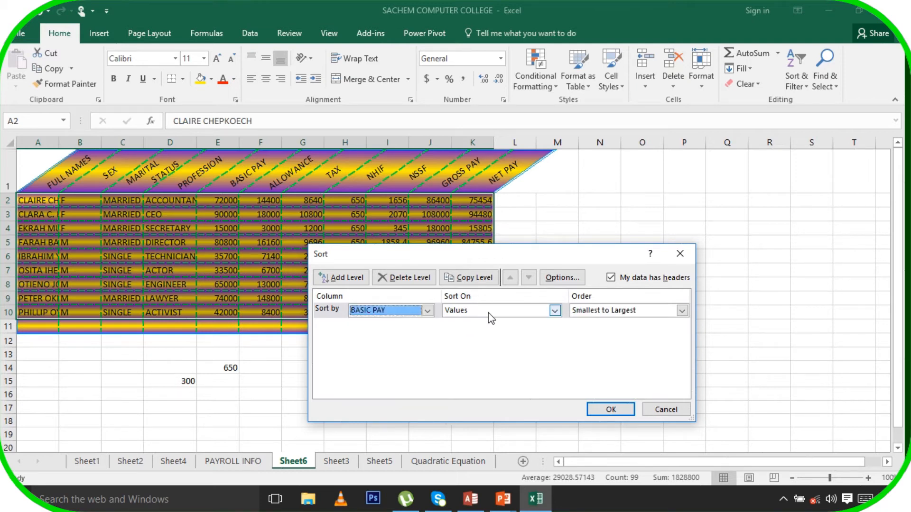
{"action": "left_click", "coordinate": [599, 313]}
{"action": "left_click", "coordinate": [607, 330]}
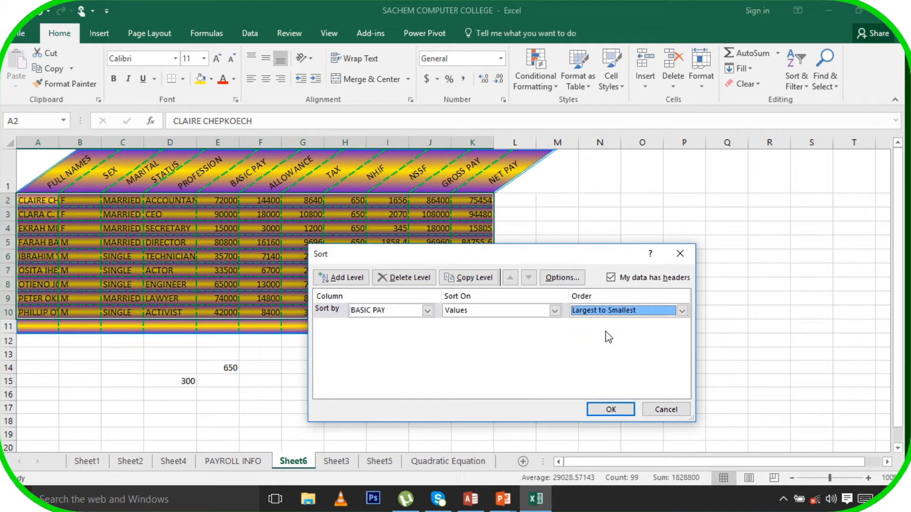
{"action": "left_click", "coordinate": [612, 409]}
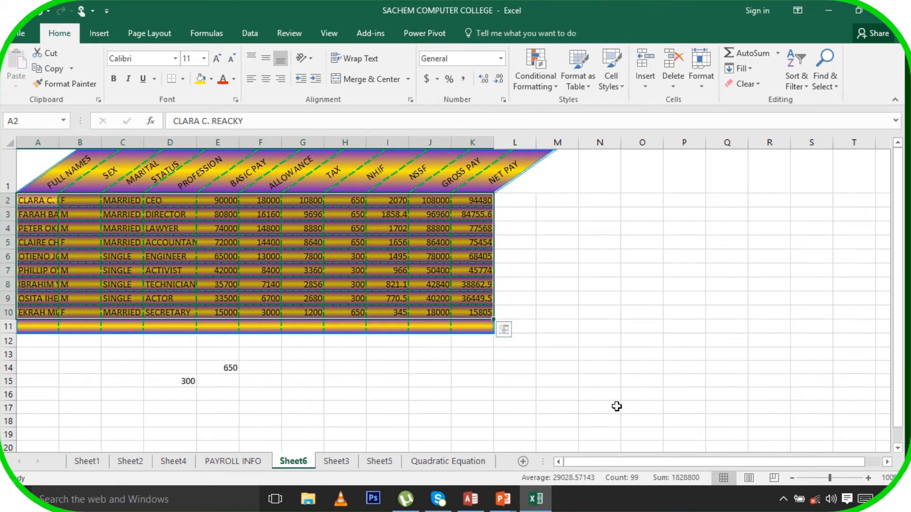
{"action": "left_click", "coordinate": [231, 201]}
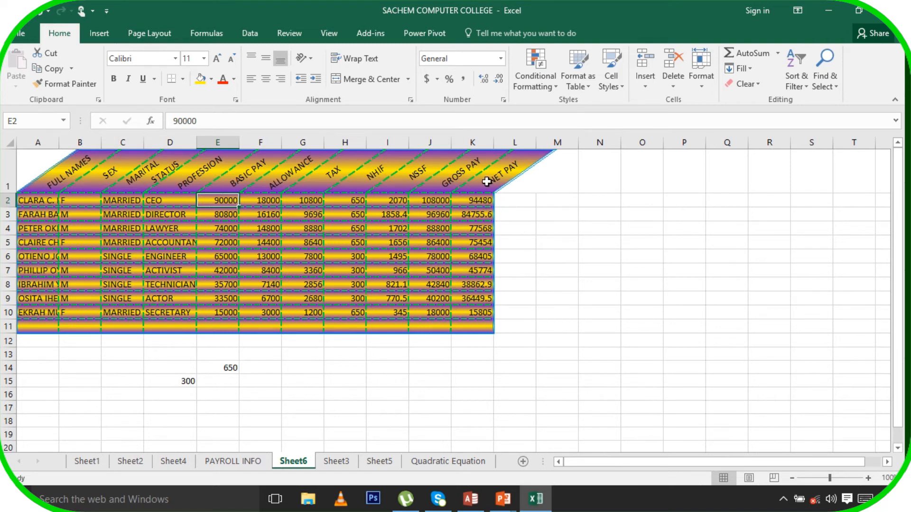
Try turning on Filter with a lone empty cell selected and dismiss the resulting error
{"action": "left_click_drag", "start_coordinate": [487, 182], "coordinate": [488, 312]}
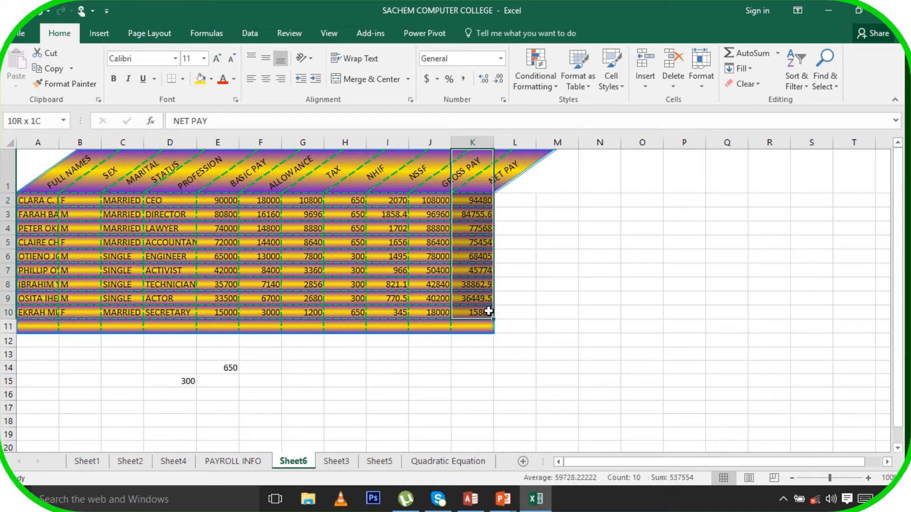
{"action": "left_click", "coordinate": [612, 271]}
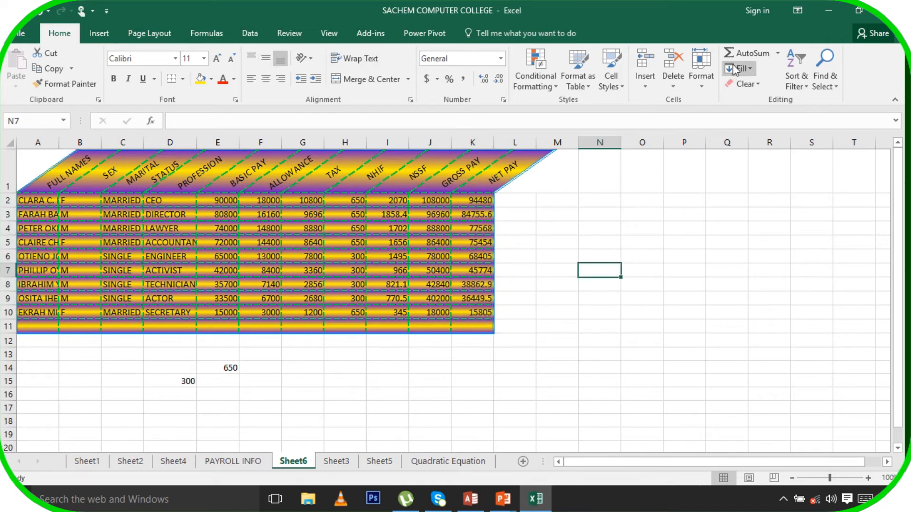
{"action": "left_click", "coordinate": [806, 87]}
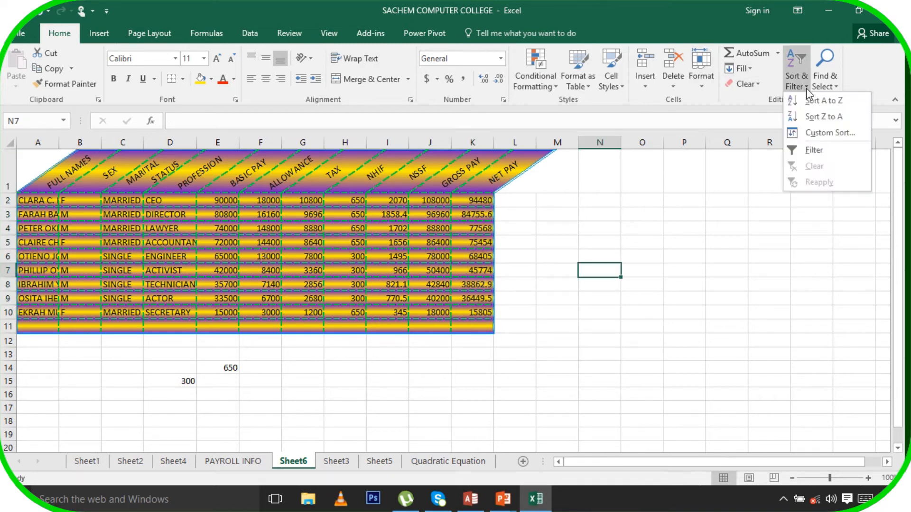
{"action": "left_click", "coordinate": [818, 149]}
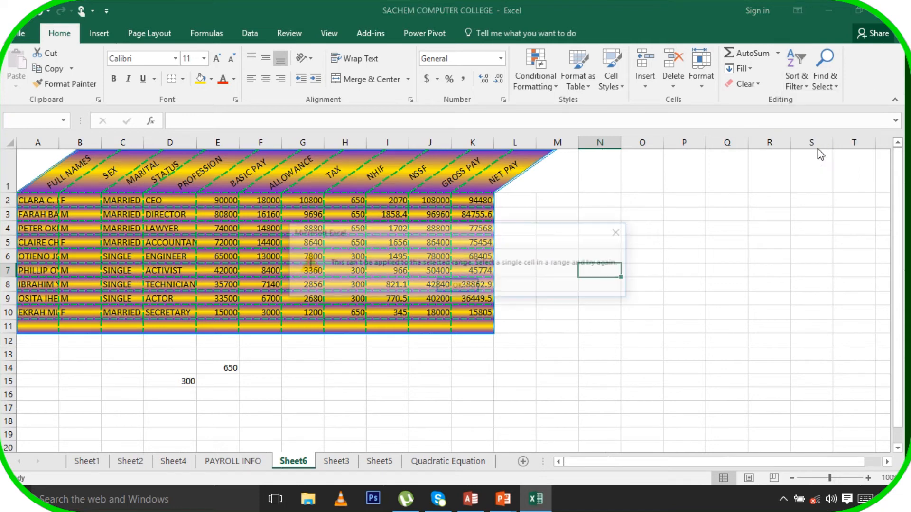
{"action": "left_click", "coordinate": [467, 286]}
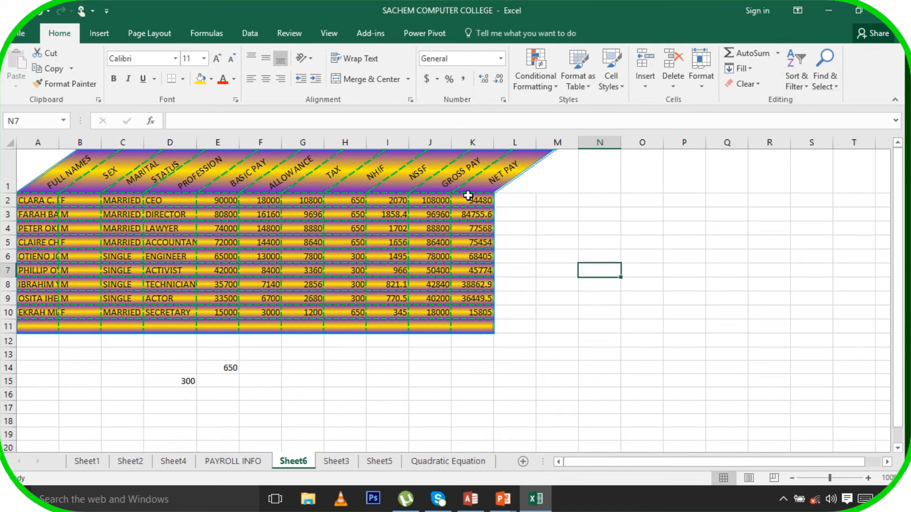
Filter the NET PAY column to show values greater than or equal to 45000
{"action": "left_click_drag", "start_coordinate": [468, 185], "coordinate": [468, 314]}
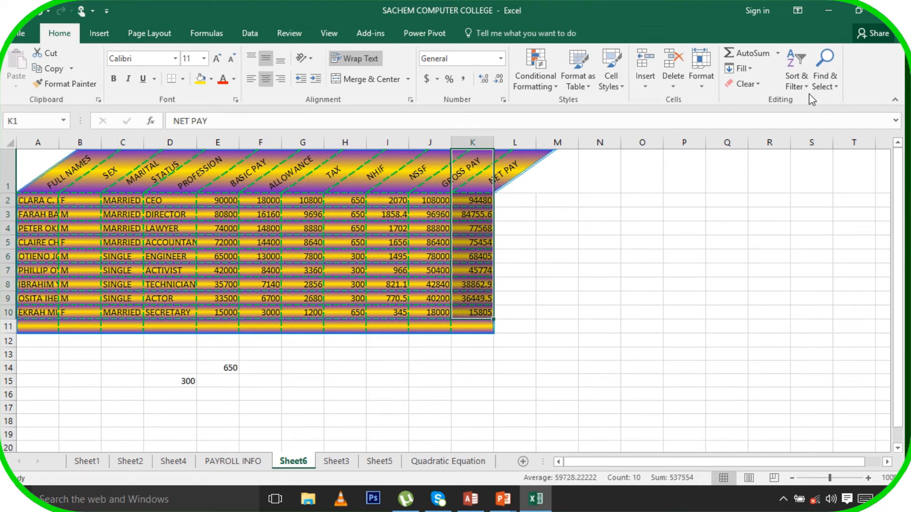
{"action": "left_click", "coordinate": [799, 79]}
{"action": "left_click", "coordinate": [807, 146]}
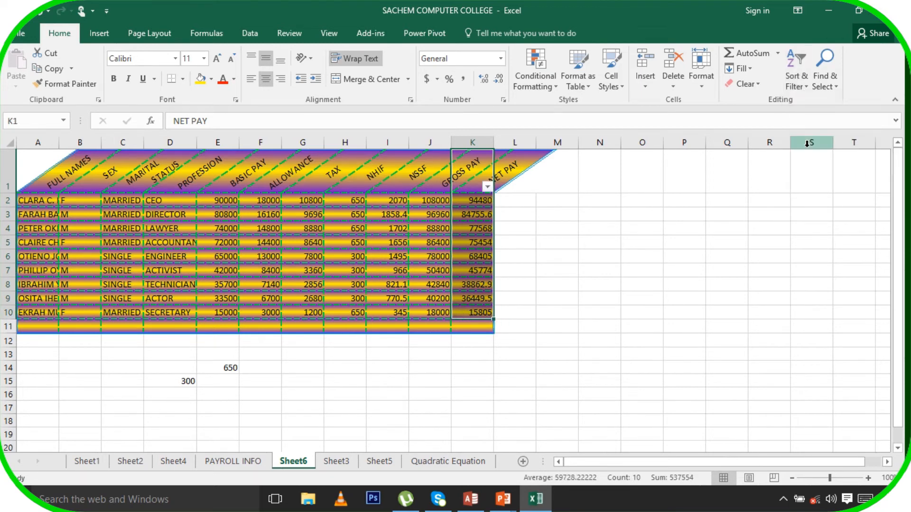
{"action": "left_click", "coordinate": [488, 189]}
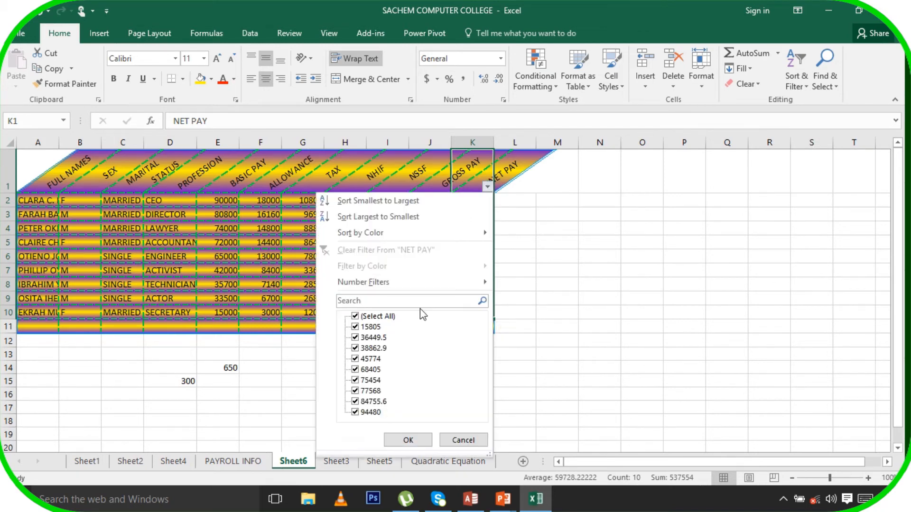
{"action": "mouse_move", "coordinate": [477, 283]}
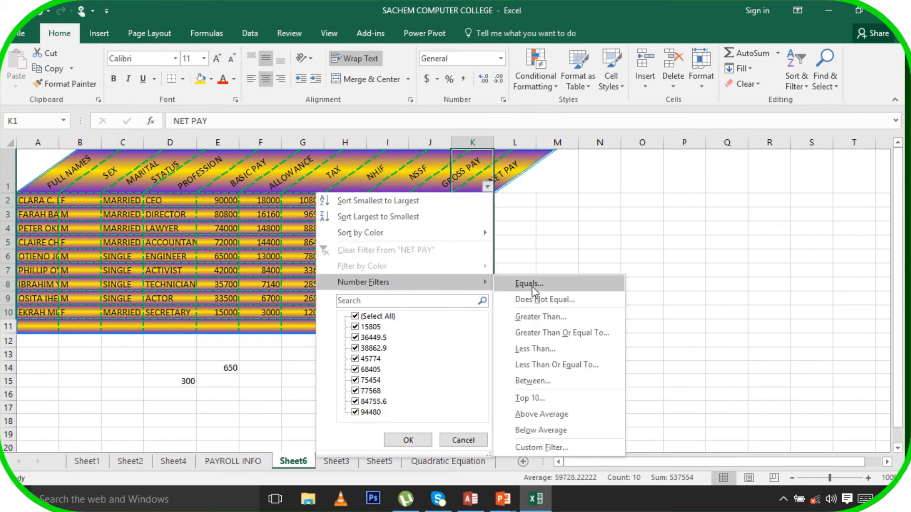
{"action": "left_click", "coordinate": [556, 337]}
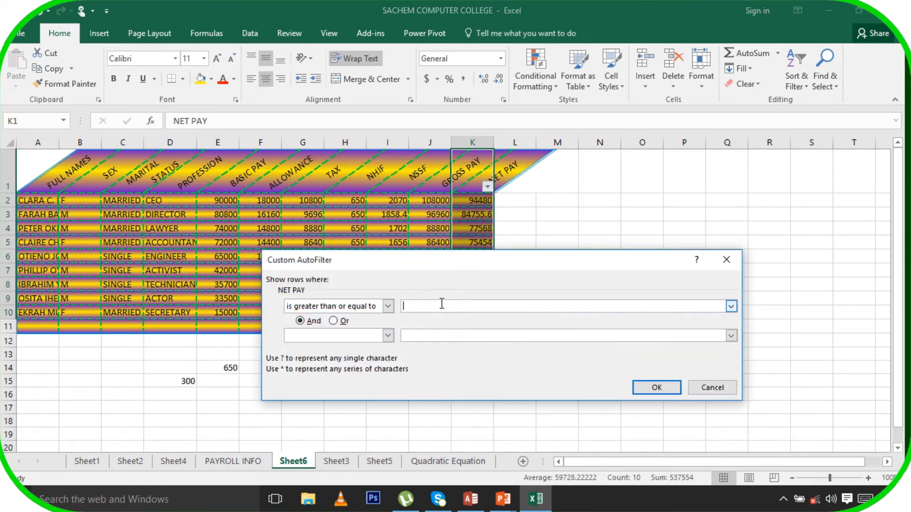
{"action": "type", "text": "45000"}
{"action": "left_click", "coordinate": [666, 394]}
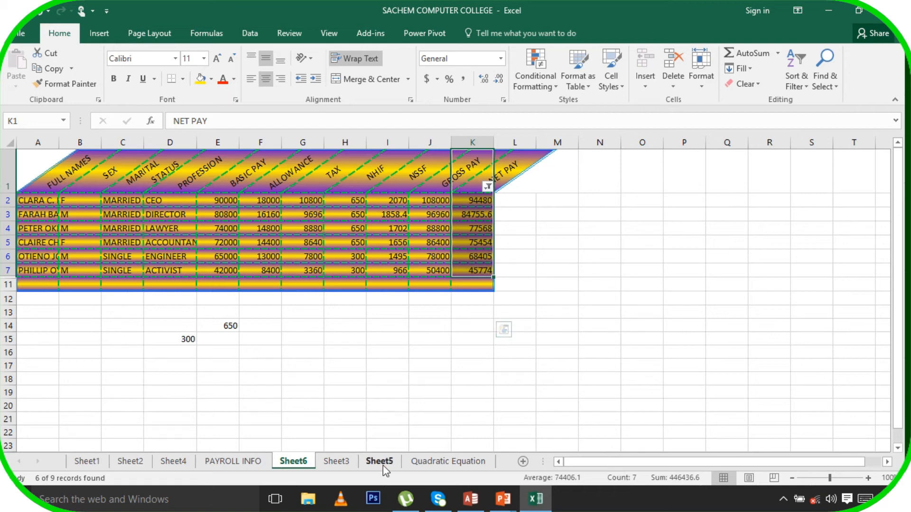
Browse Sheet3, Sheet2, Sheet4, PAYROLL INFO, Sheet6 and Sheet5, ending on Sheet1's J4
{"action": "left_click", "coordinate": [340, 462]}
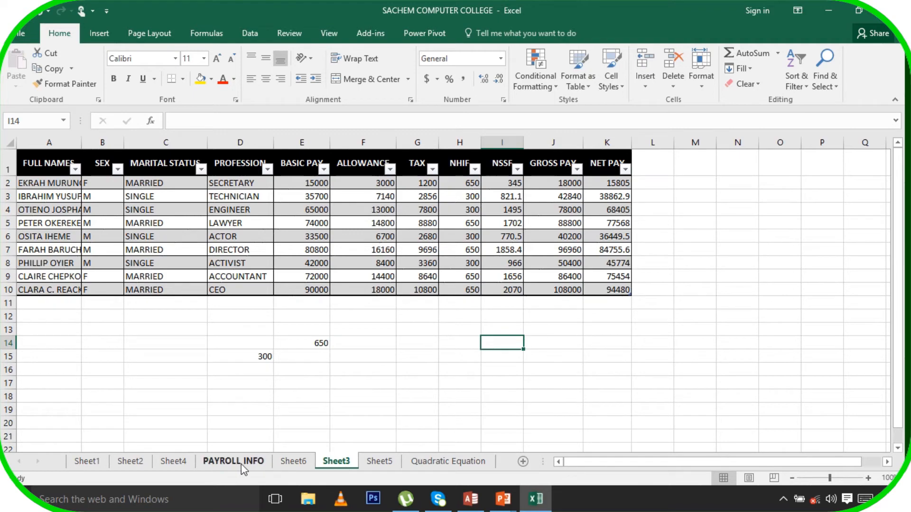
{"action": "left_click", "coordinate": [104, 460]}
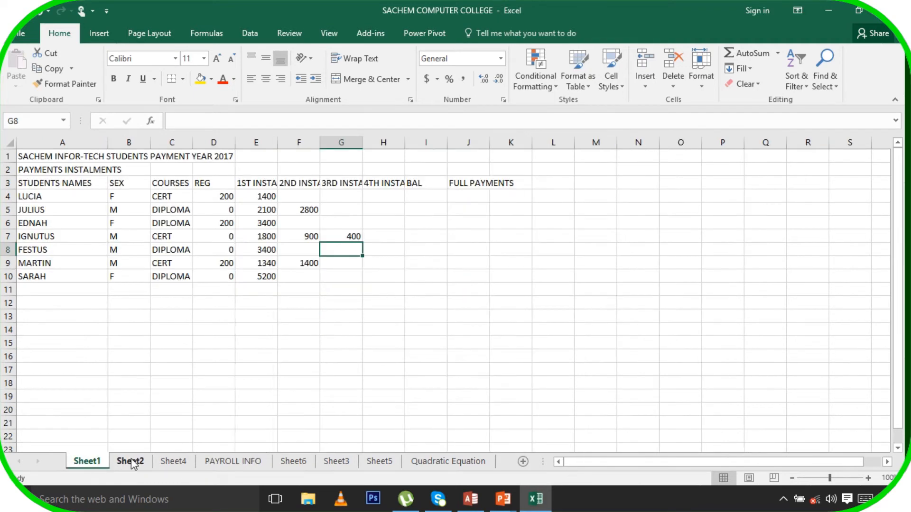
{"action": "left_click", "coordinate": [131, 460]}
{"action": "left_click", "coordinate": [164, 462]}
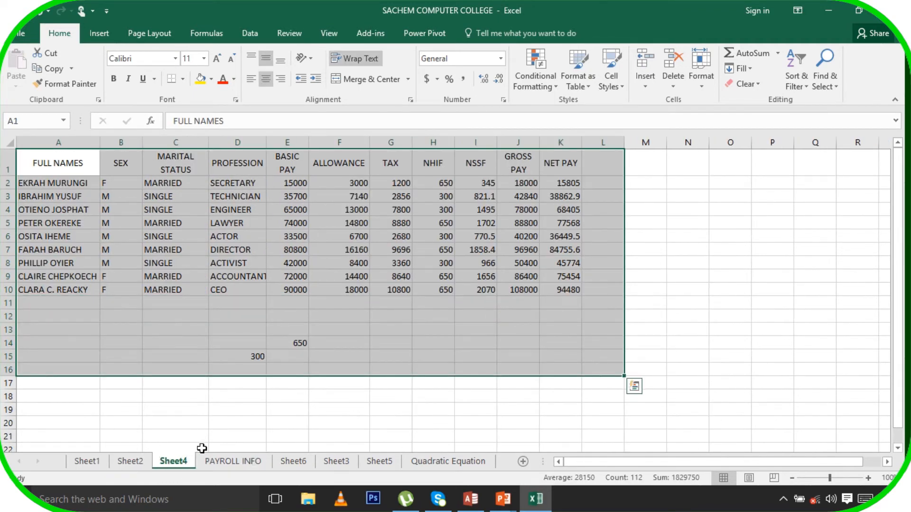
{"action": "left_click", "coordinate": [229, 465]}
{"action": "left_click", "coordinate": [285, 462]}
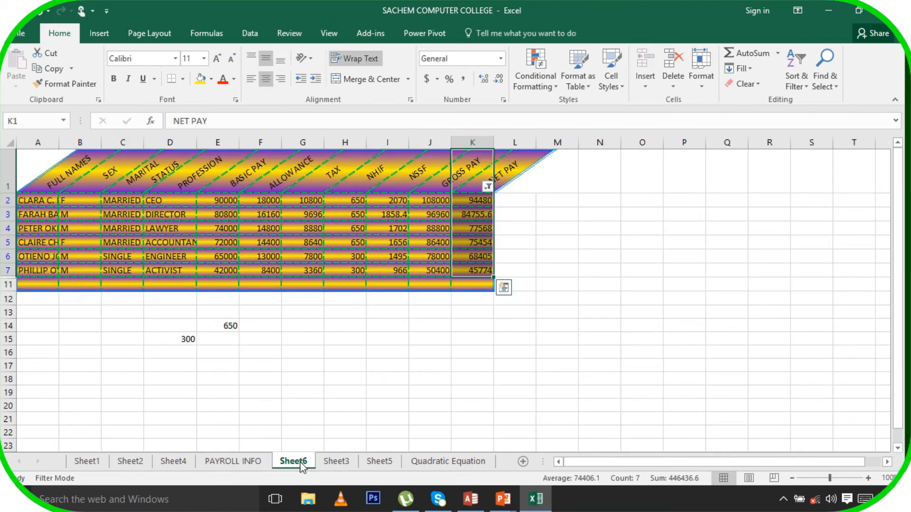
{"action": "left_click", "coordinate": [342, 462]}
{"action": "left_click", "coordinate": [380, 463]}
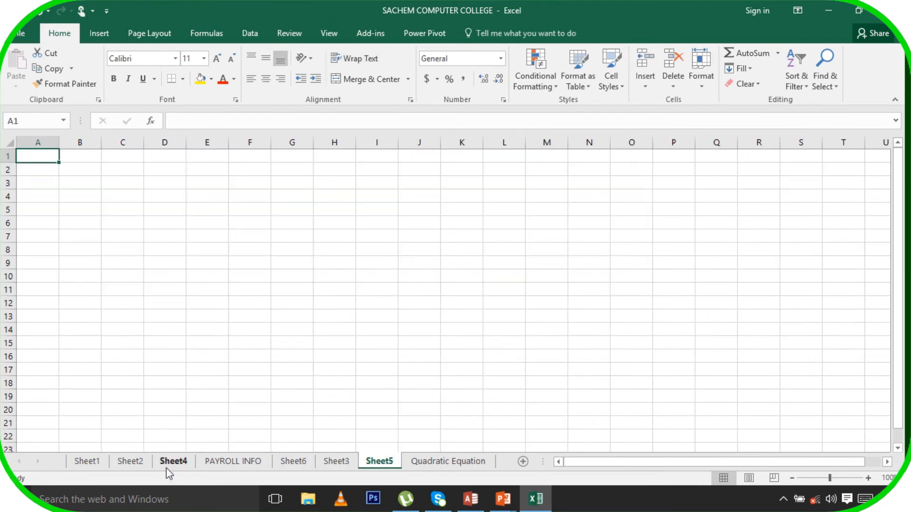
{"action": "left_click", "coordinate": [90, 463]}
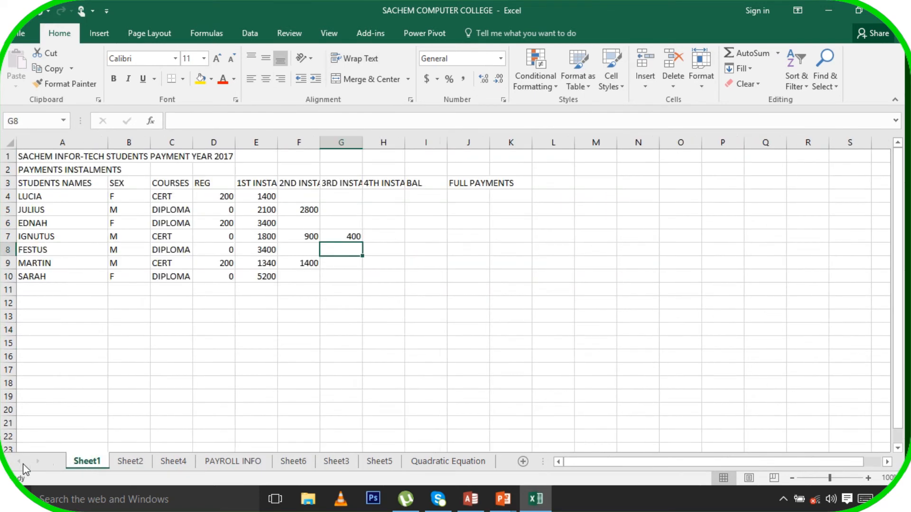
{"action": "left_click", "coordinate": [140, 464]}
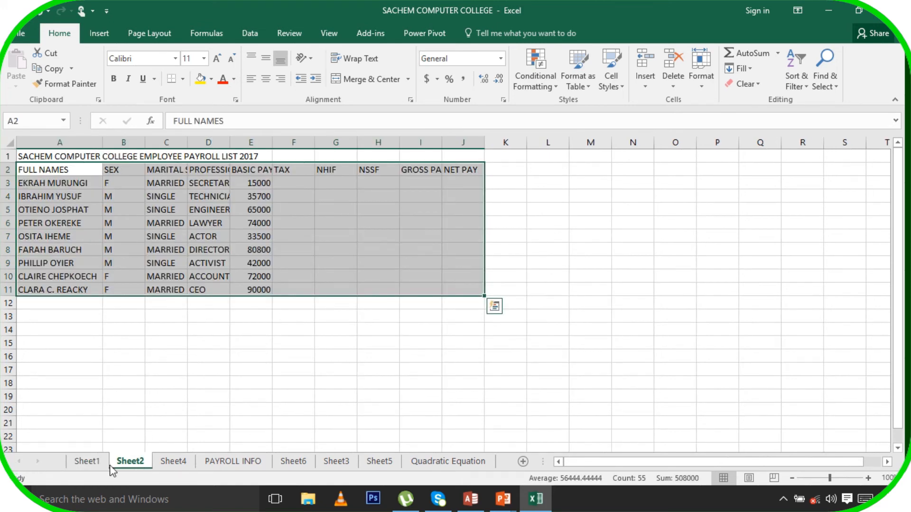
{"action": "left_click", "coordinate": [85, 462]}
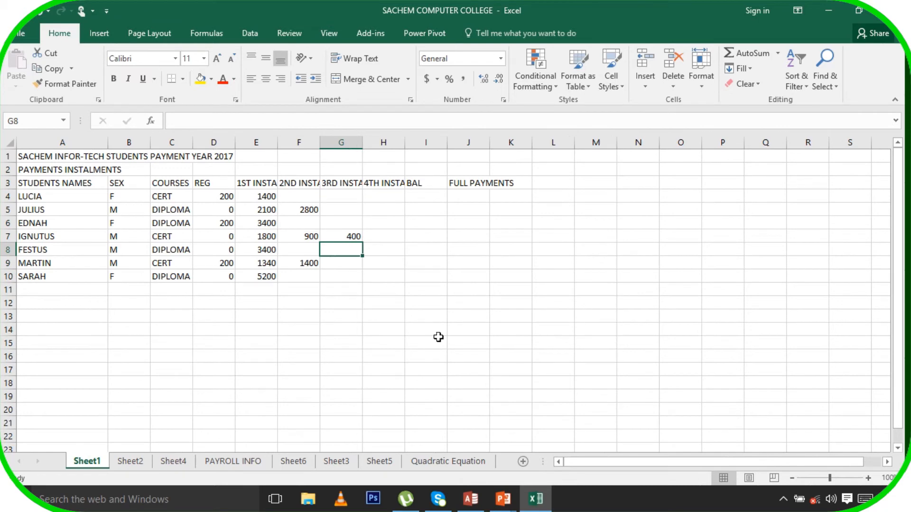
{"action": "left_click", "coordinate": [463, 197]}
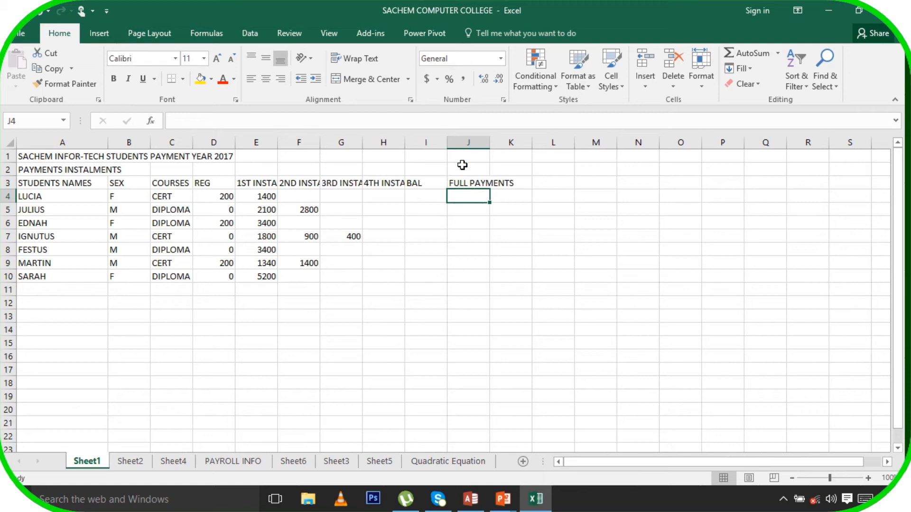
Merge and centre the A1:J1 title, making it 16pt bold underlined Adobe Gothic Std
{"action": "left_click_drag", "start_coordinate": [468, 158], "coordinate": [29, 146]}
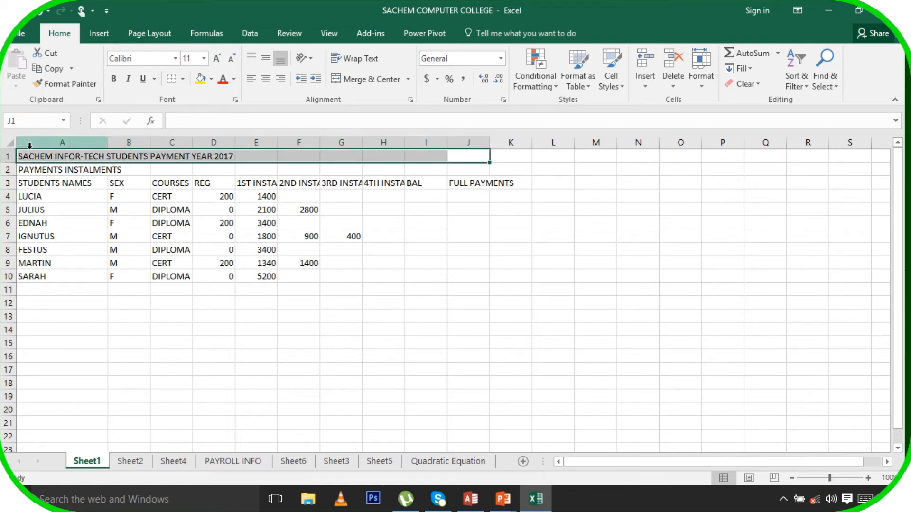
{"action": "left_click", "coordinate": [366, 80]}
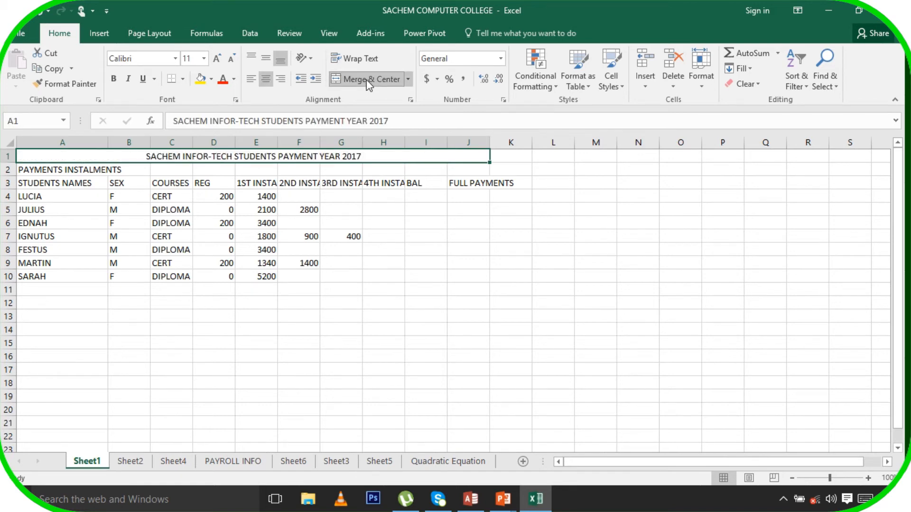
{"action": "left_click", "coordinate": [216, 58]}
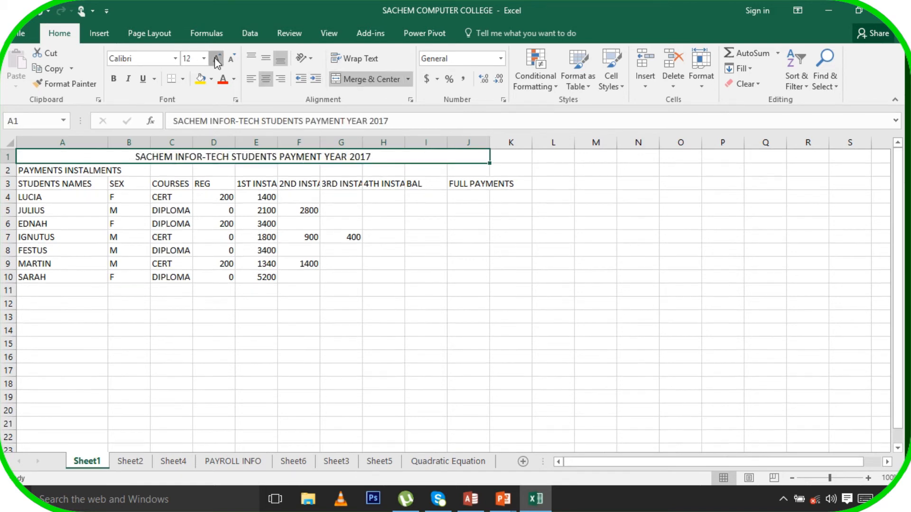
{"action": "left_click", "coordinate": [216, 59]}
{"action": "left_click", "coordinate": [217, 60]}
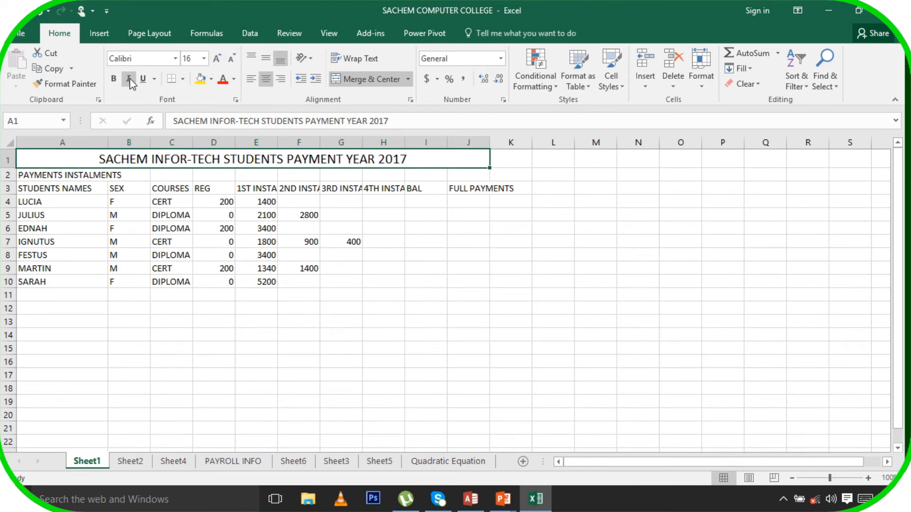
{"action": "left_click", "coordinate": [113, 80]}
{"action": "left_click", "coordinate": [143, 79]}
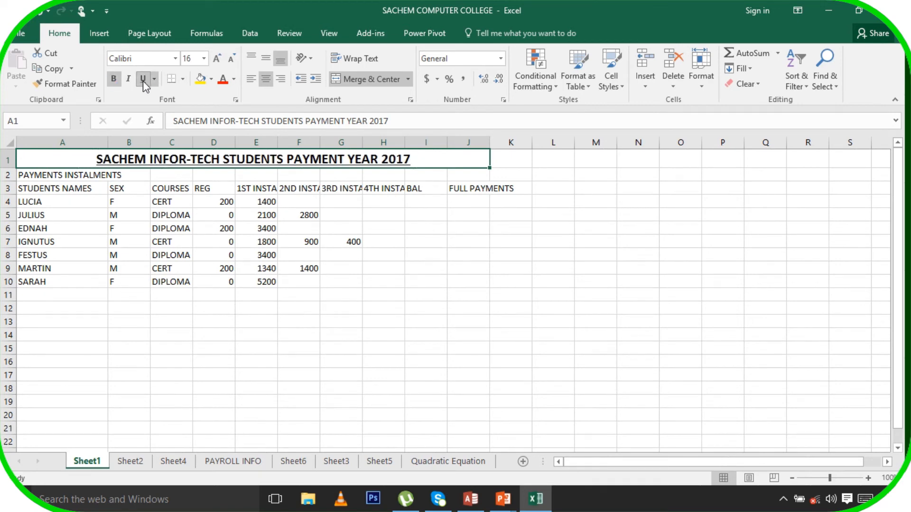
{"action": "left_click", "coordinate": [175, 62]}
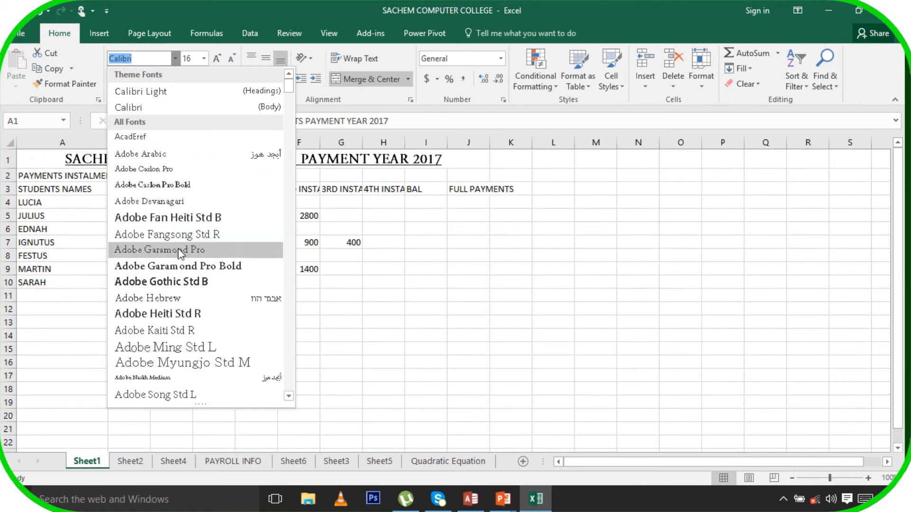
{"action": "left_click", "coordinate": [197, 282]}
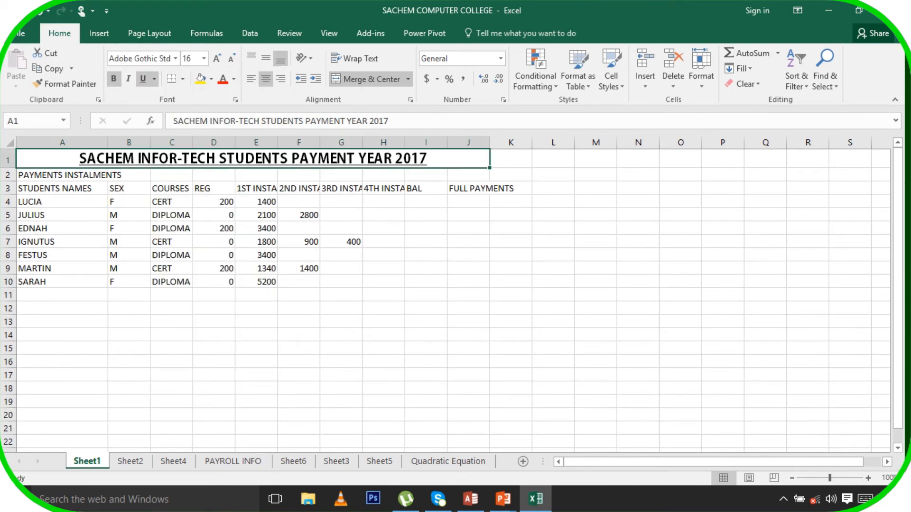
Merge and centre PAYMENTS INSTALMENTS across A2:H2
{"action": "left_click", "coordinate": [27, 178]}
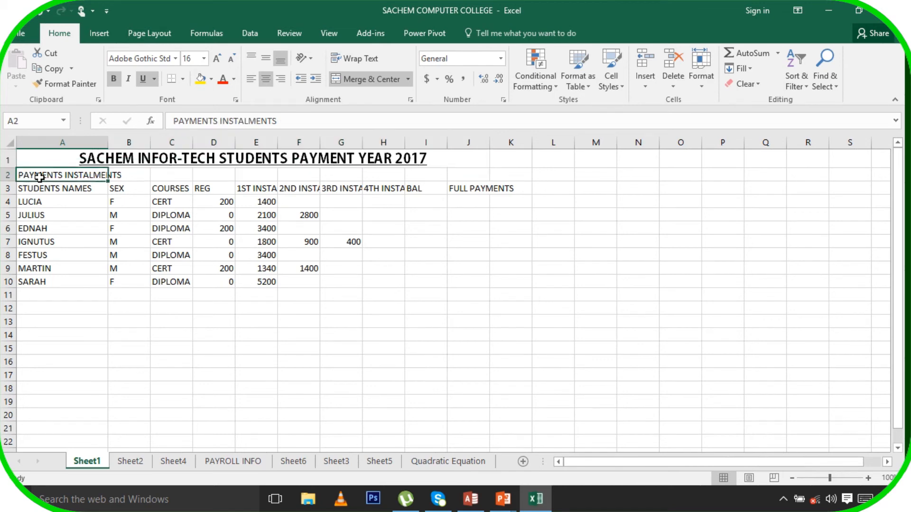
{"action": "left_click_drag", "start_coordinate": [123, 177], "coordinate": [380, 177]}
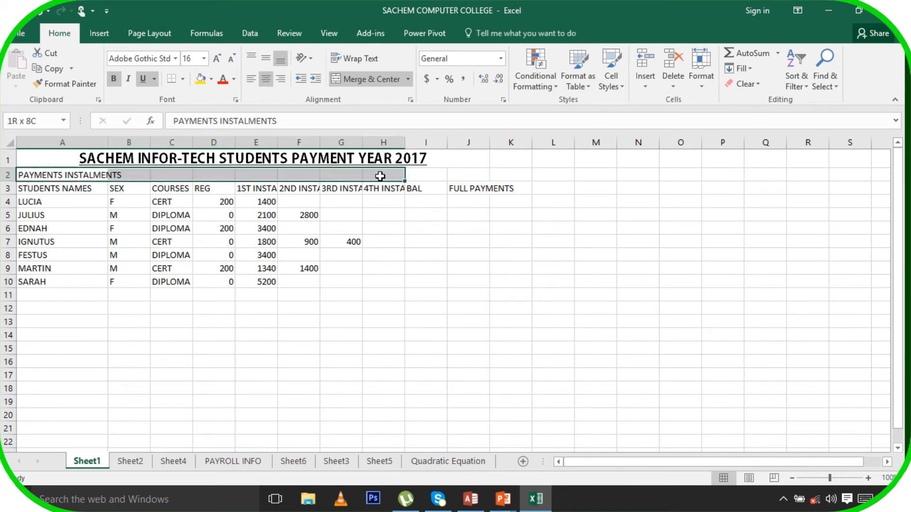
{"action": "left_click", "coordinate": [356, 84]}
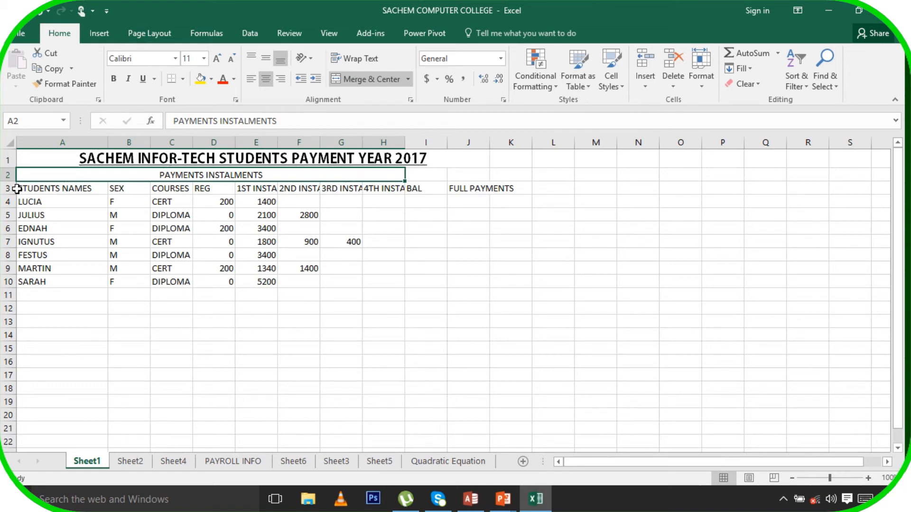
{"action": "left_click", "coordinate": [470, 201]}
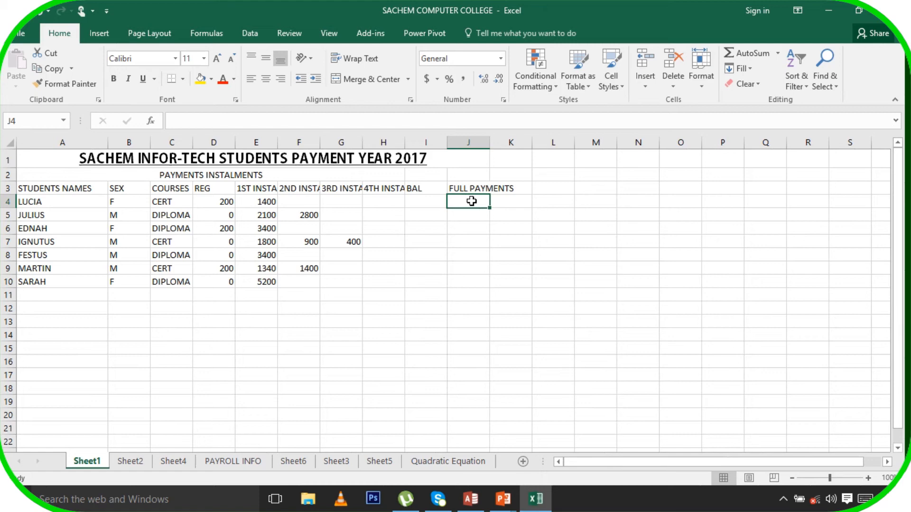
Enter =if(C4="cert",4000+D4,(C4="diploma",5200+D4)) in J4, which Excel rejects
{"action": "type", "text": "="}
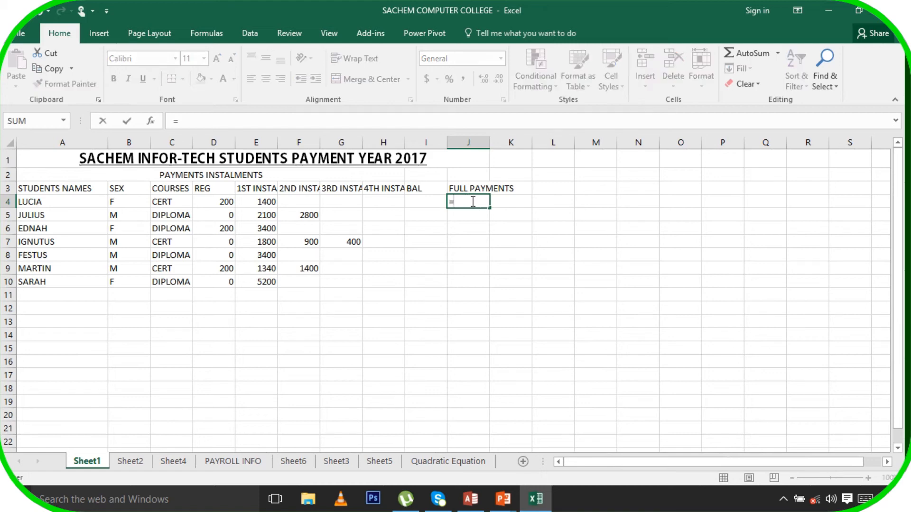
{"action": "type", "text": "if"}
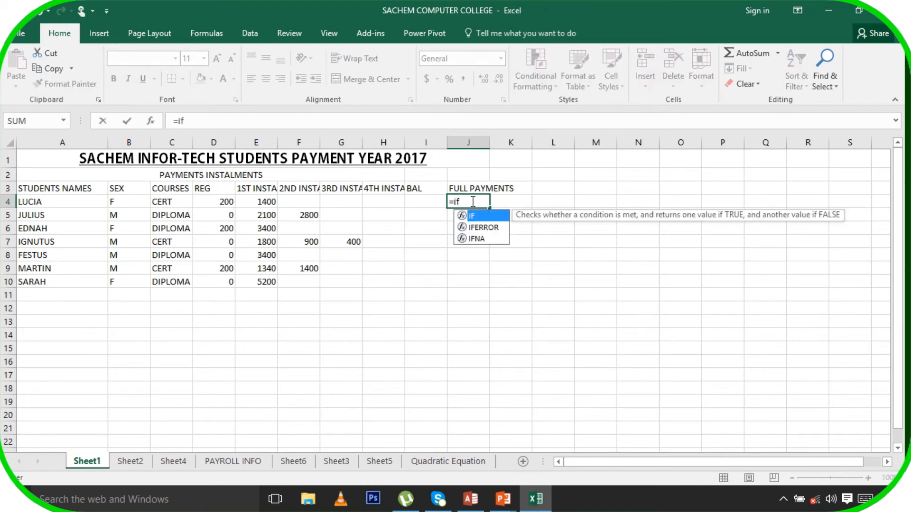
{"action": "type", "text": "("}
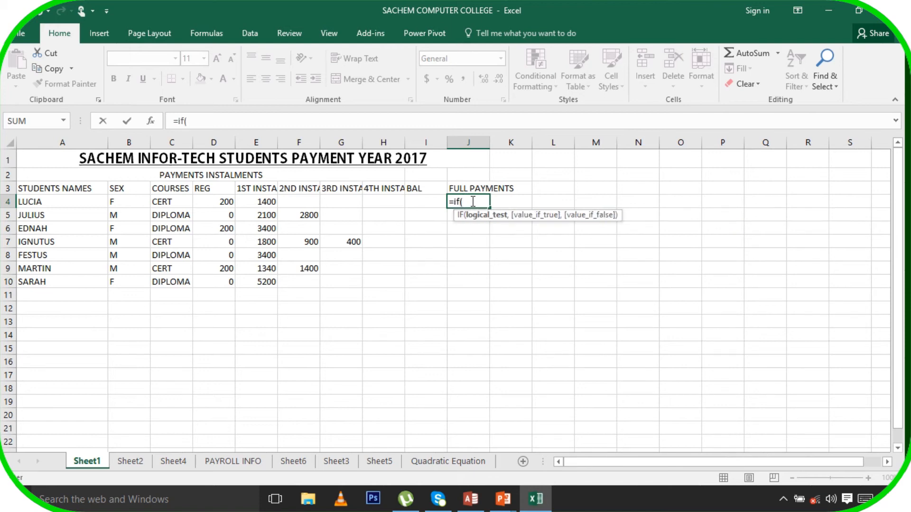
{"action": "left_click", "coordinate": [162, 202]}
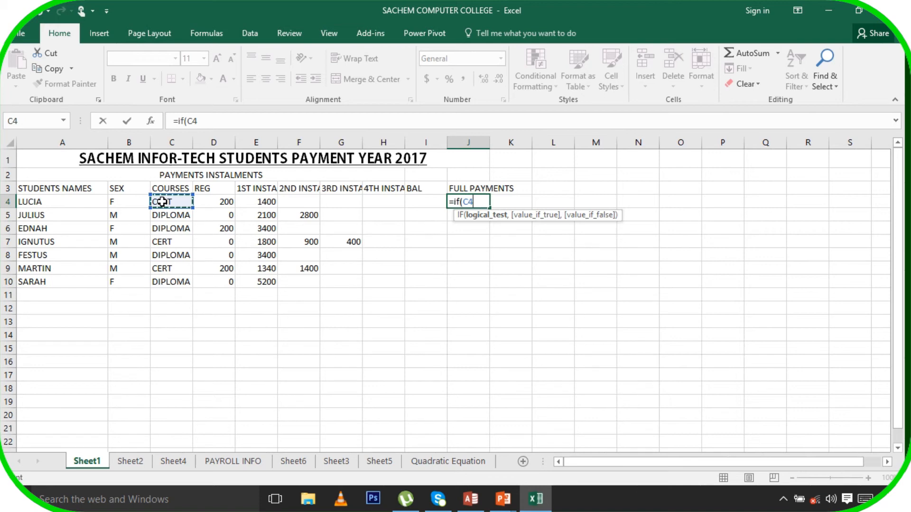
{"action": "type", "text": "=\"cert\""}
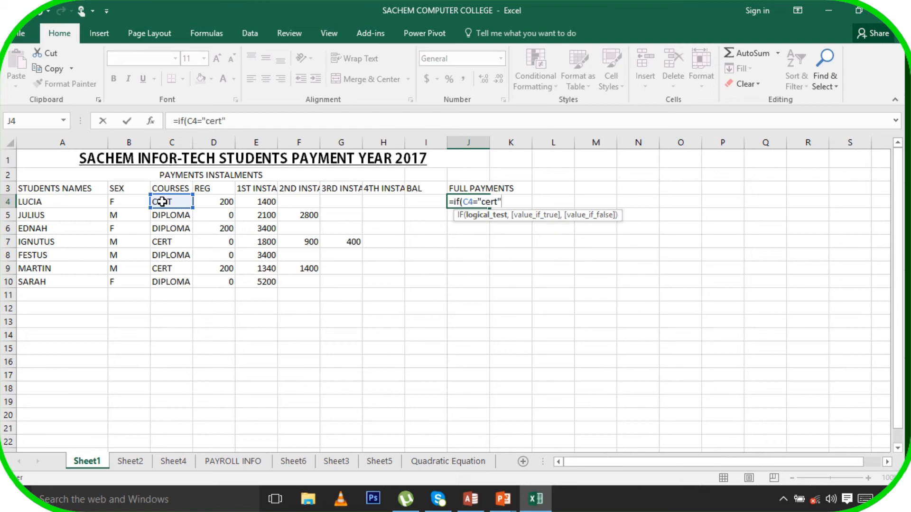
{"action": "type", "text": ","}
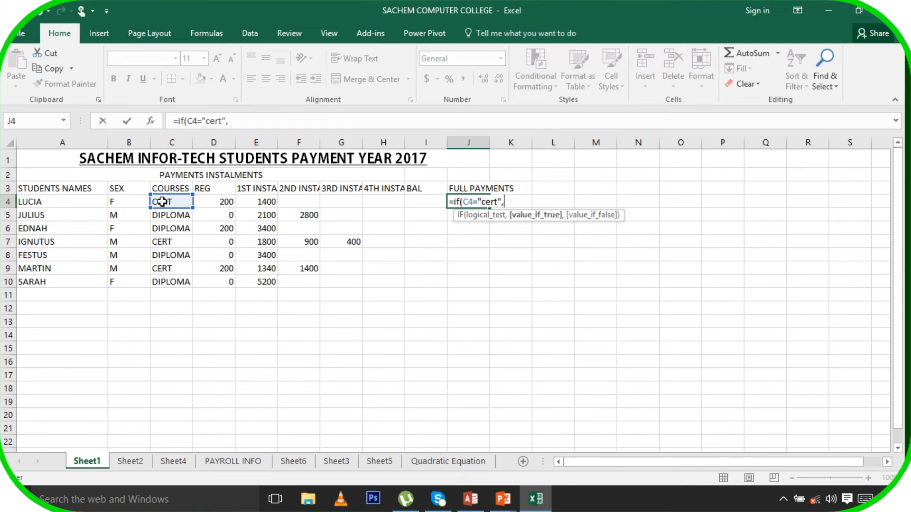
{"action": "type", "text": "4000+"}
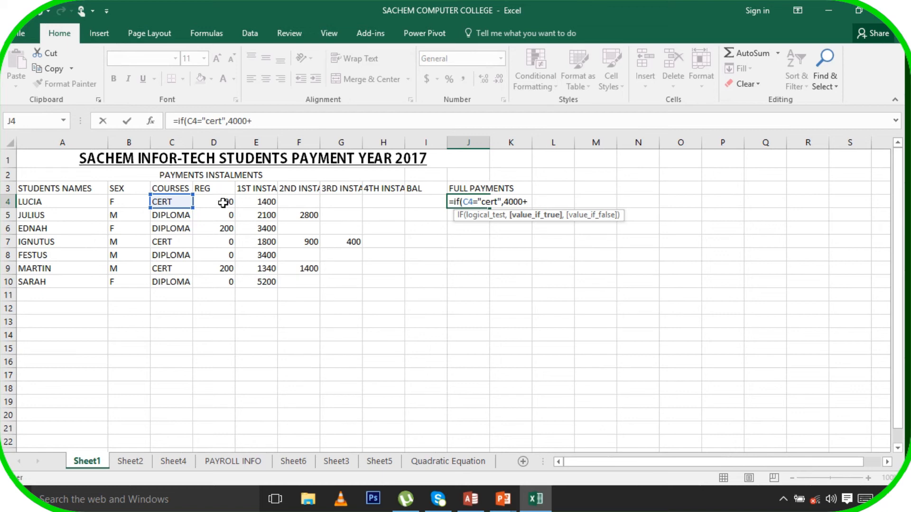
{"action": "left_click", "coordinate": [223, 203]}
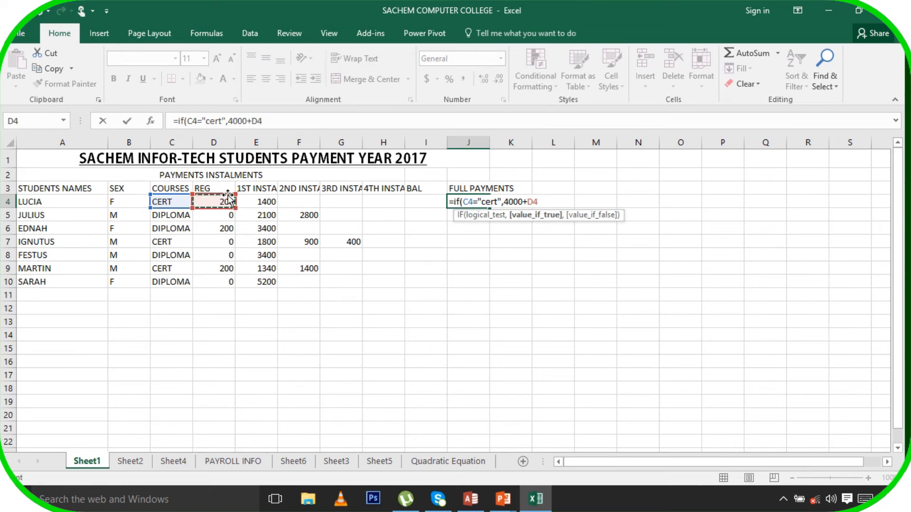
{"action": "type", "text": ","}
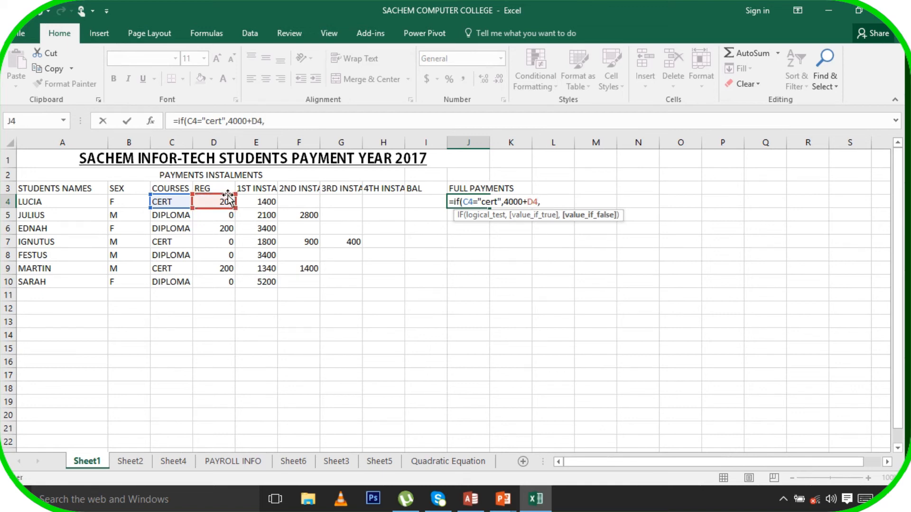
{"action": "type", "text": "("}
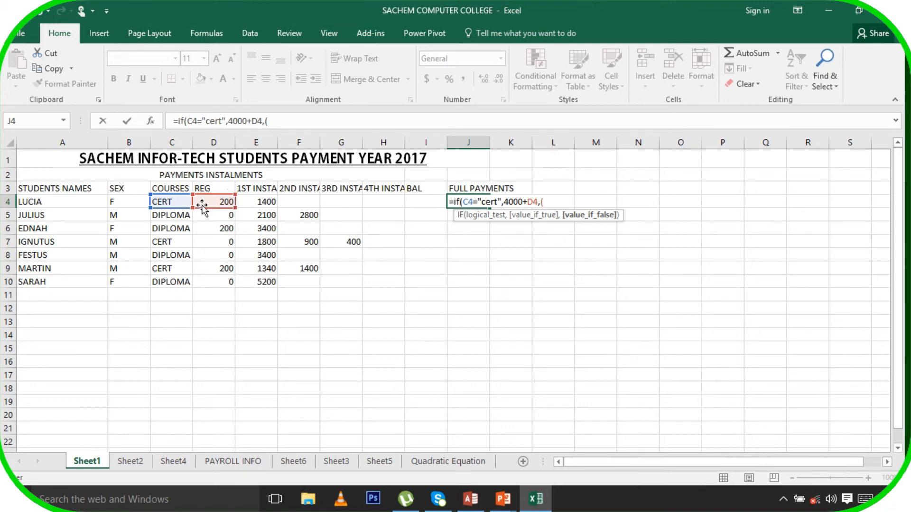
{"action": "left_click", "coordinate": [168, 202]}
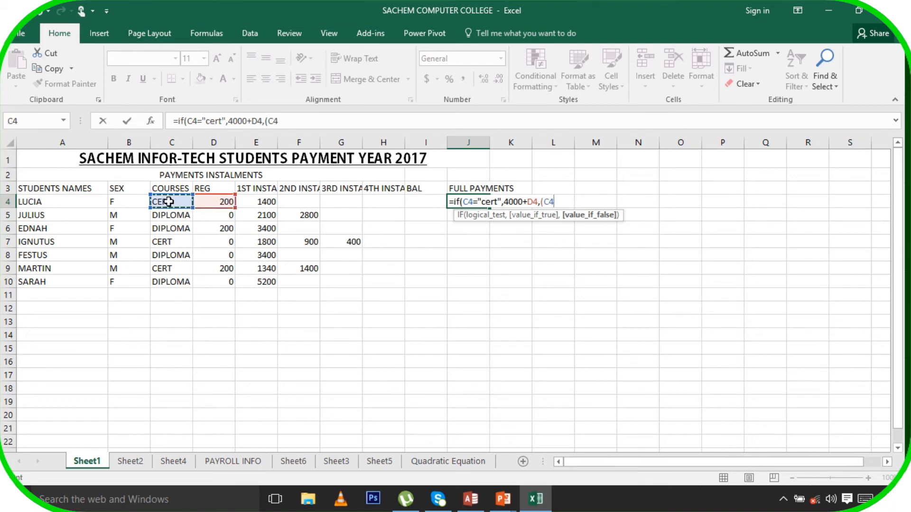
{"action": "type", "text": "="}
{"action": "type", "text": "\""}
{"action": "type", "text": "di"}
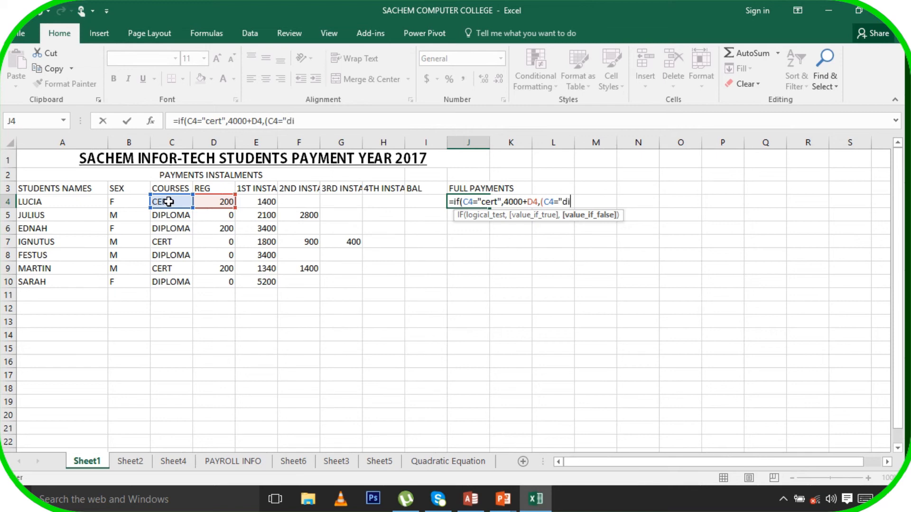
{"action": "type", "text": "ploma\",5200"}
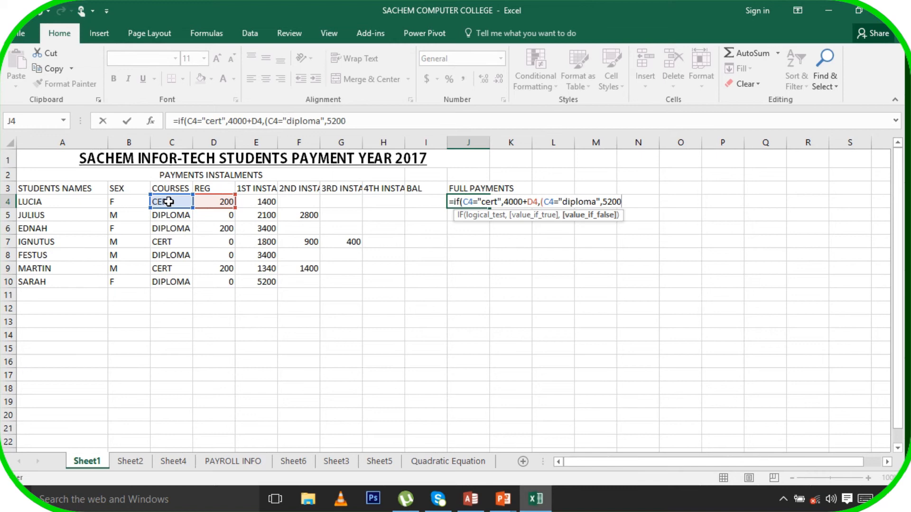
{"action": "type", "text": "+"}
{"action": "left_click", "coordinate": [219, 201]}
{"action": "type", "text": ")"}
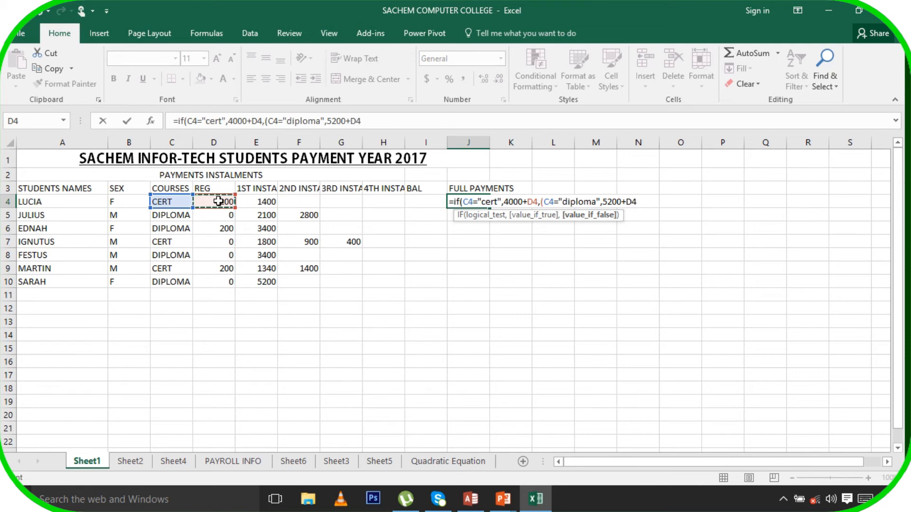
{"action": "type", "text": ")"}
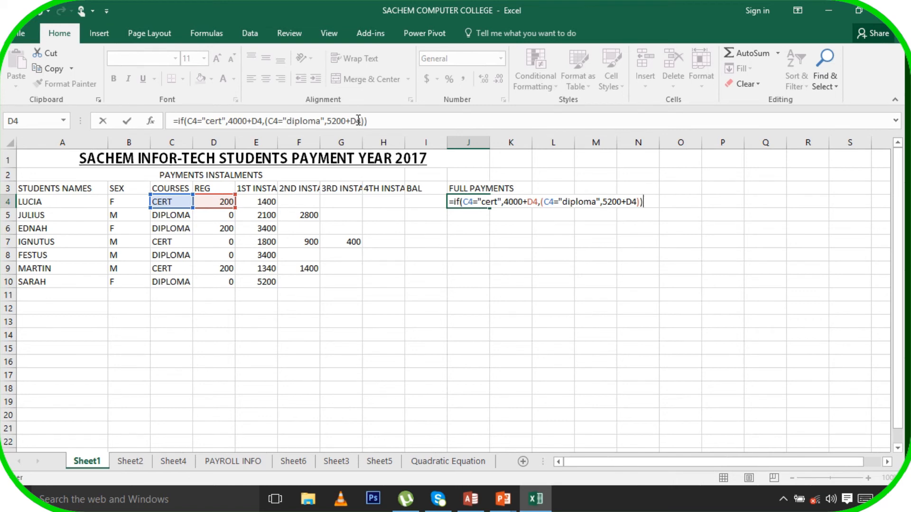
{"action": "key", "text": "Return"}
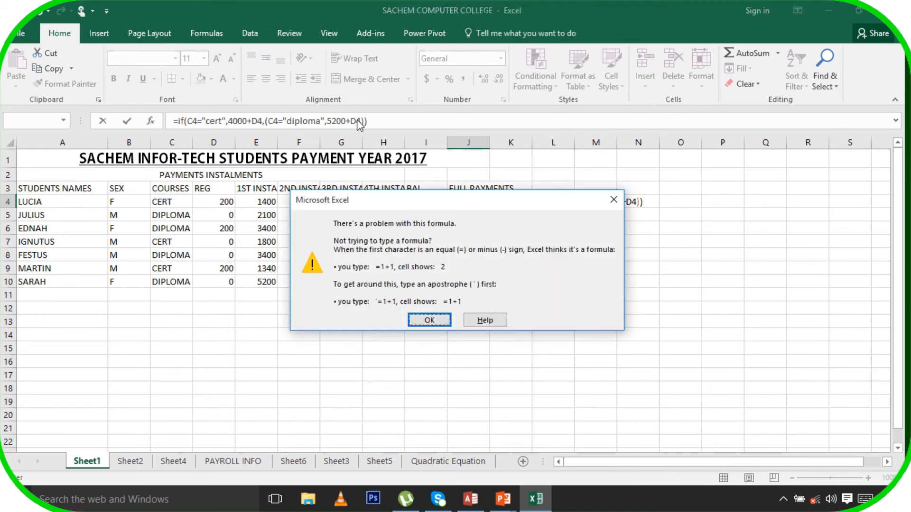
Dismiss the formula error and retry the unchanged J4 formula, which fails again
{"action": "left_click", "coordinate": [429, 319]}
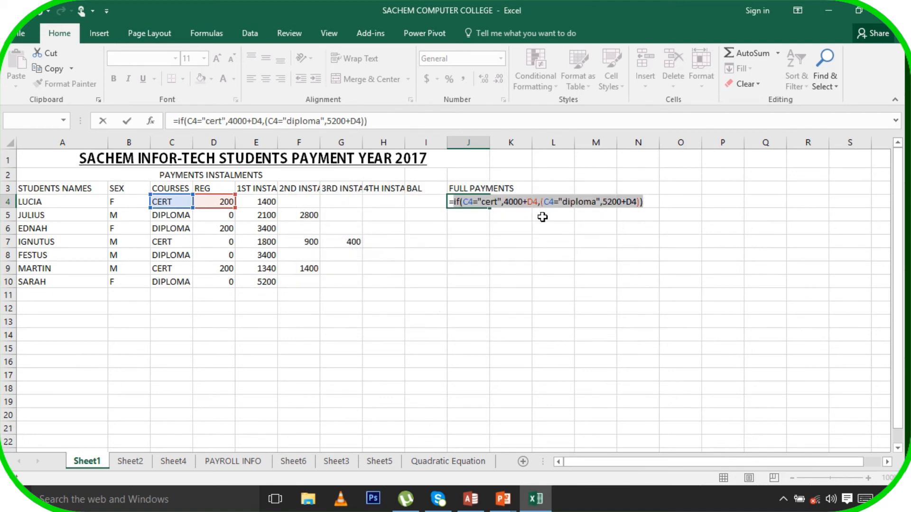
{"action": "left_click", "coordinate": [466, 202]}
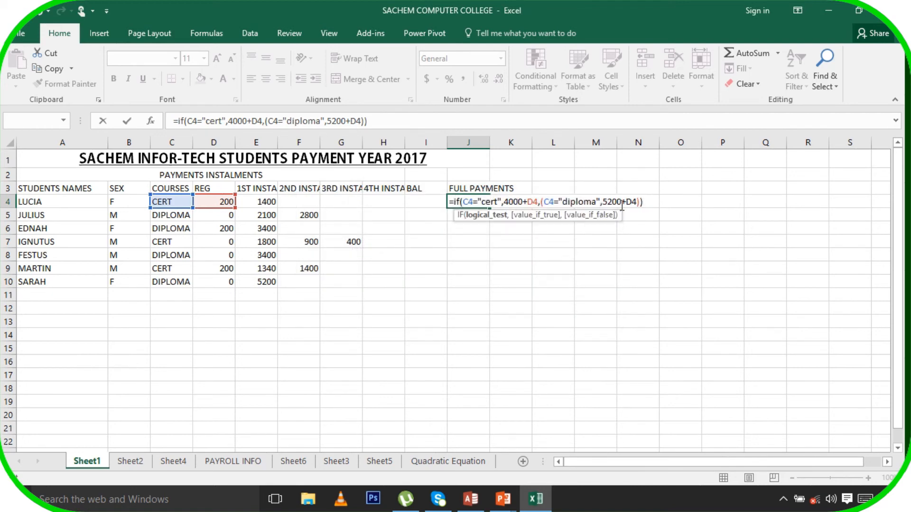
{"action": "left_click", "coordinate": [646, 201]}
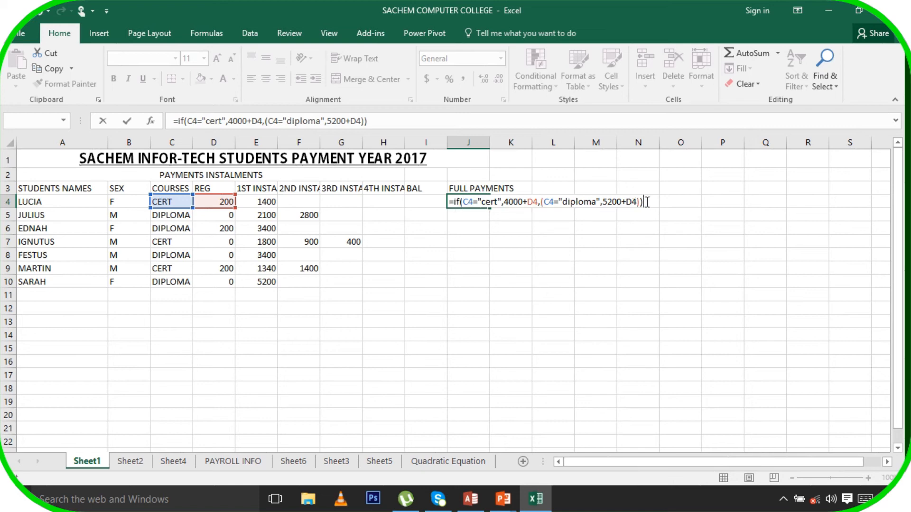
{"action": "key", "text": "Return"}
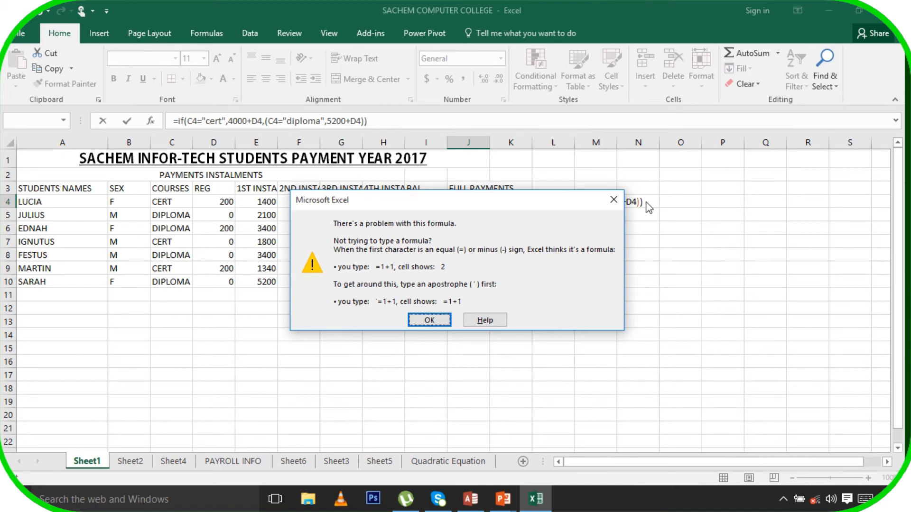
{"action": "key", "text": "Return"}
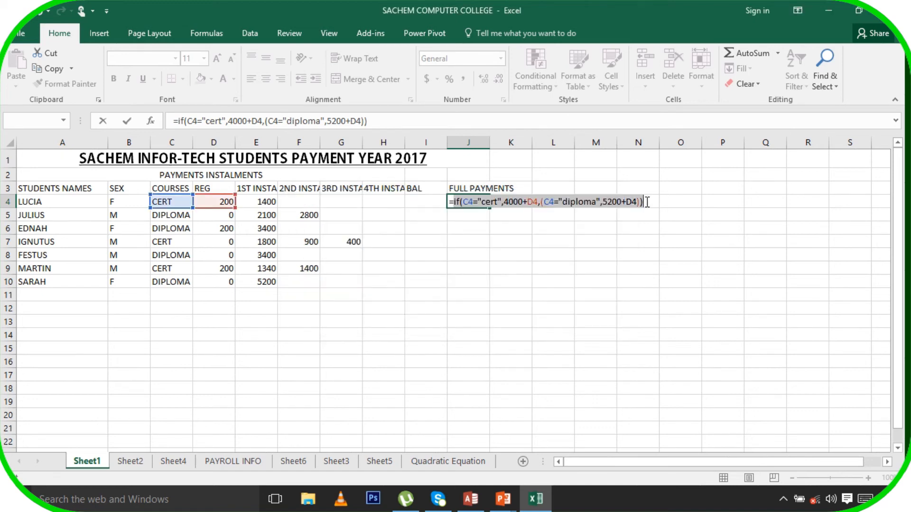
Insert IF before the diploma condition so J4 becomes a valid nested IF showing 4200
{"action": "left_click", "coordinate": [542, 204]}
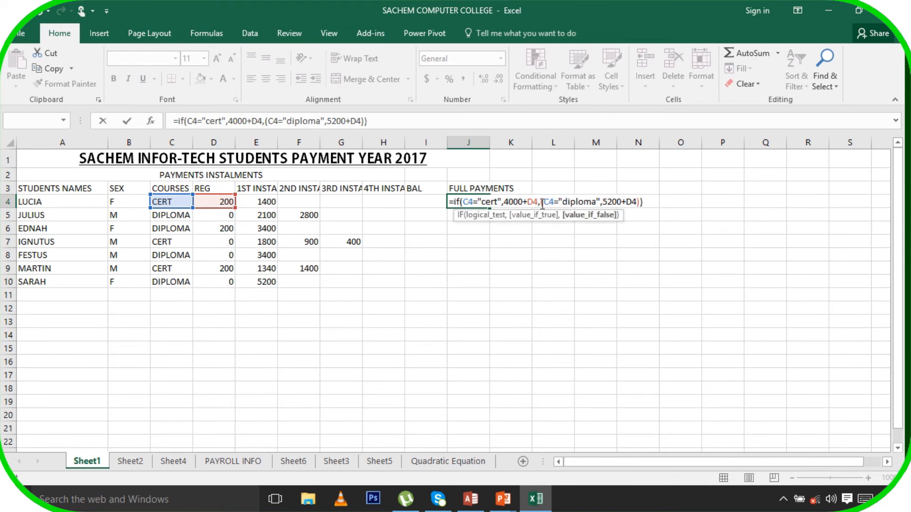
{"action": "key", "text": "BackSpace"}
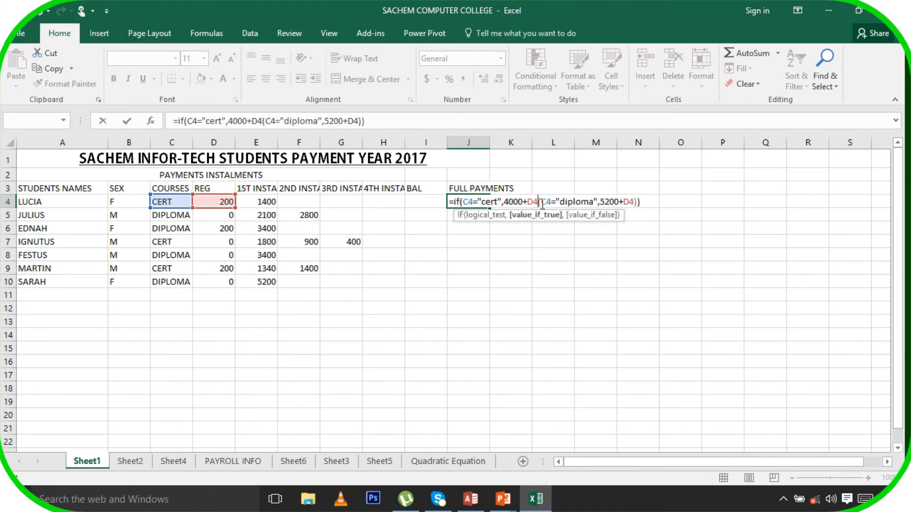
{"action": "type", "text": ","}
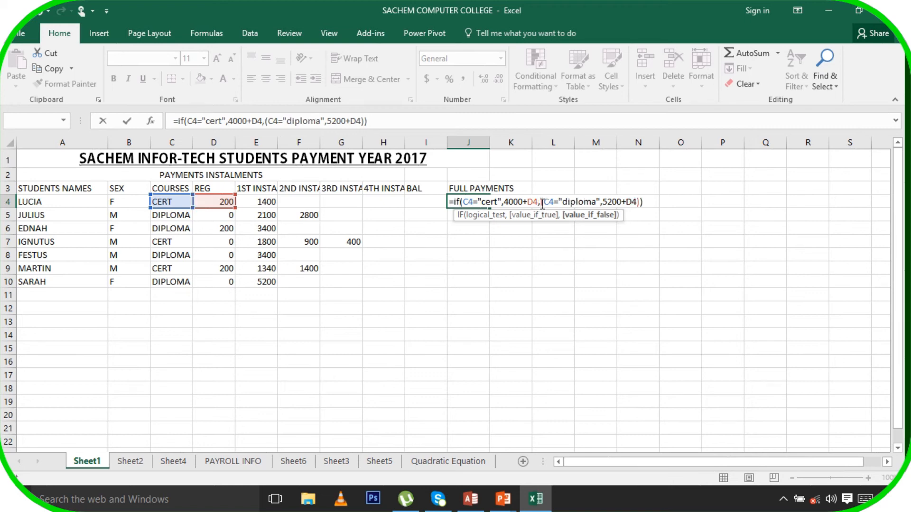
{"action": "type", "text": "if"}
{"action": "key", "text": "Return"}
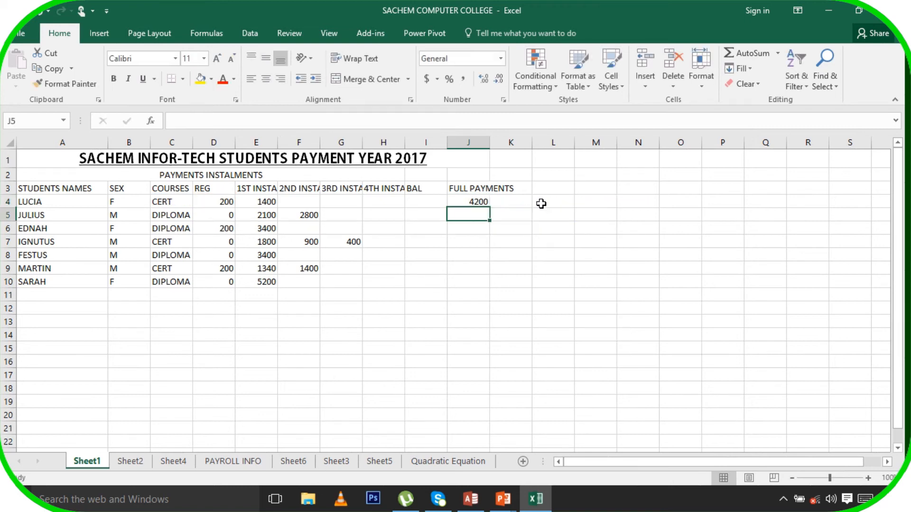
Fill the J4 formula down to J10 (4200, 5200, 5400, 4000, 5200, 4200, 5200) and check J5–J7
{"action": "left_click", "coordinate": [483, 201]}
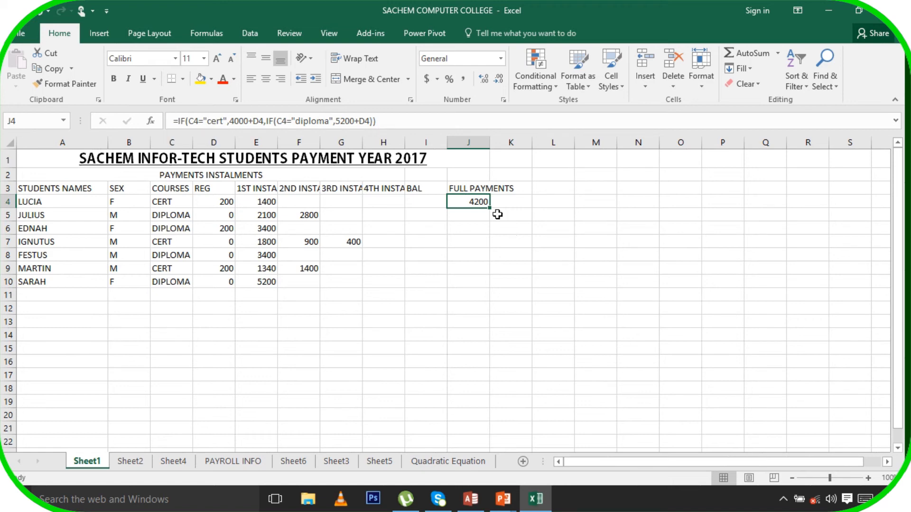
{"action": "left_click_drag", "start_coordinate": [489, 210], "coordinate": [504, 285]}
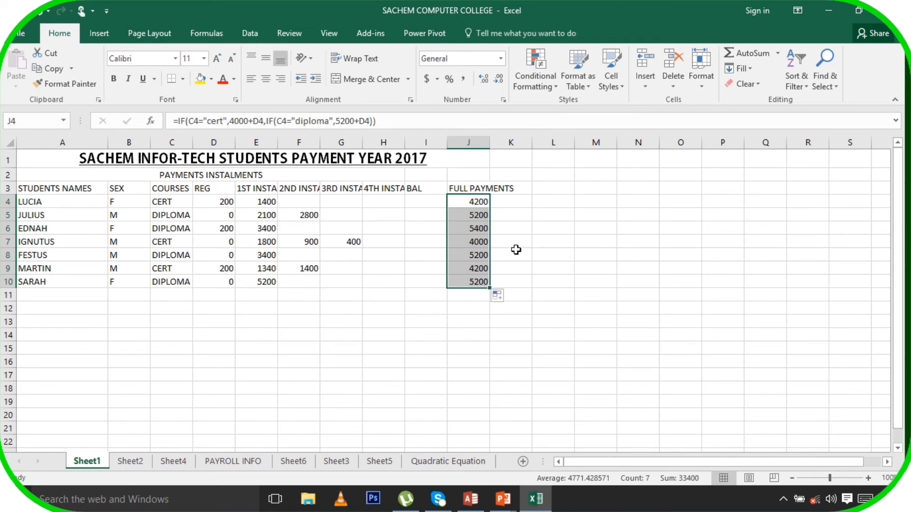
{"action": "left_click", "coordinate": [481, 229]}
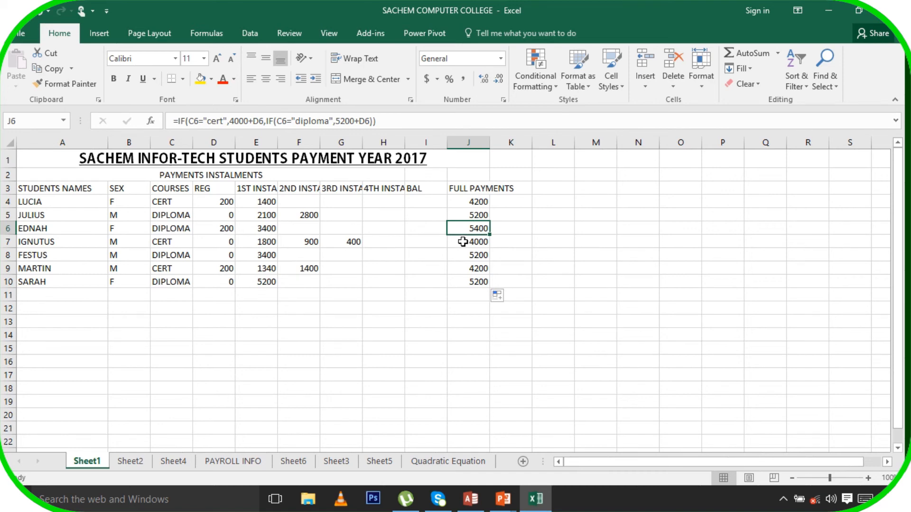
{"action": "left_click", "coordinate": [475, 218]}
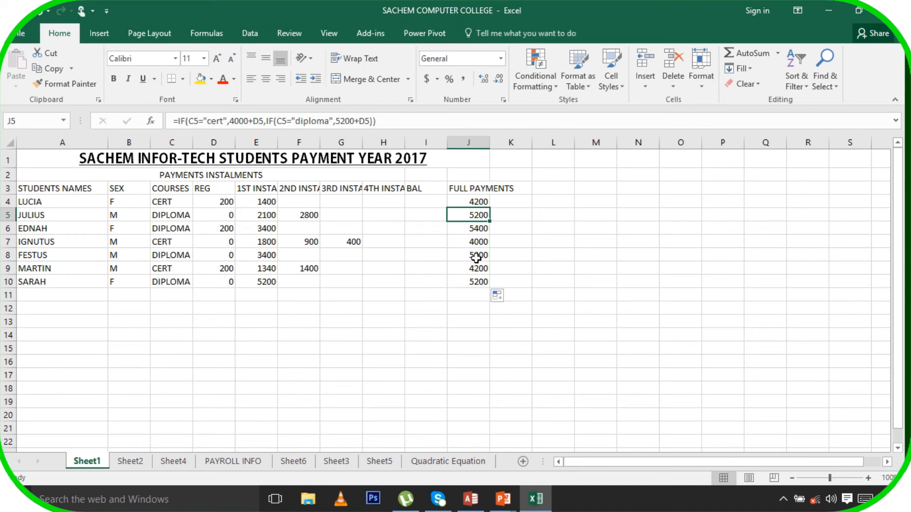
{"action": "left_click", "coordinate": [474, 241]}
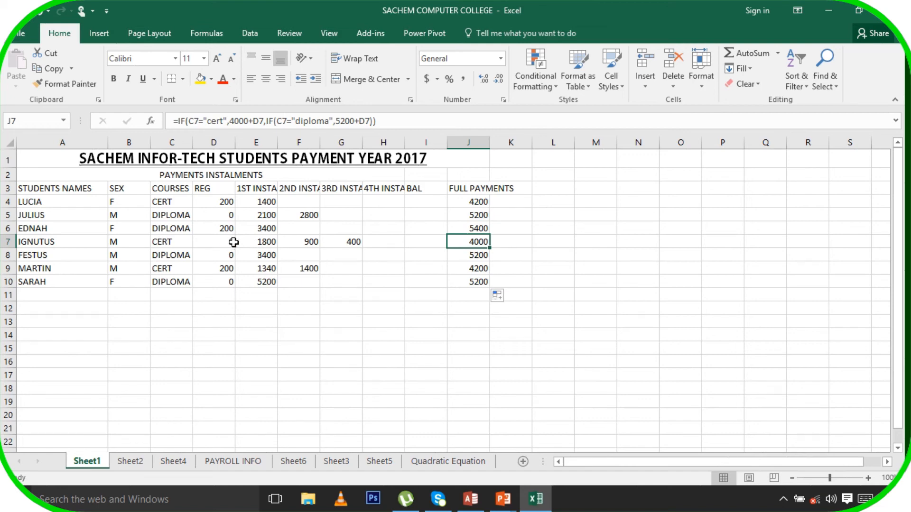
Enter the balance formula =J4-SUM(E4:H4)-D4 in I4
{"action": "left_click", "coordinate": [428, 204]}
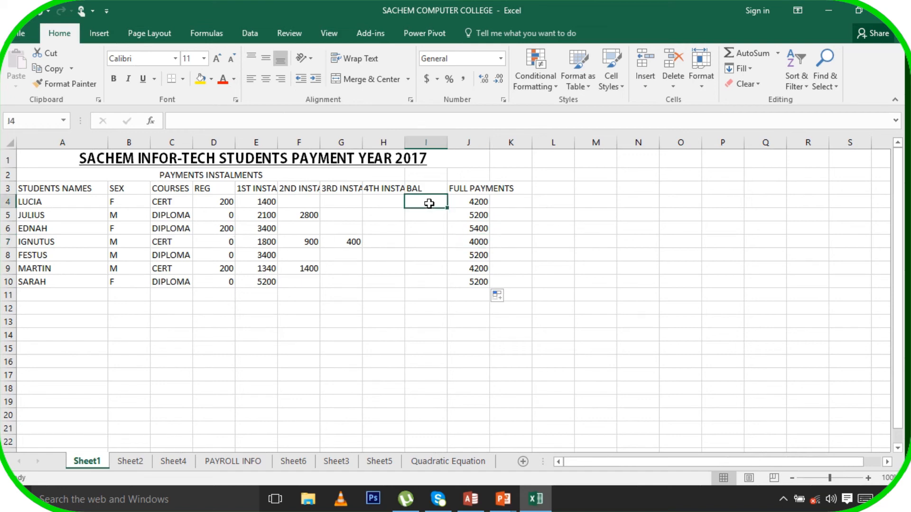
{"action": "type", "text": "="}
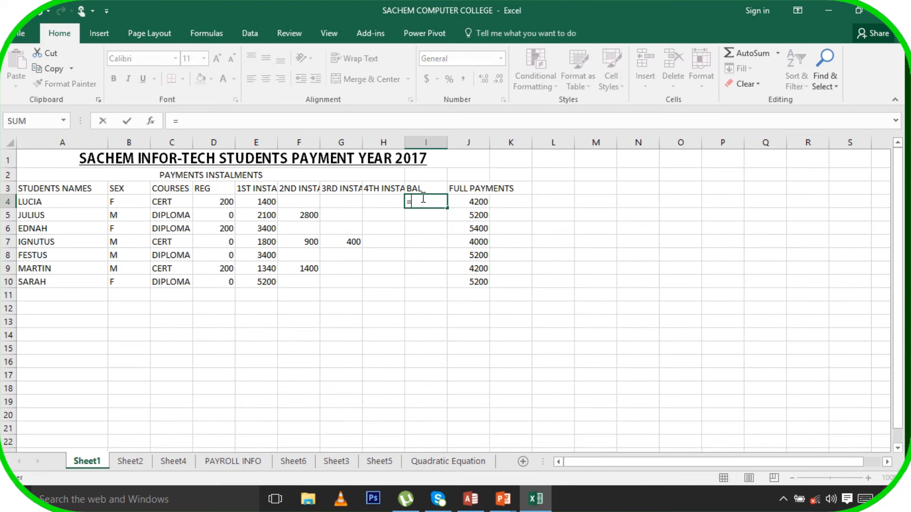
{"action": "left_click", "coordinate": [481, 202]}
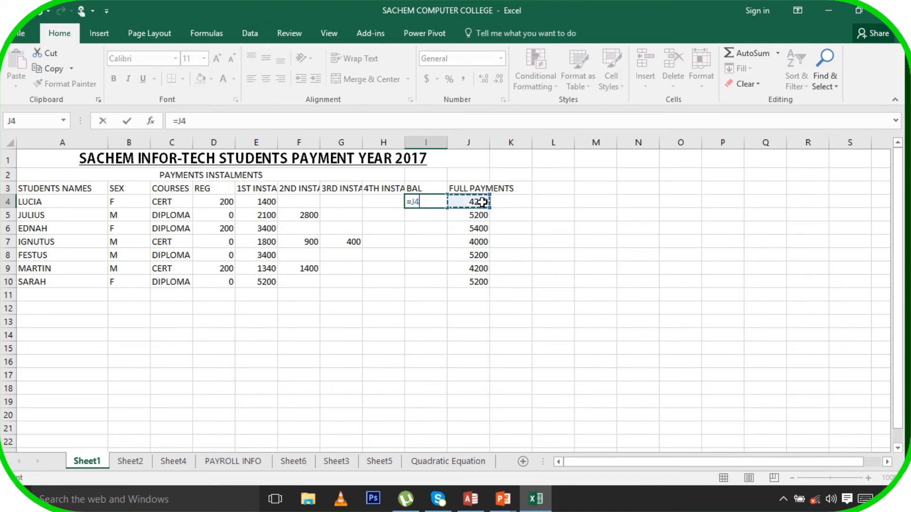
{"action": "type", "text": "-"}
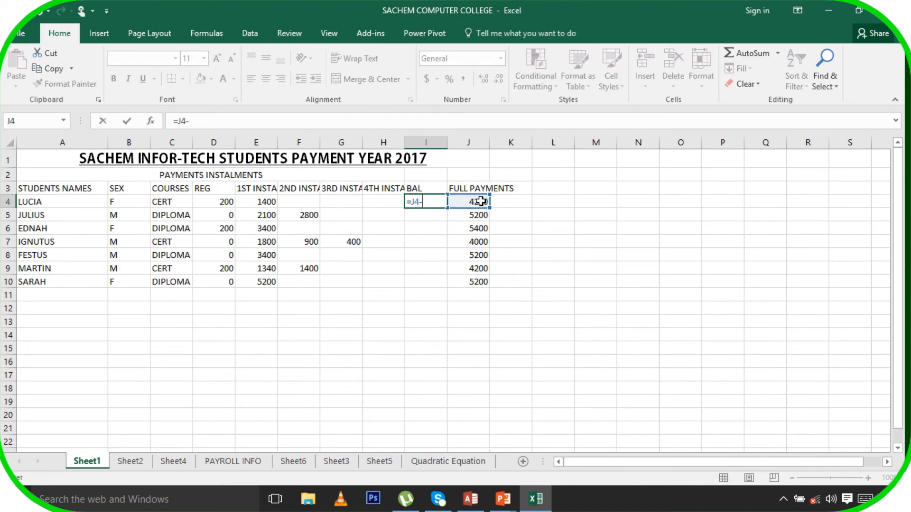
{"action": "type", "text": "sum("}
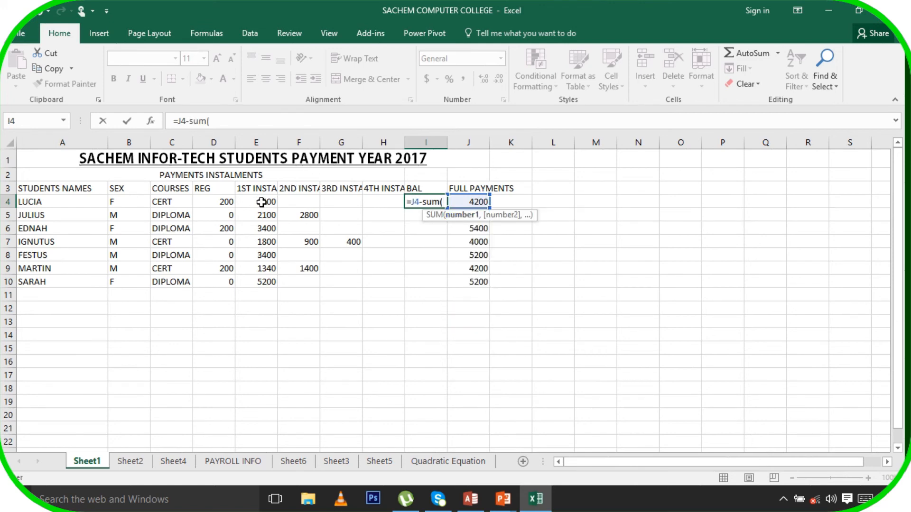
{"action": "left_click_drag", "start_coordinate": [261, 202], "coordinate": [378, 201]}
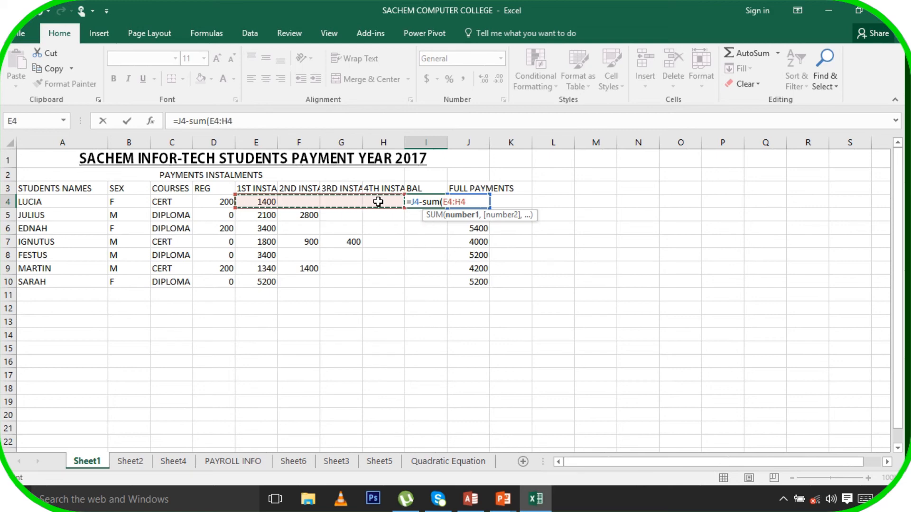
{"action": "type", "text": ")-"}
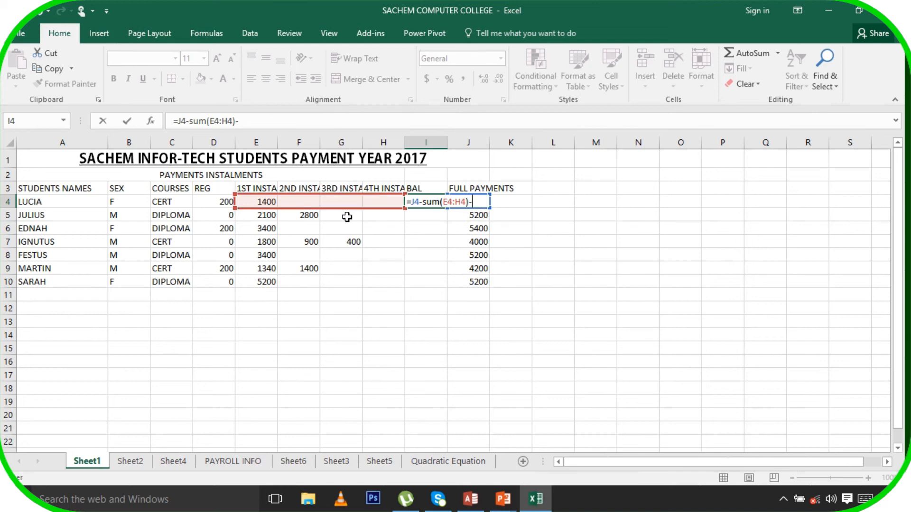
{"action": "left_click", "coordinate": [223, 201]}
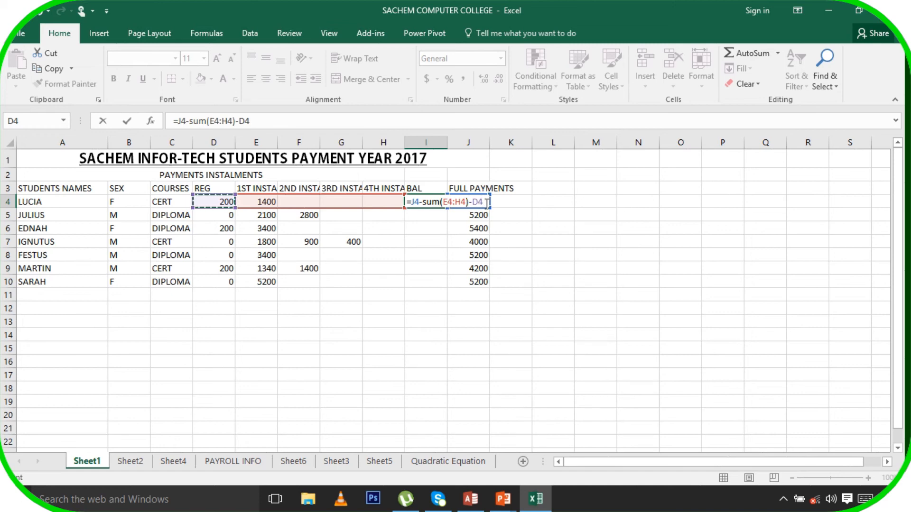
{"action": "key", "text": "Return"}
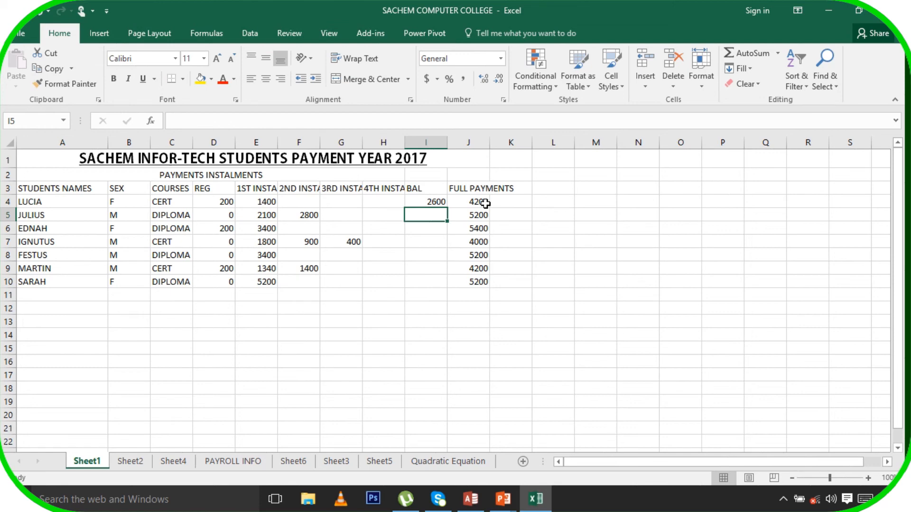
Fill the balance formula down to I10: 2600, 300, 1800, 900, 1800, 1260, 0
{"action": "left_click", "coordinate": [432, 203]}
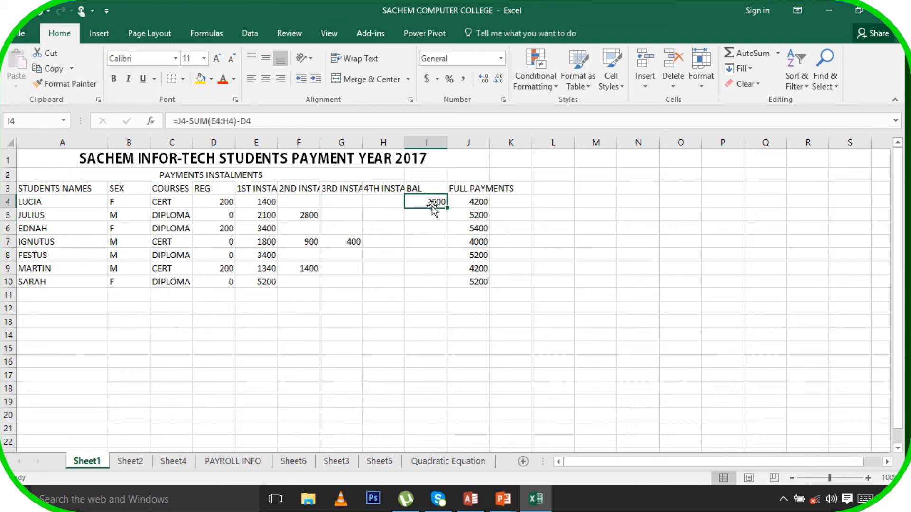
{"action": "left_click_drag", "start_coordinate": [447, 211], "coordinate": [455, 295]}
{"action": "left_click", "coordinate": [554, 334]}
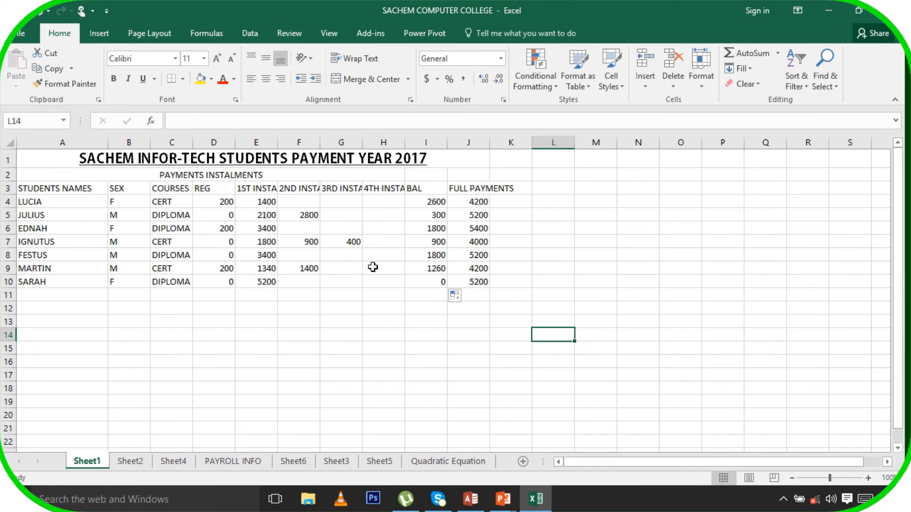
{"action": "left_click", "coordinate": [301, 203]}
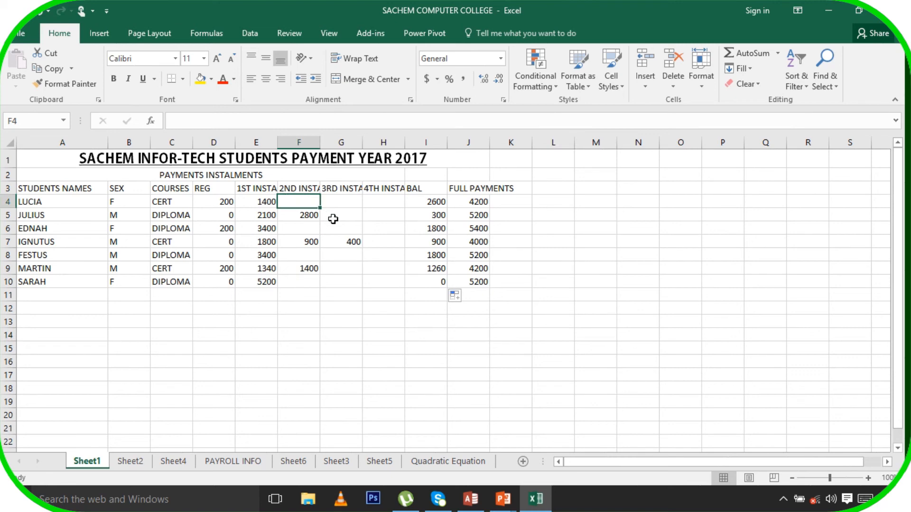
{"action": "type", "text": "1800"}
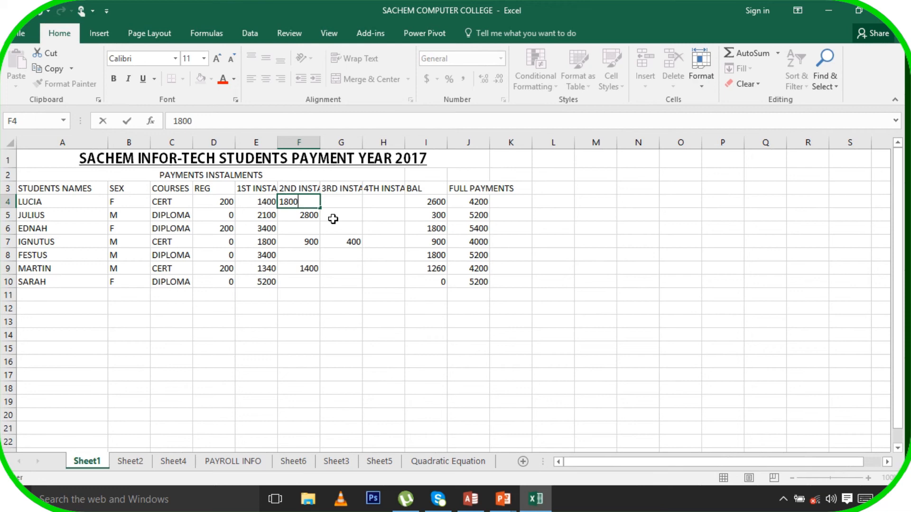
{"action": "key", "text": "Return"}
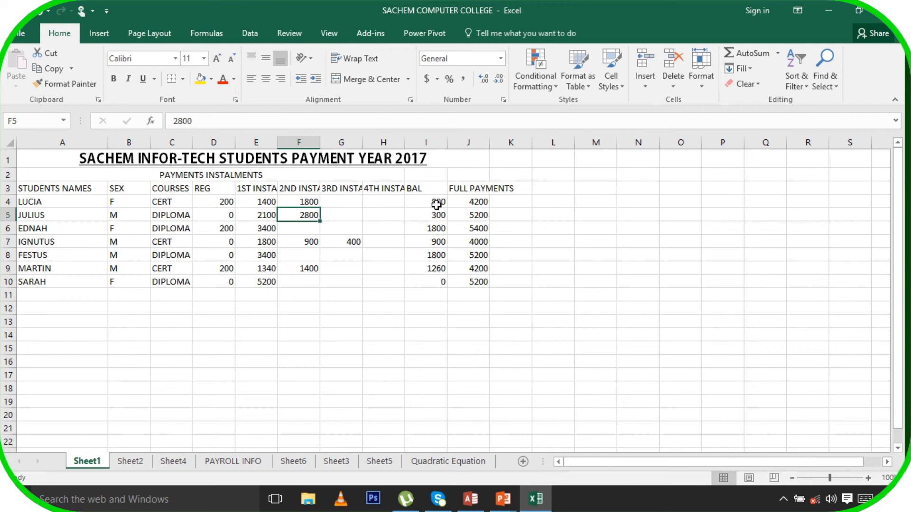
{"action": "left_click", "coordinate": [350, 201]}
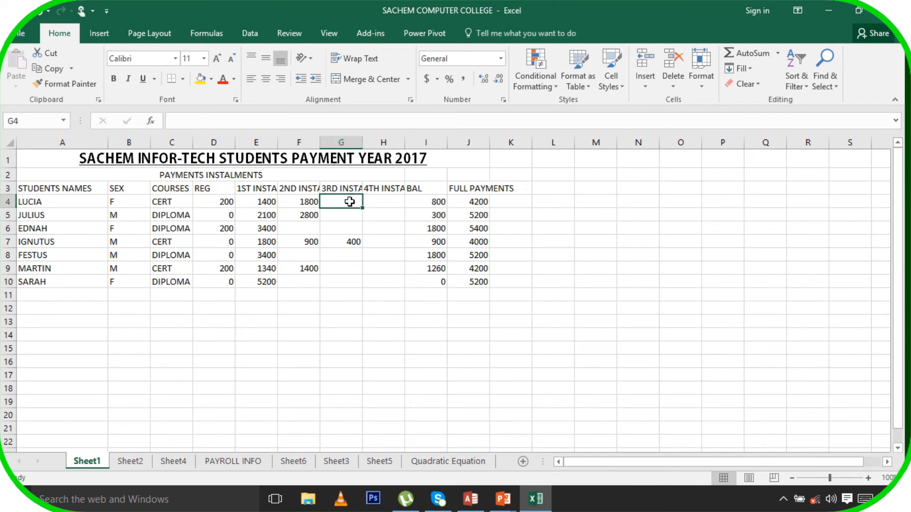
{"action": "type", "text": "12"}
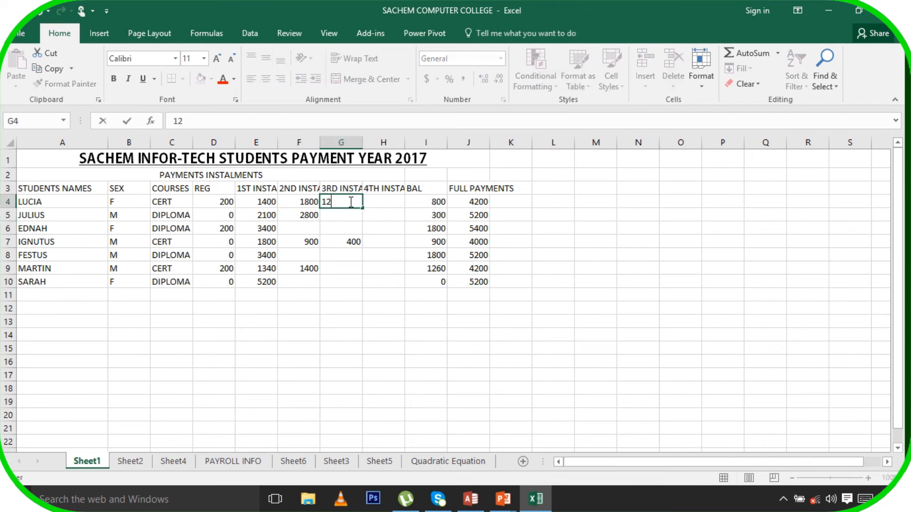
{"action": "key", "text": "BackSpace"}
{"action": "key", "text": "BackSpace"}
{"action": "type", "text": "1000"}
{"action": "key", "text": "Return"}
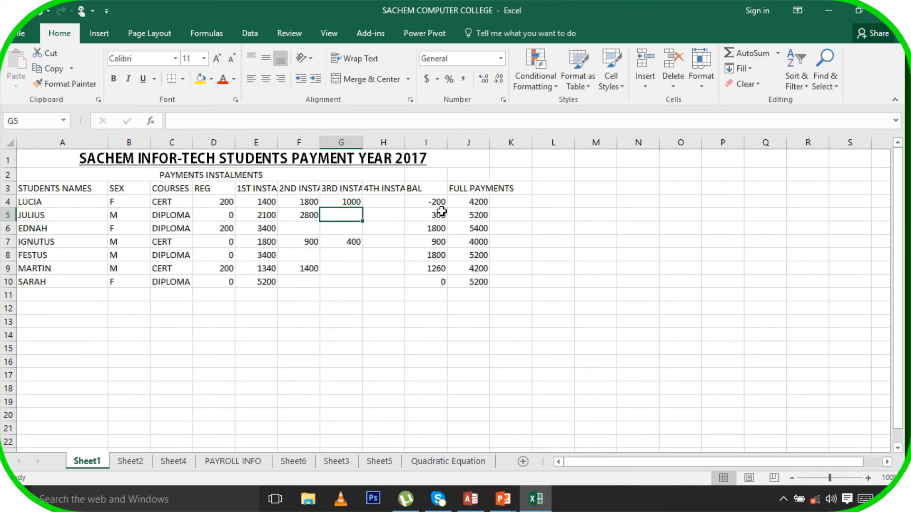
{"action": "left_click", "coordinate": [345, 204]}
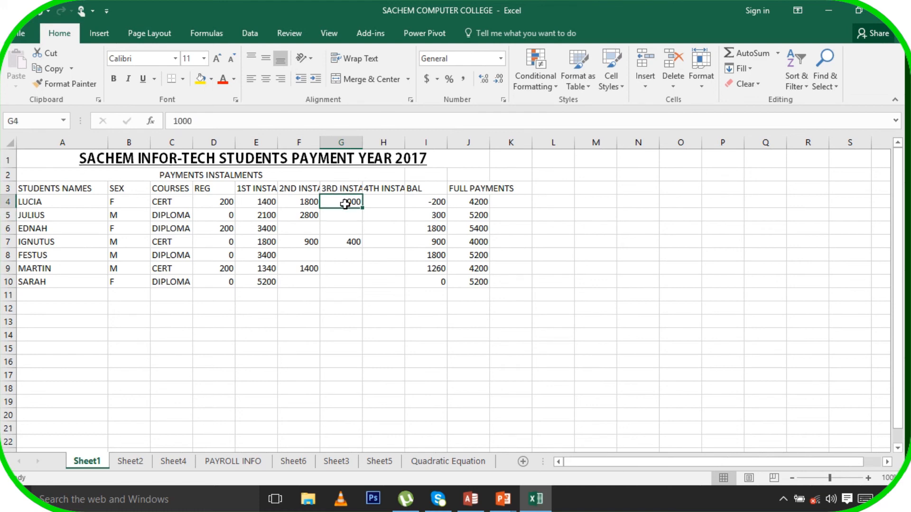
{"action": "type", "text": "800"}
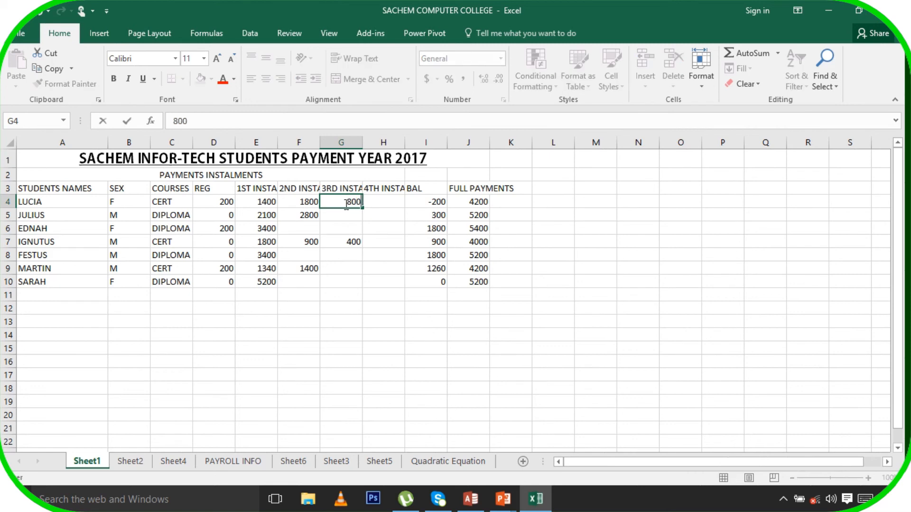
{"action": "key", "text": "Return"}
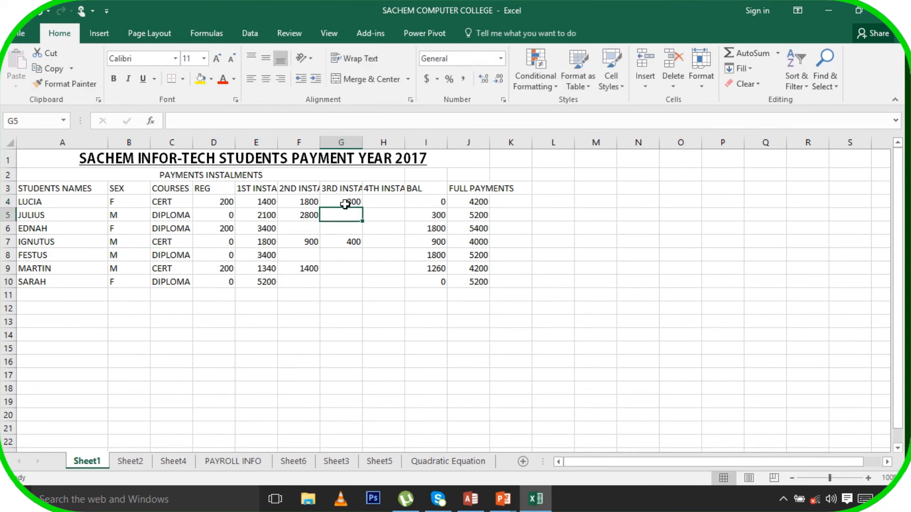
{"action": "left_click", "coordinate": [306, 205]}
{"action": "left_click_drag", "start_coordinate": [307, 205], "coordinate": [346, 200]}
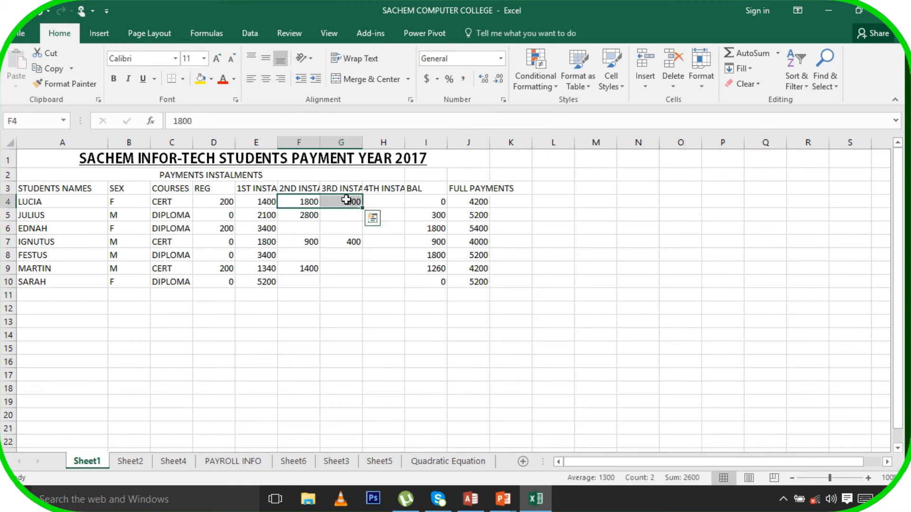
{"action": "key", "text": "Delete"}
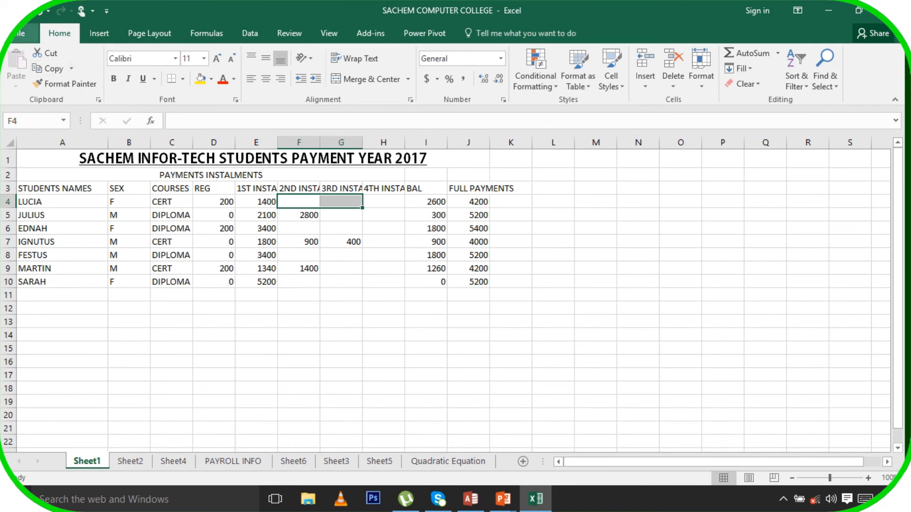
In Save As, create and open a new Documents folder named 'come baby come'
{"action": "left_click", "coordinate": [15, 38]}
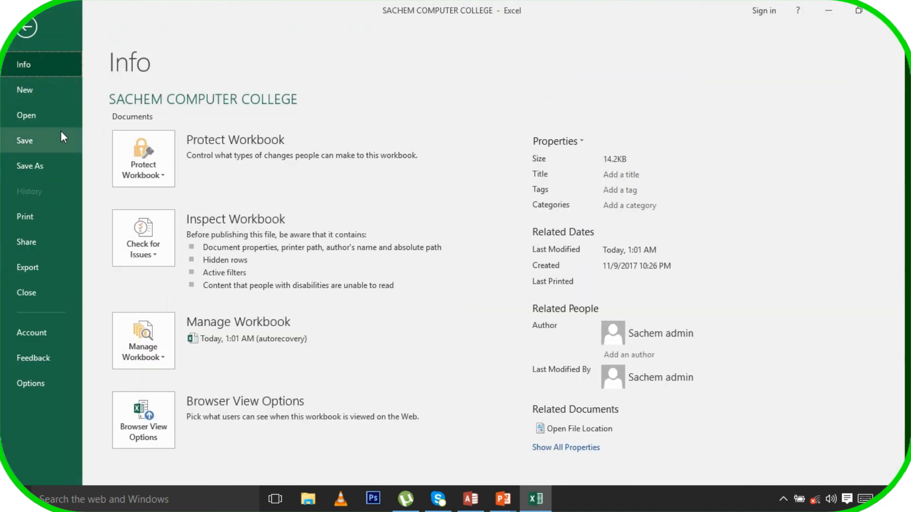
{"action": "left_click", "coordinate": [48, 166]}
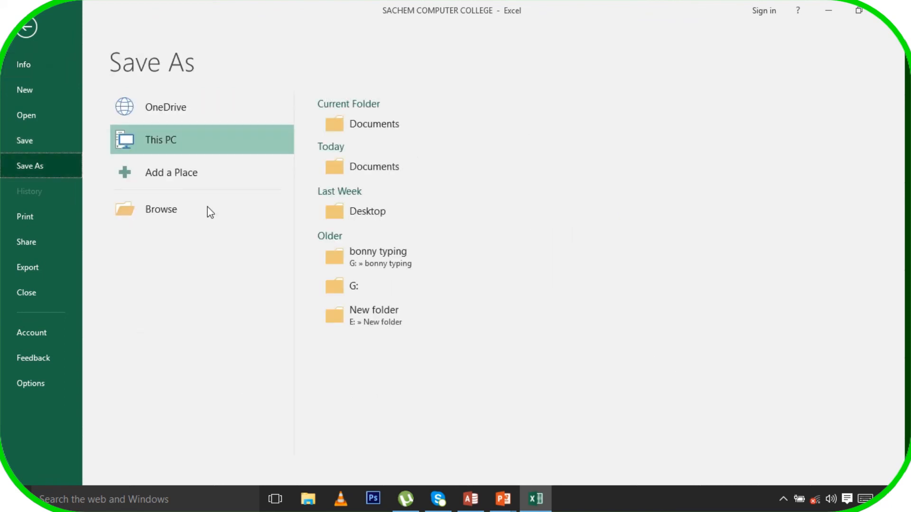
{"action": "left_click", "coordinate": [371, 132]}
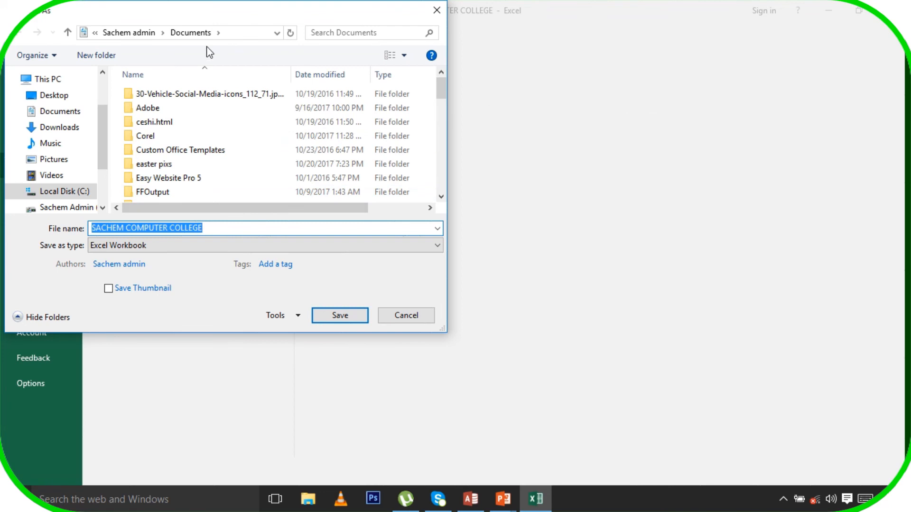
{"action": "left_click", "coordinate": [97, 55]}
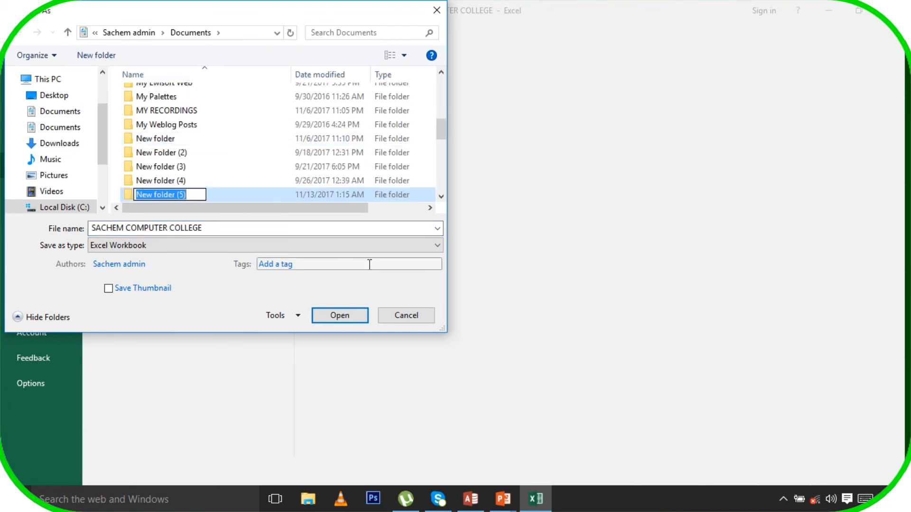
{"action": "type", "text": "come"}
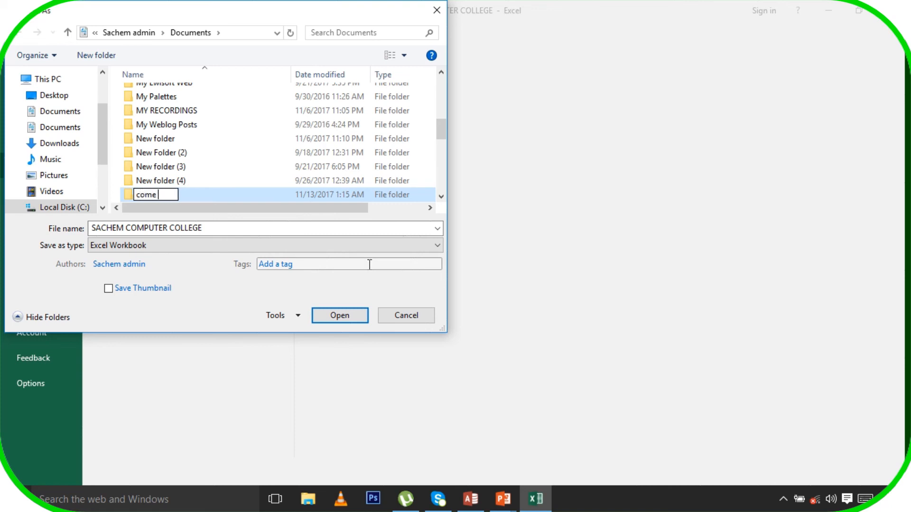
{"action": "type", "text": " baby come"}
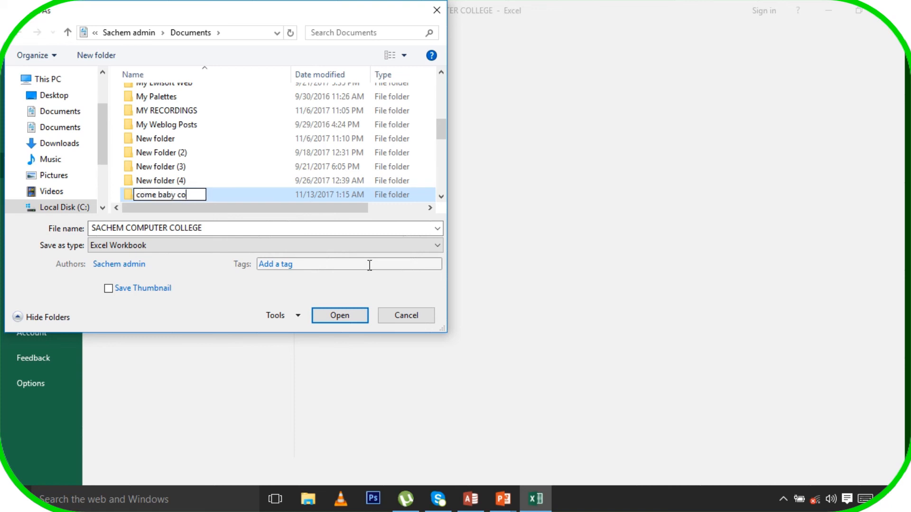
{"action": "double_click", "coordinate": [132, 197]}
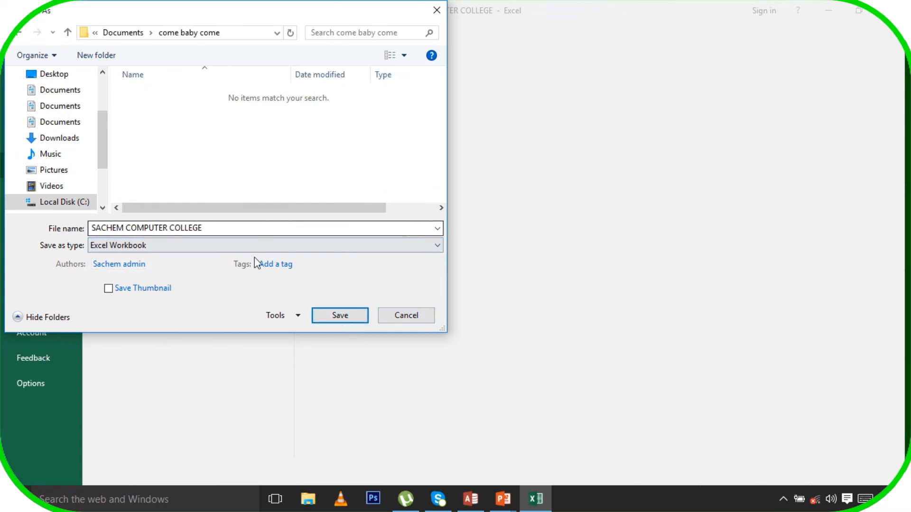
Save the workbook into 'come baby come' and return to its Save As dialog
{"action": "left_click", "coordinate": [340, 316]}
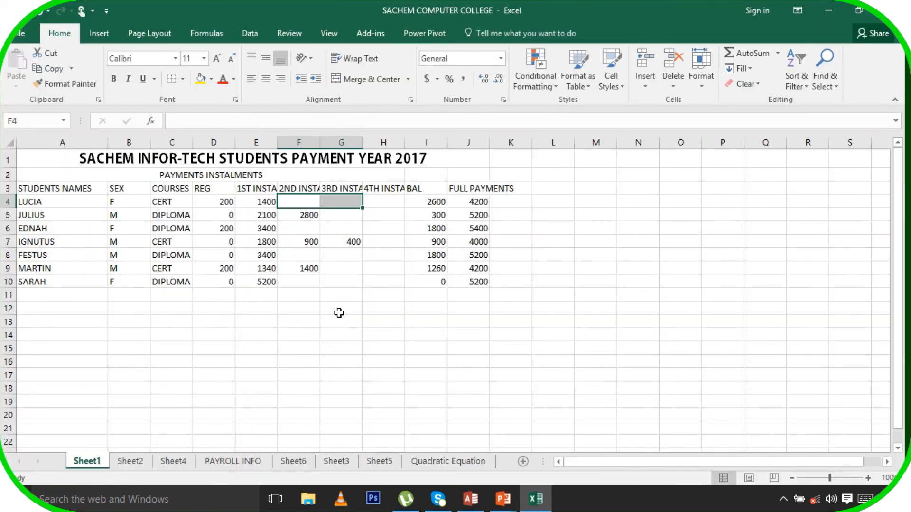
{"action": "left_click", "coordinate": [19, 32]}
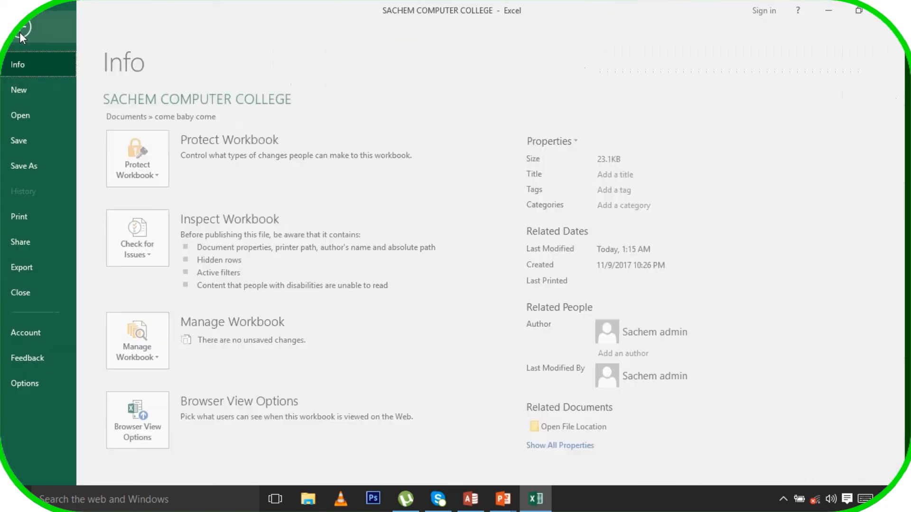
{"action": "left_click", "coordinate": [60, 166]}
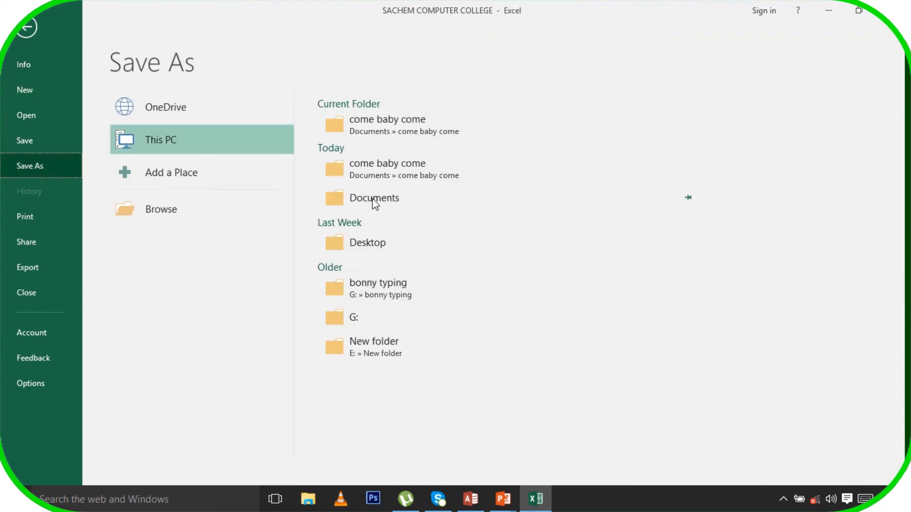
{"action": "left_click", "coordinate": [383, 126]}
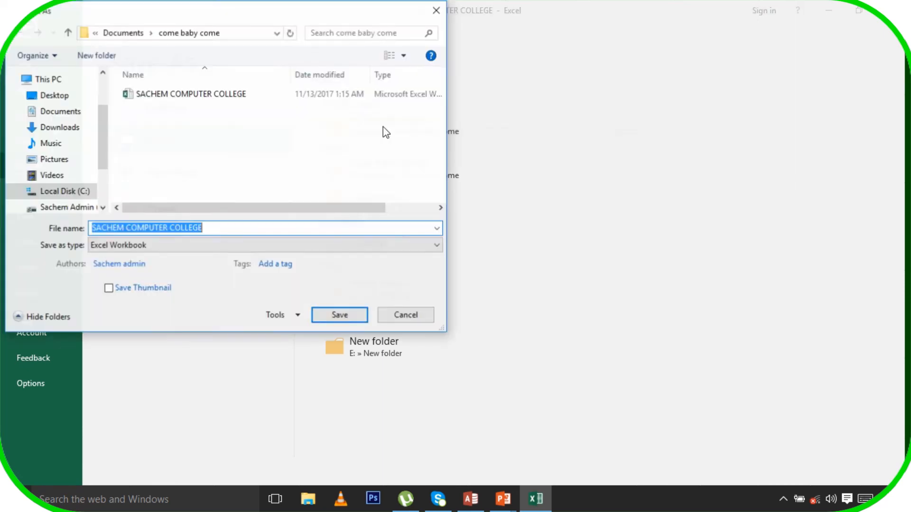
Set a password to open and a password to modify, then save, replacing the existing file
{"action": "left_click", "coordinate": [298, 316]}
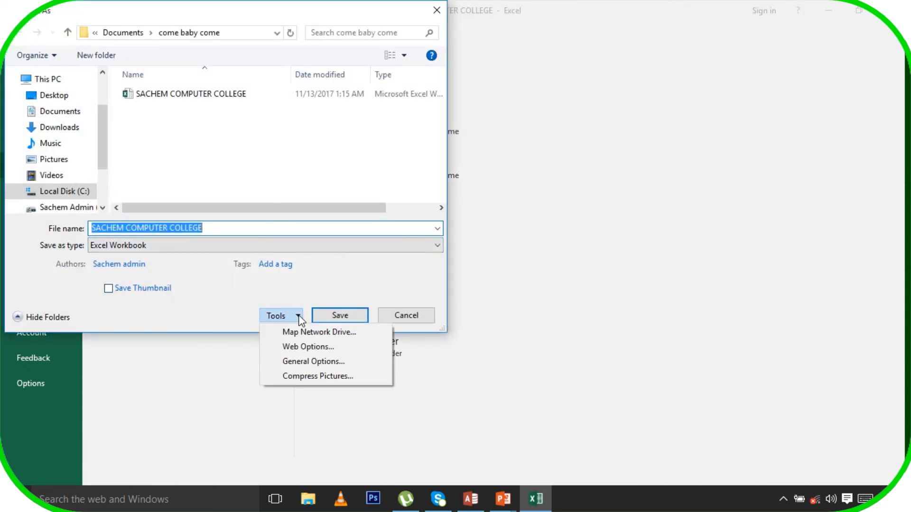
{"action": "left_click", "coordinate": [315, 365]}
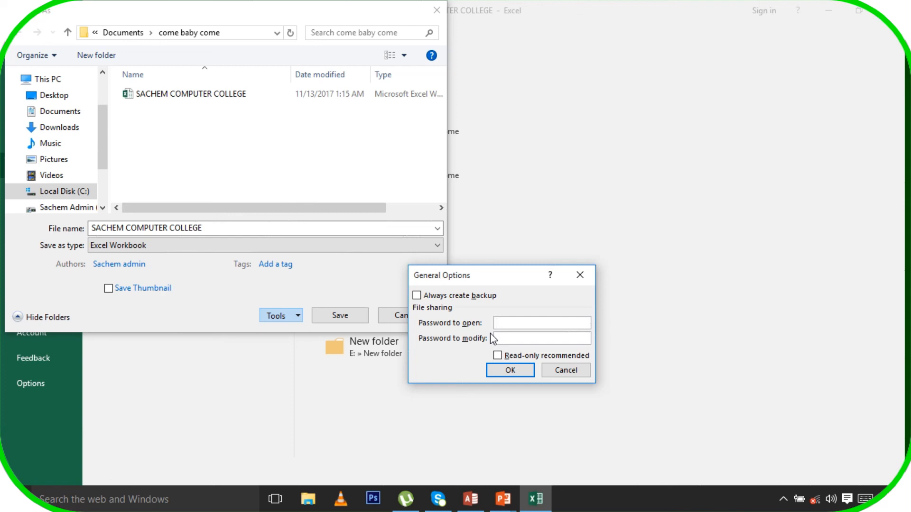
{"action": "type", "text": "123456"}
{"action": "left_click", "coordinate": [510, 339]}
{"action": "type", "text": "123456"}
{"action": "left_click", "coordinate": [520, 371]}
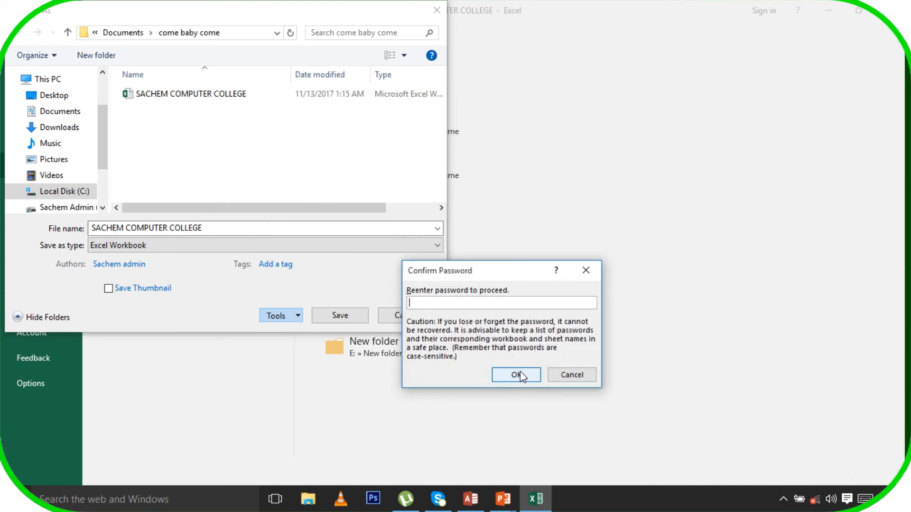
{"action": "type", "text": "123456"}
{"action": "left_click", "coordinate": [520, 375]}
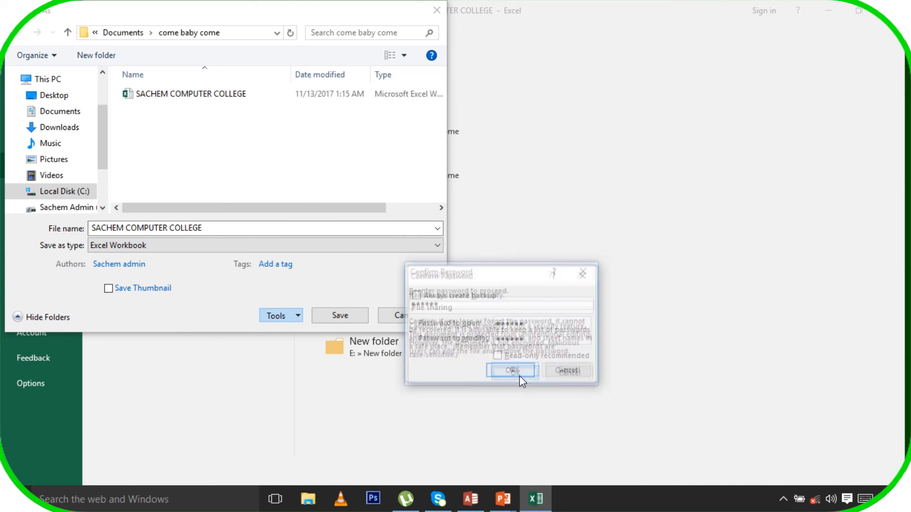
{"action": "type", "text": "1234"}
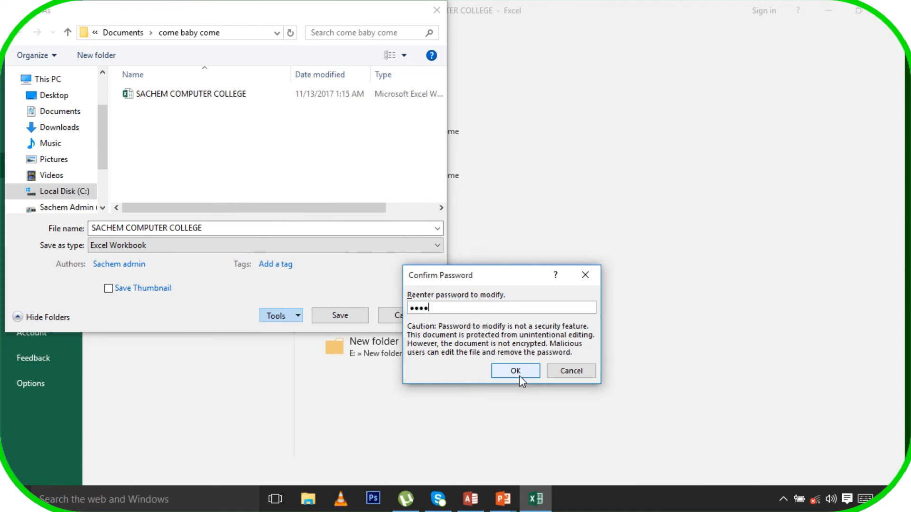
{"action": "type", "text": "56"}
{"action": "left_click", "coordinate": [519, 373]}
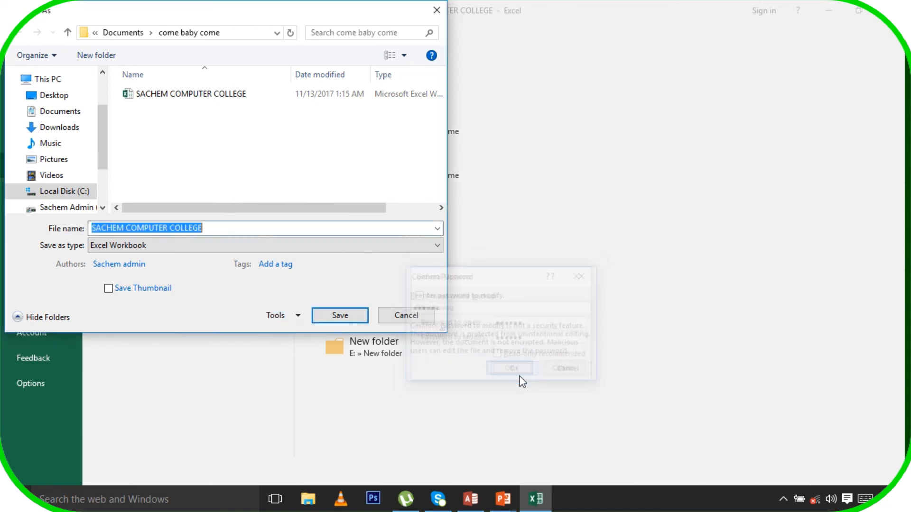
{"action": "left_click", "coordinate": [352, 320]}
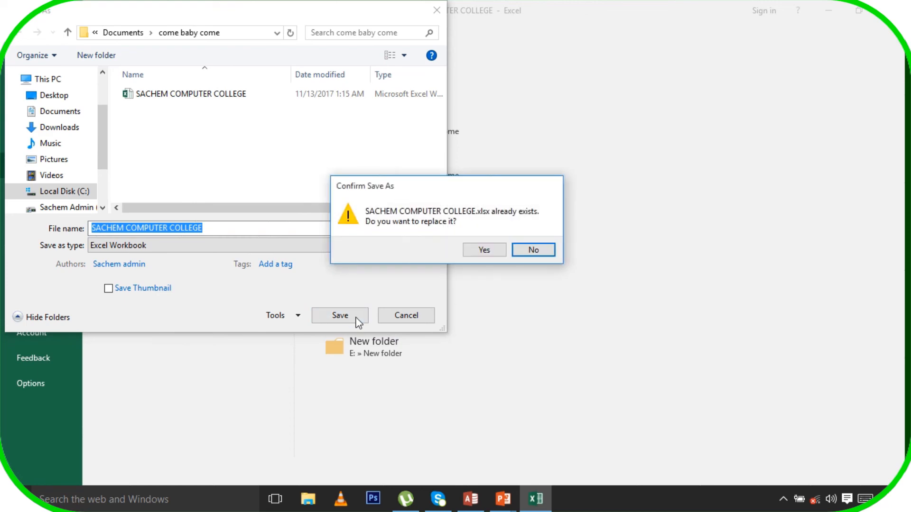
{"action": "left_click", "coordinate": [483, 251]}
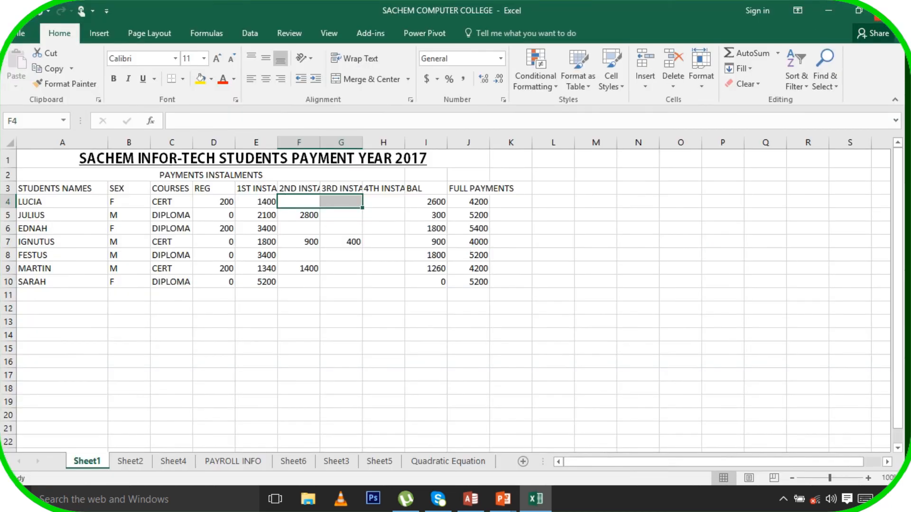
Close Excel and relaunch Excel 2016 from Windows search
{"action": "left_click", "coordinate": [877, 17]}
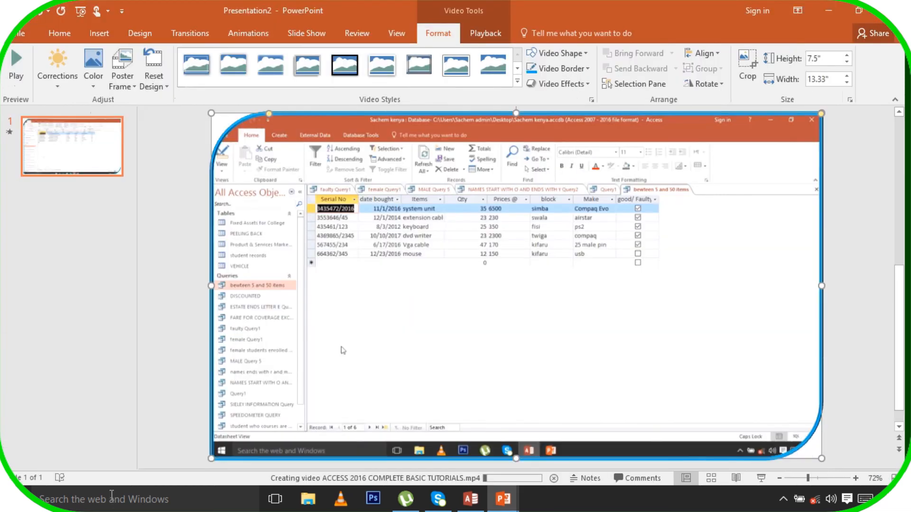
{"action": "left_click", "coordinate": [113, 506]}
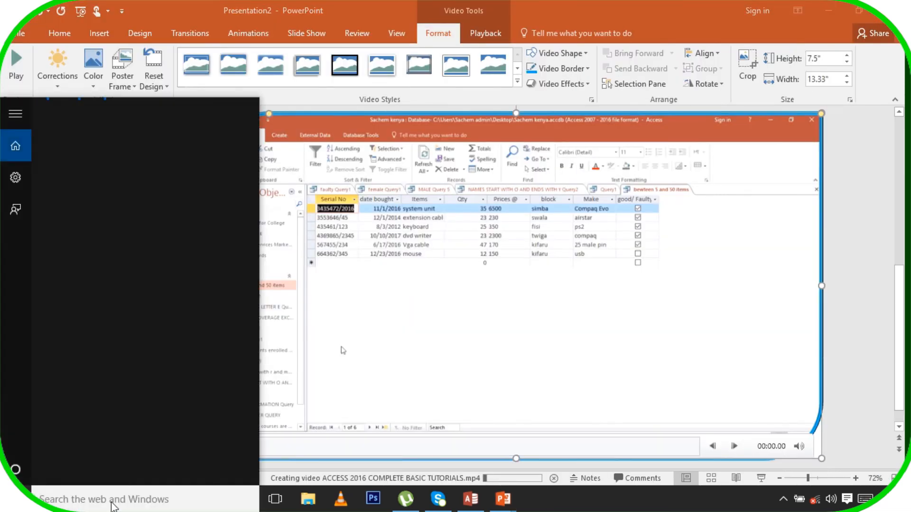
{"action": "type", "text": "exc"}
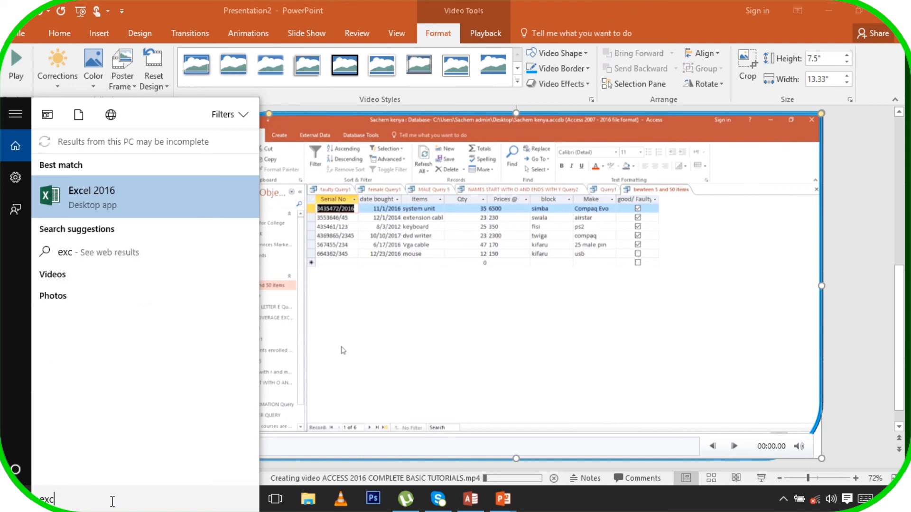
{"action": "left_click", "coordinate": [136, 205]}
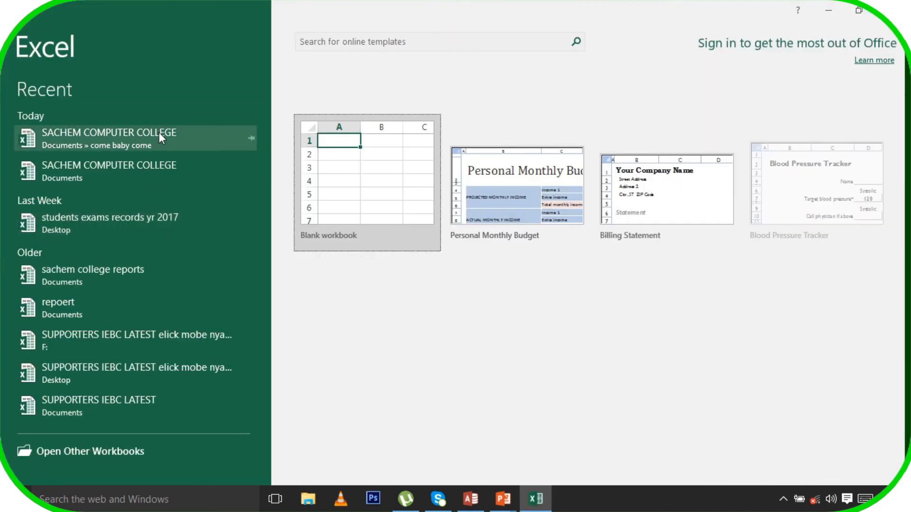
Reopen the recent SACHEM COMPUTER COLLEGE workbook, entering the open and modify passwords
{"action": "left_click", "coordinate": [140, 147]}
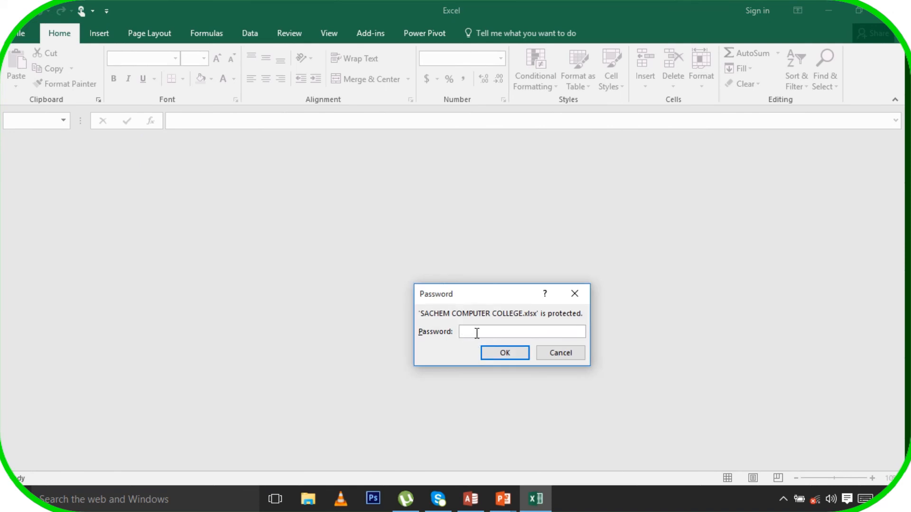
{"action": "type", "text": "••••••"}
{"action": "key", "text": "Return"}
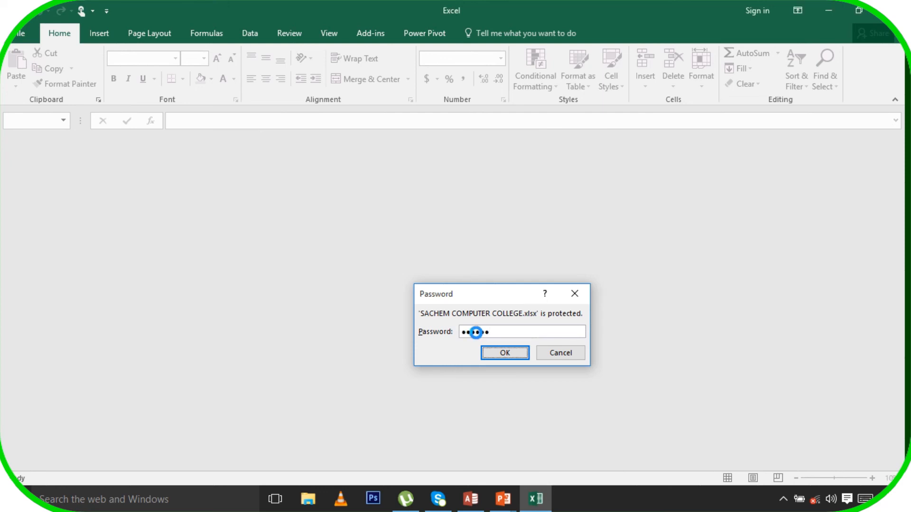
{"action": "type", "text": "•••"}
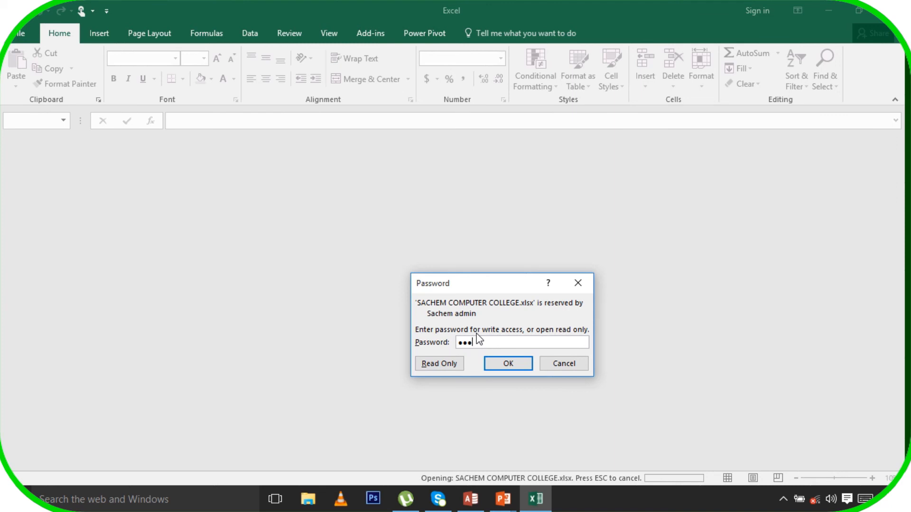
{"action": "type", "text": "•••"}
{"action": "key", "text": "Return"}
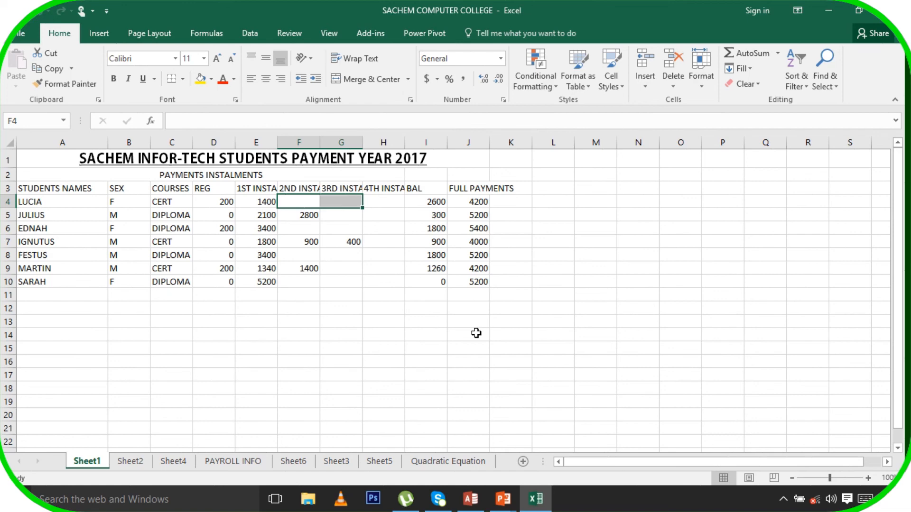
Save the workbook as a PDF named SACHEM COMPUTER COLLEGE in the come baby come folder
{"action": "left_click", "coordinate": [19, 35]}
{"action": "left_click", "coordinate": [37, 168]}
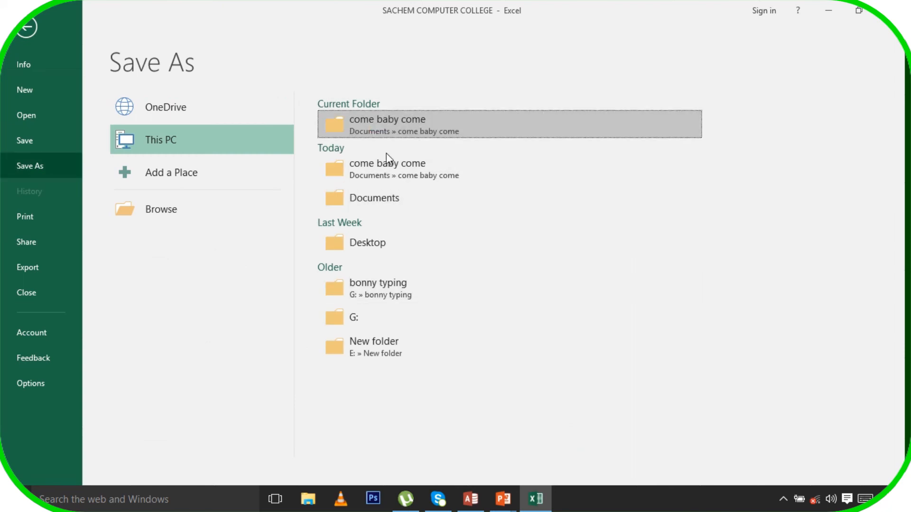
{"action": "left_click", "coordinate": [387, 158]}
{"action": "left_click", "coordinate": [179, 249]}
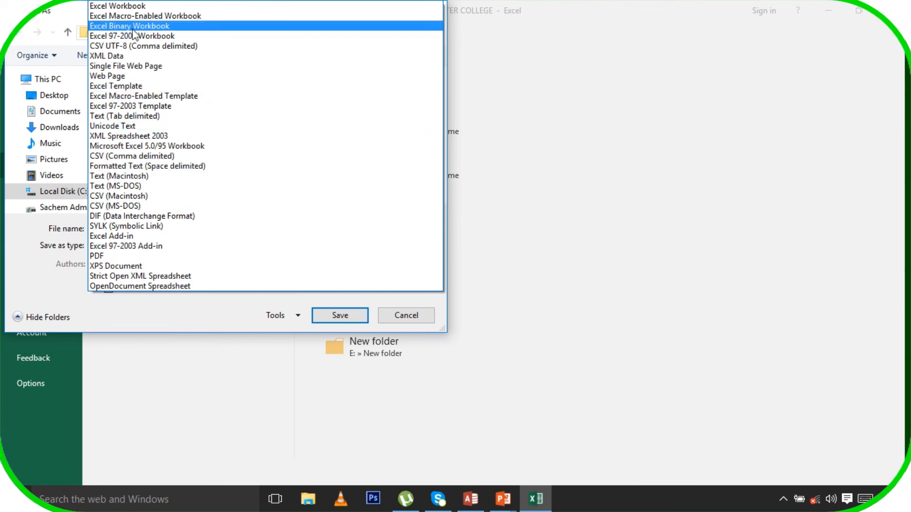
{"action": "left_click", "coordinate": [152, 257]}
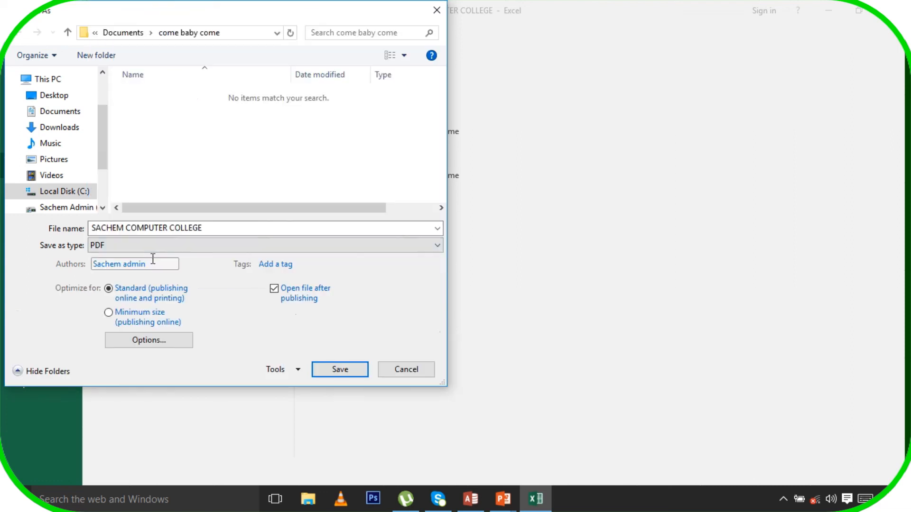
{"action": "left_click", "coordinate": [354, 373]}
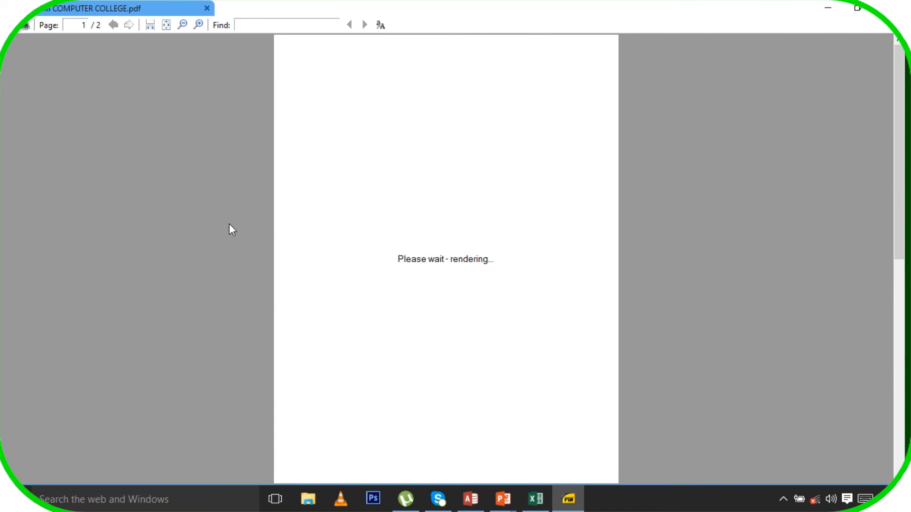
Check both pages of SACHEM COMPUTER COLLEGE.pdf in Sumatra PDF, then return to the Excel workbook
{"action": "left_click", "coordinate": [129, 25]}
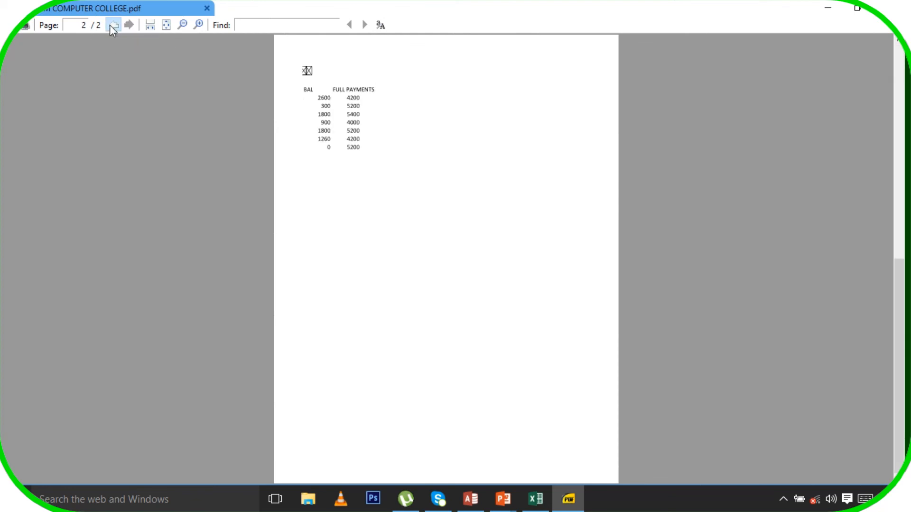
{"action": "left_click", "coordinate": [112, 25]}
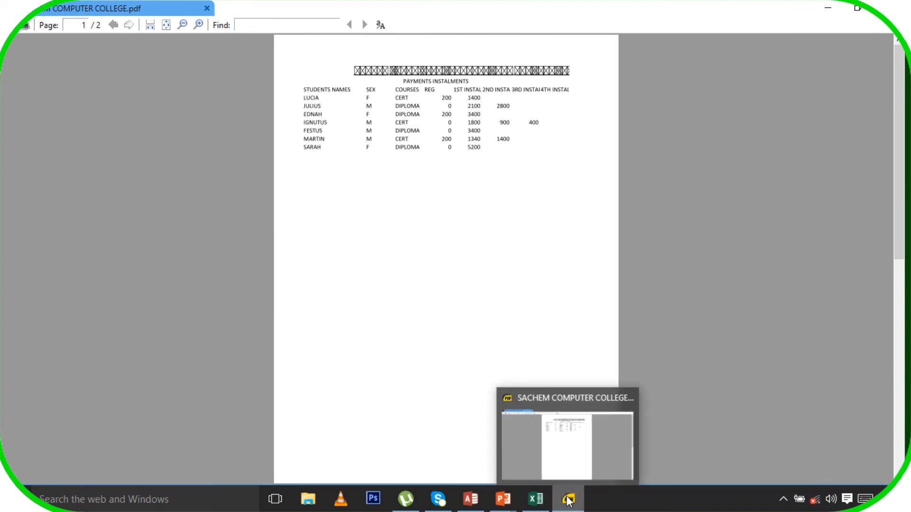
{"action": "left_click", "coordinate": [535, 501]}
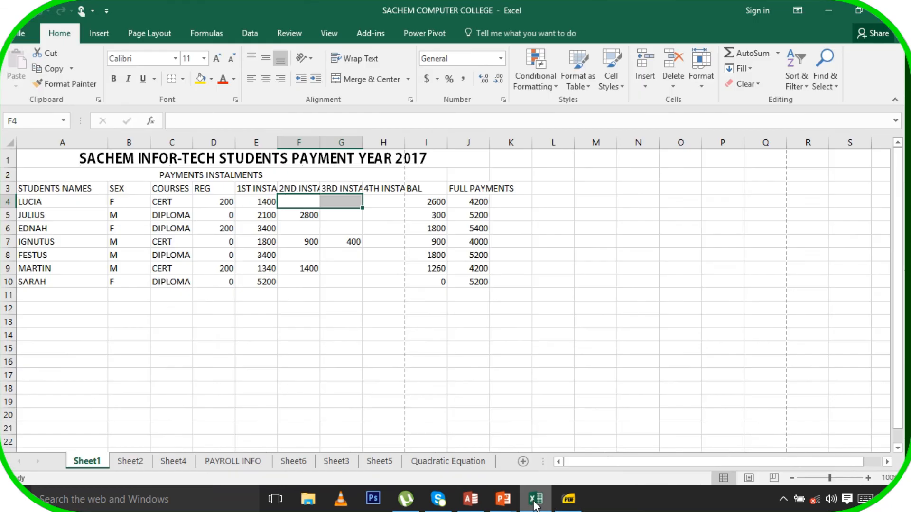
Enter the label 'total' in cell H11
{"action": "left_click", "coordinate": [361, 241]}
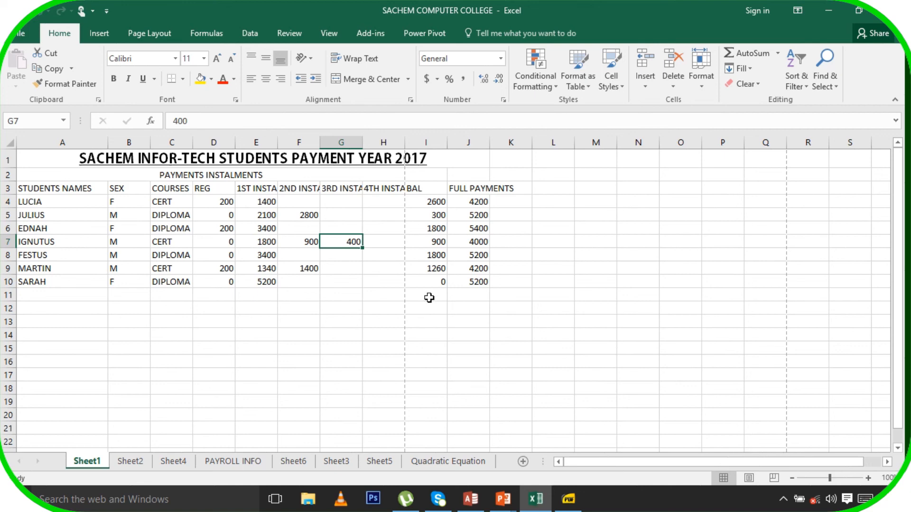
{"action": "left_click", "coordinate": [390, 296]}
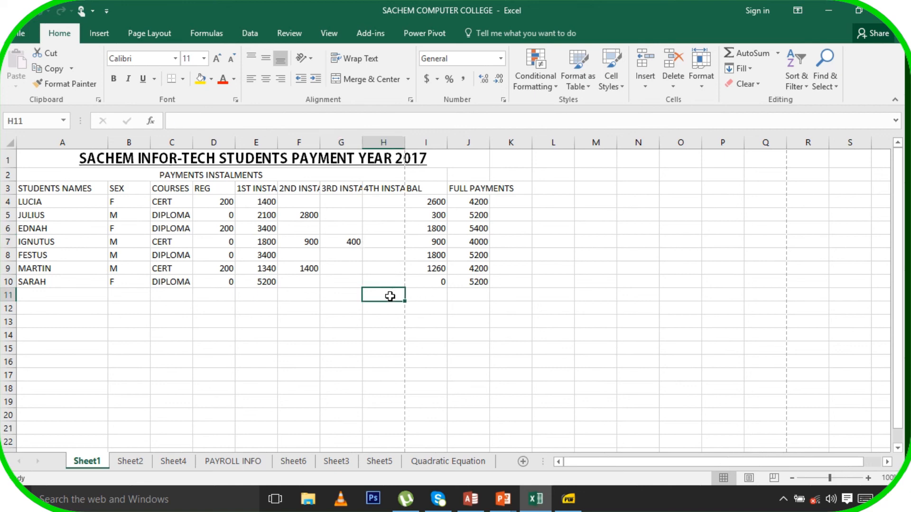
{"action": "type", "text": "total"}
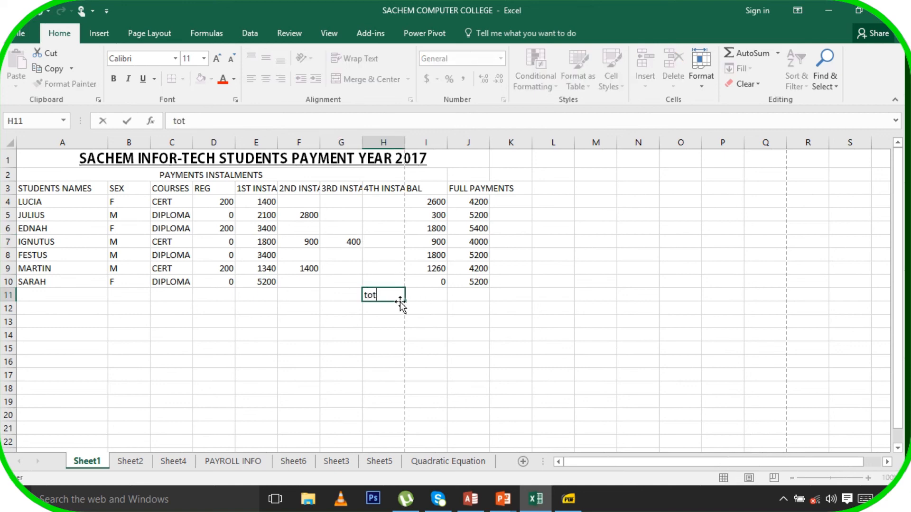
{"action": "left_click", "coordinate": [432, 299]}
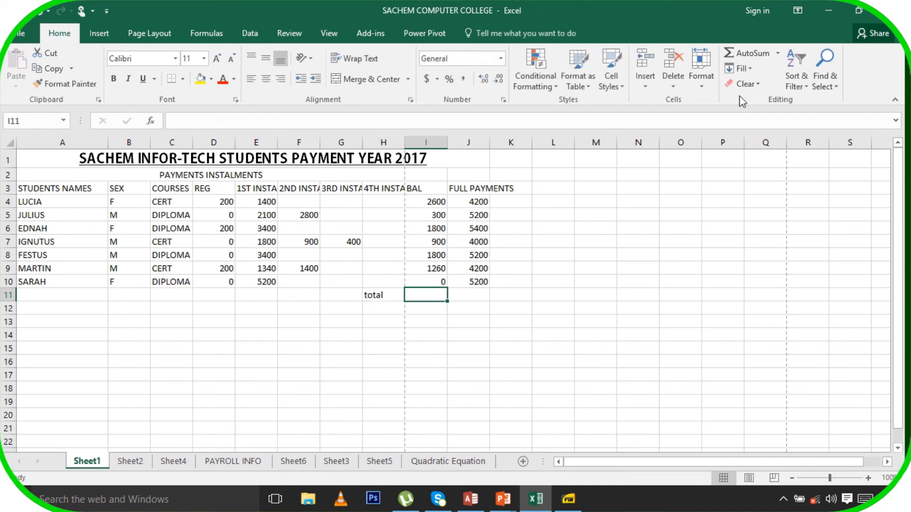
AutoSum BAL into I11 (8660) and FULL PAYMENTS into J11 (33400)
{"action": "left_click", "coordinate": [755, 55]}
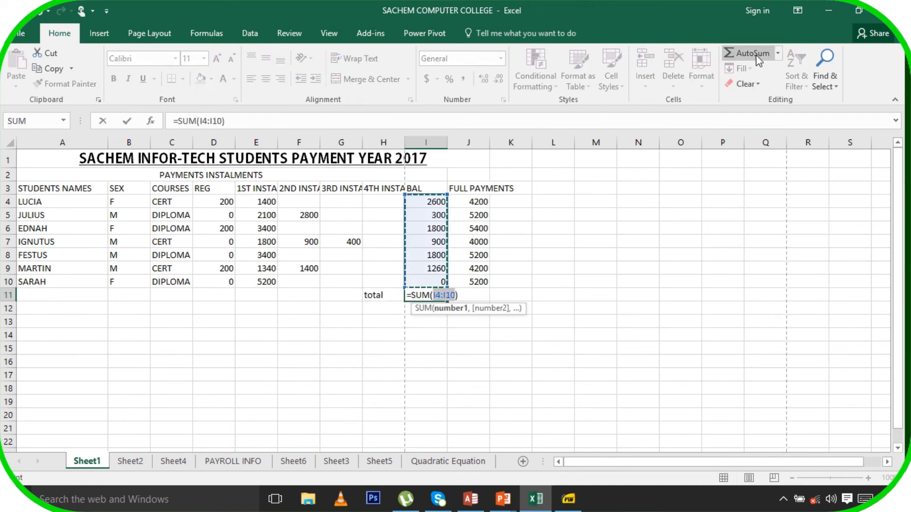
{"action": "key", "text": "Return"}
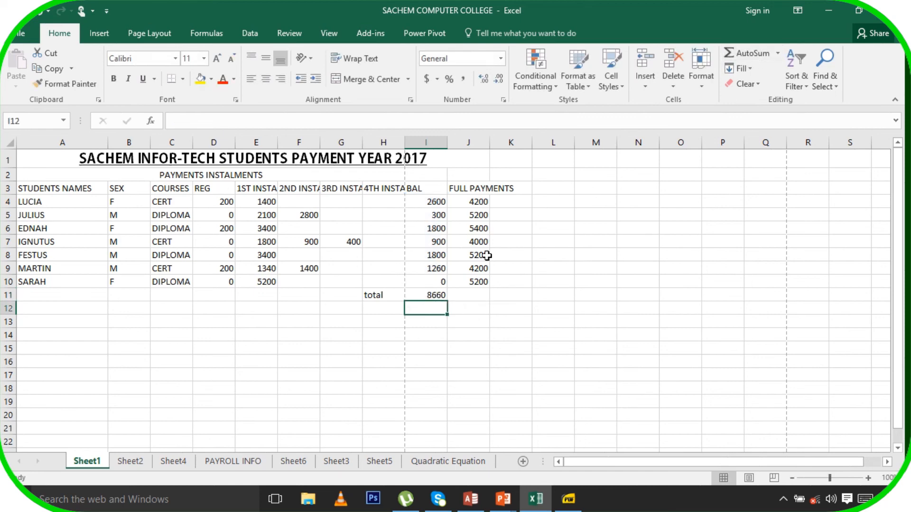
{"action": "left_click", "coordinate": [479, 295]}
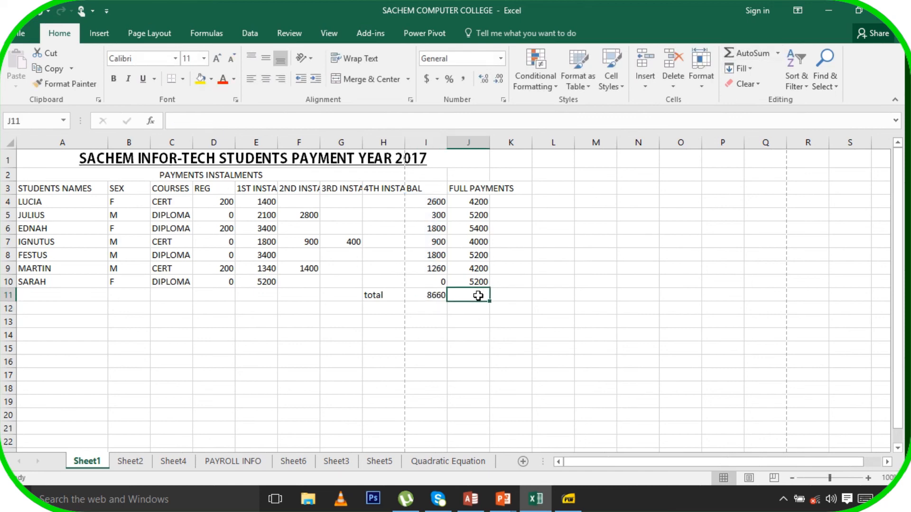
{"action": "left_click", "coordinate": [748, 54]}
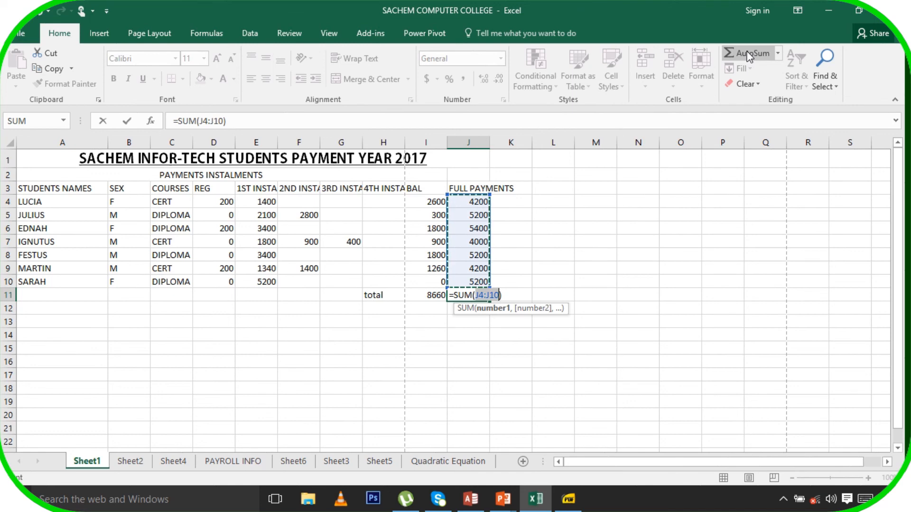
{"action": "key", "text": "Return"}
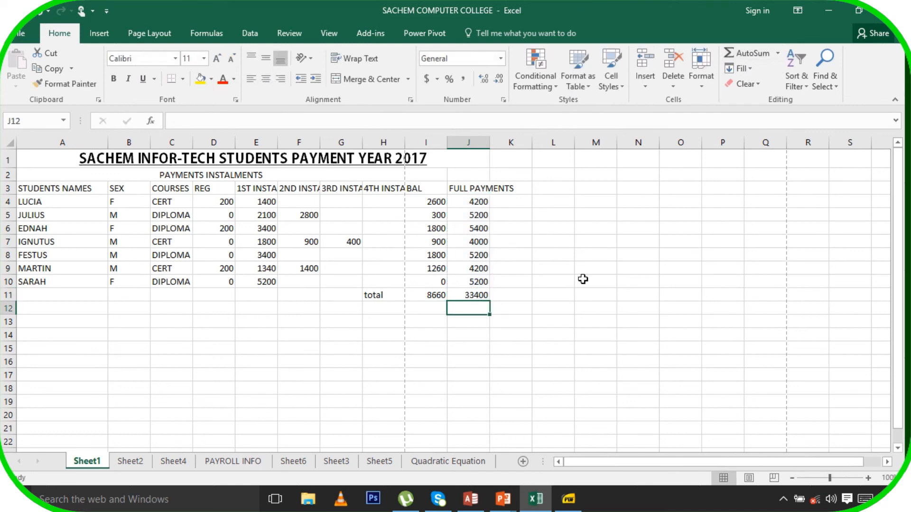